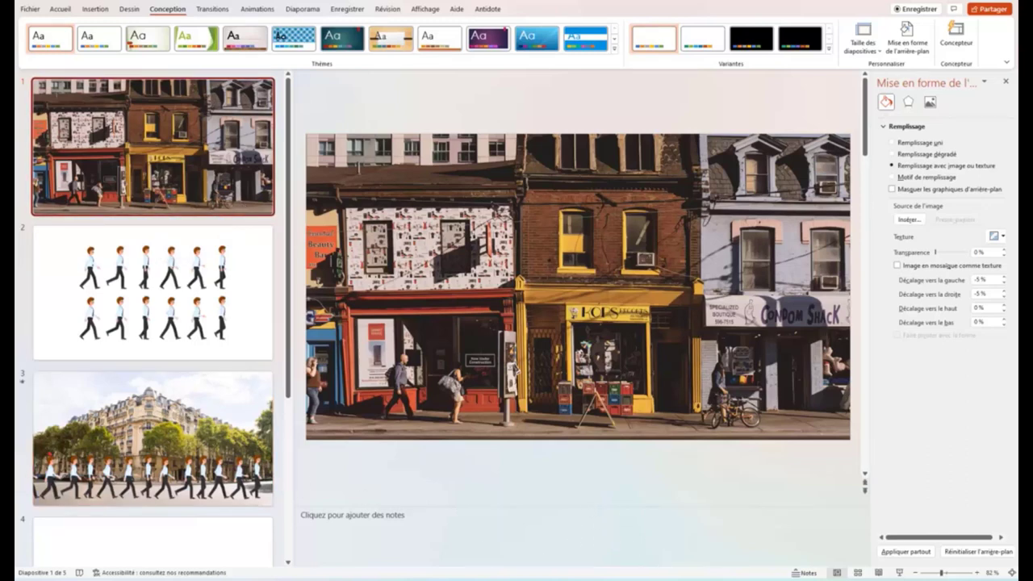
Show slide 2, then slide 3 with the row of cartoon walkers over the Paris street photo
{"action": "left_click", "coordinate": [45, 274]}
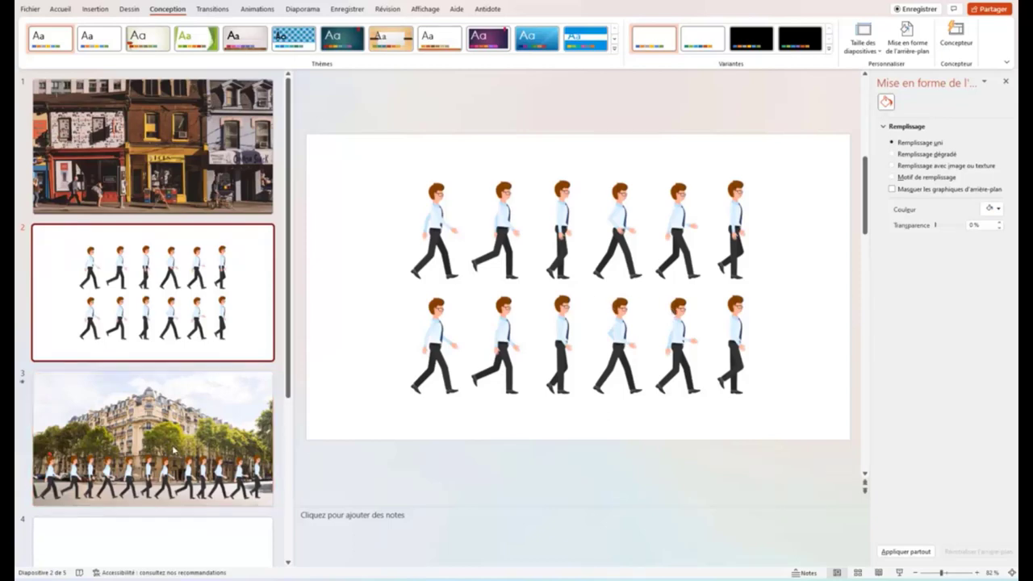
{"action": "left_click", "coordinate": [173, 492]}
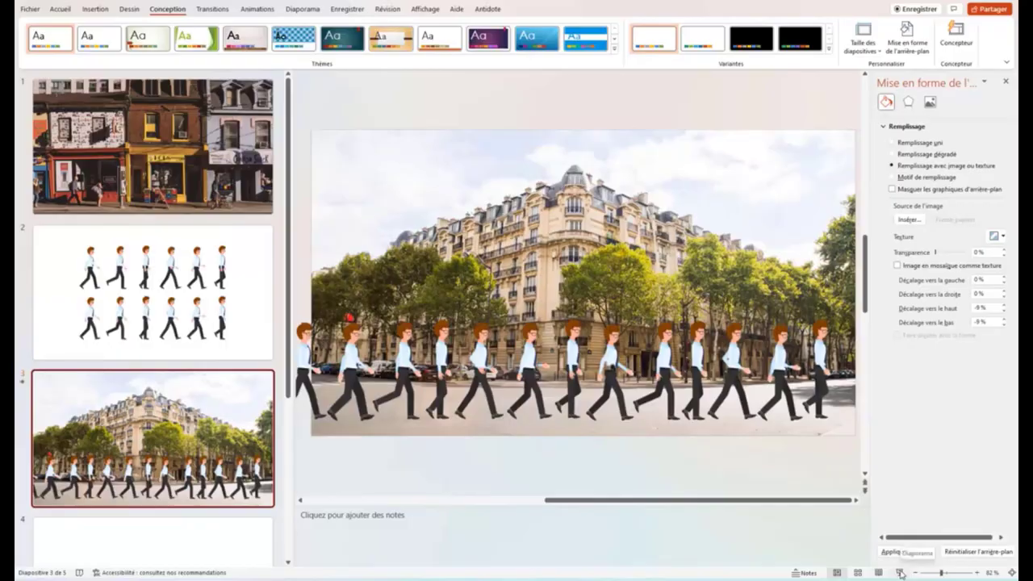
Run slide 3 as a slideshow, exit it with Esc, and go back to slide 2
{"action": "left_click", "coordinate": [901, 573]}
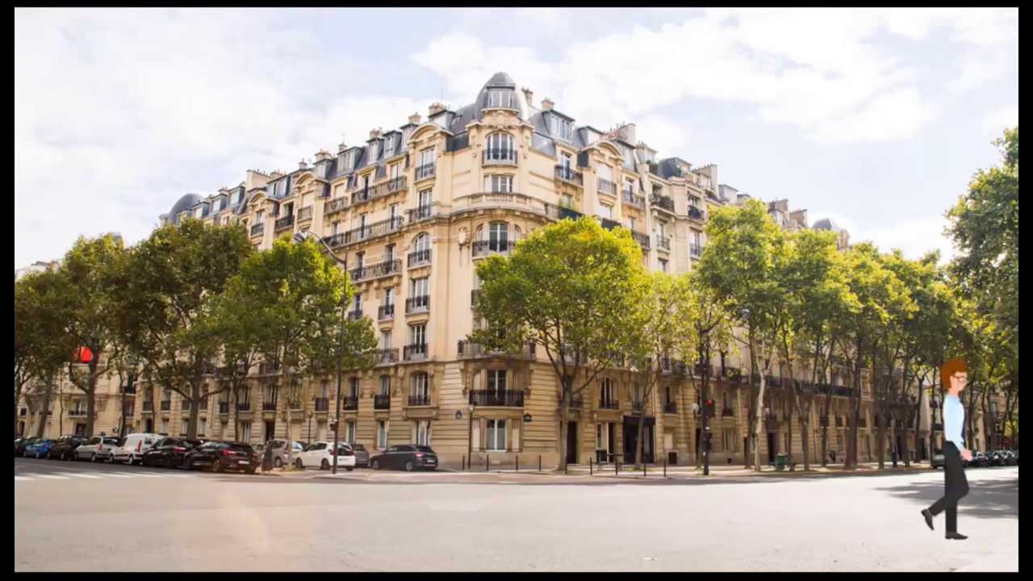
{"action": "key", "text": "Escape"}
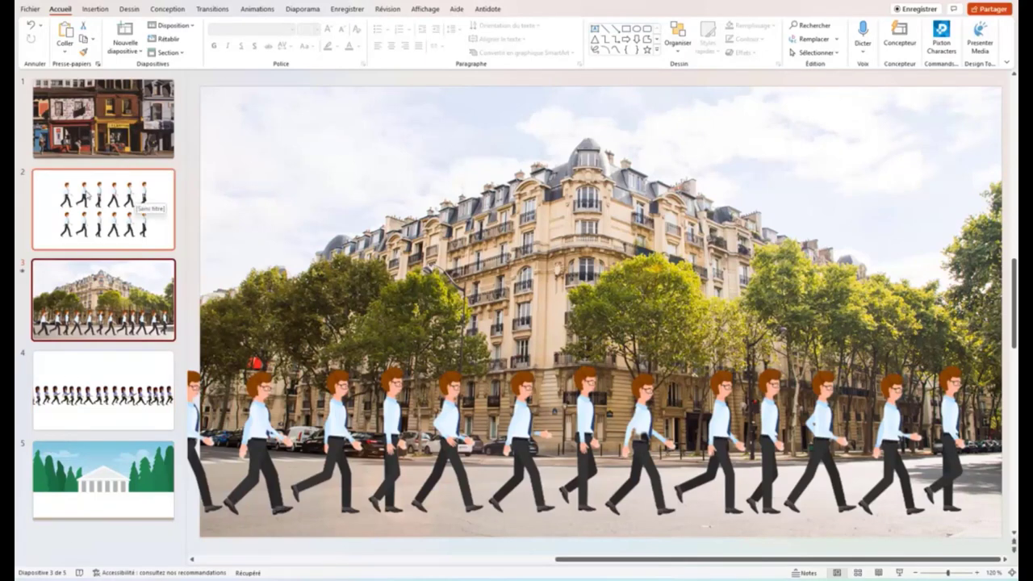
{"action": "left_click", "coordinate": [131, 199]}
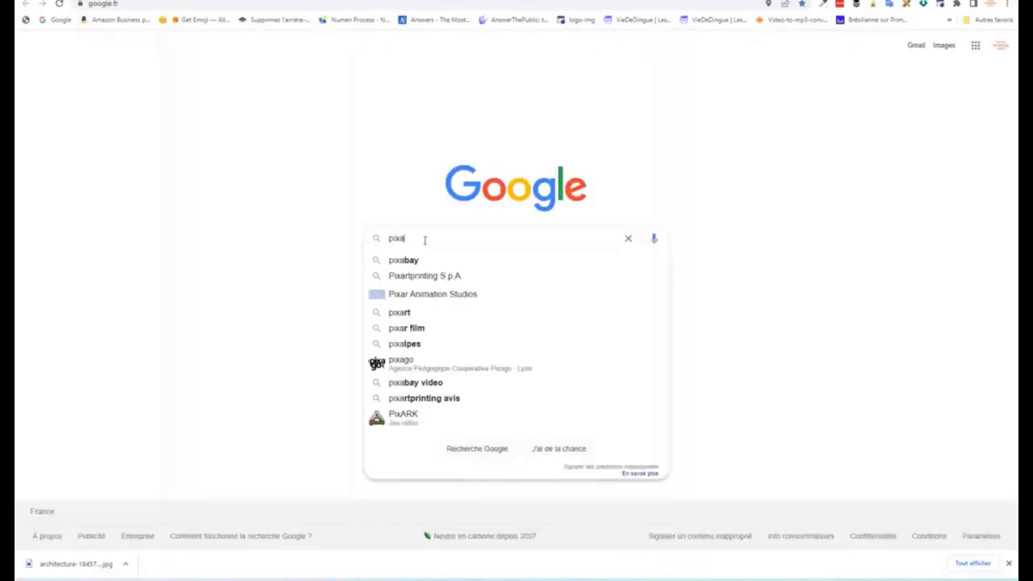
Search Google Images for 'homme marche cartoon'
{"action": "key", "text": "ctrl+a"}
{"action": "type", "text": "ho"}
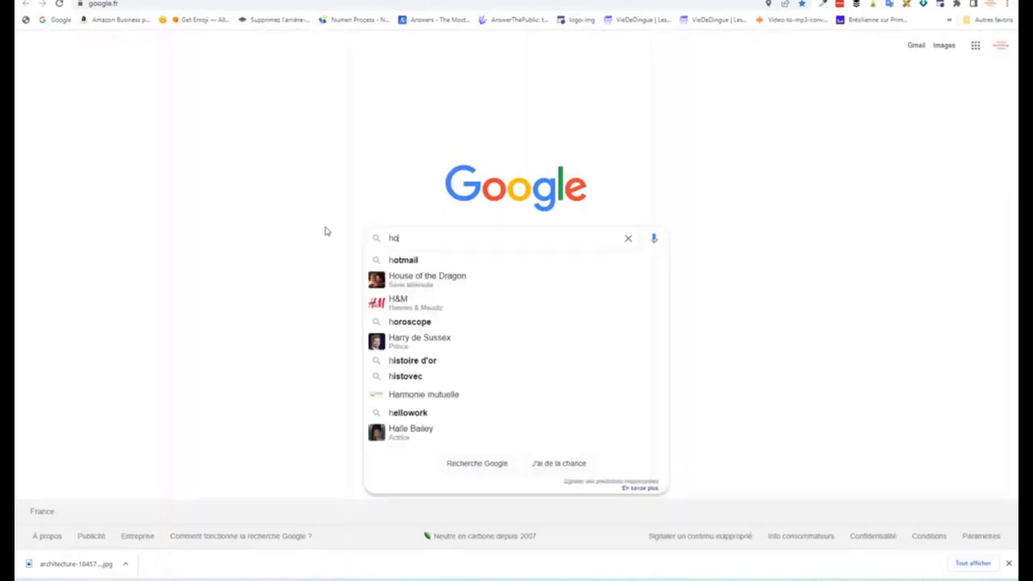
{"action": "type", "text": "mme marche"}
{"action": "key", "text": "Return"}
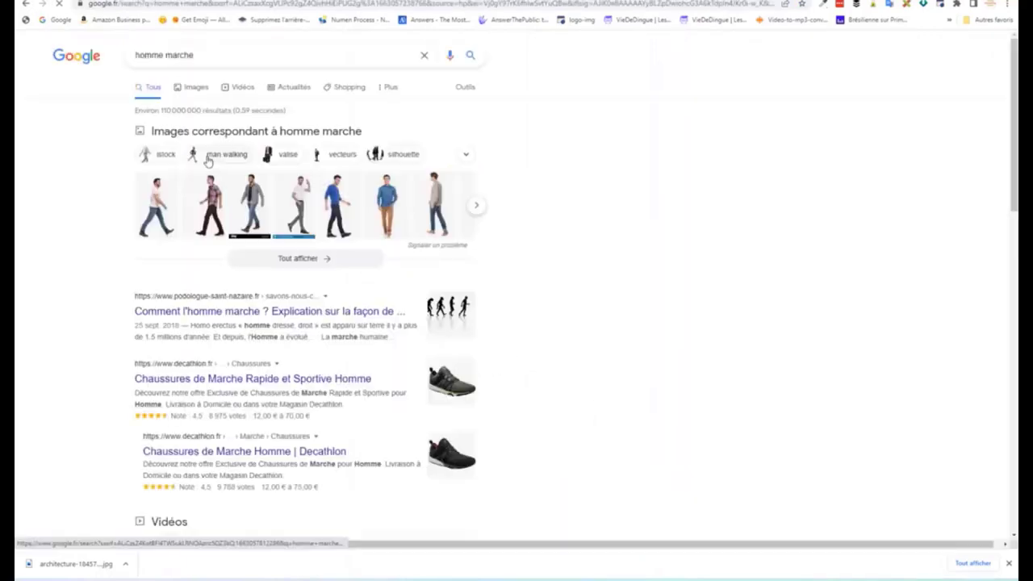
{"action": "left_click", "coordinate": [186, 89]}
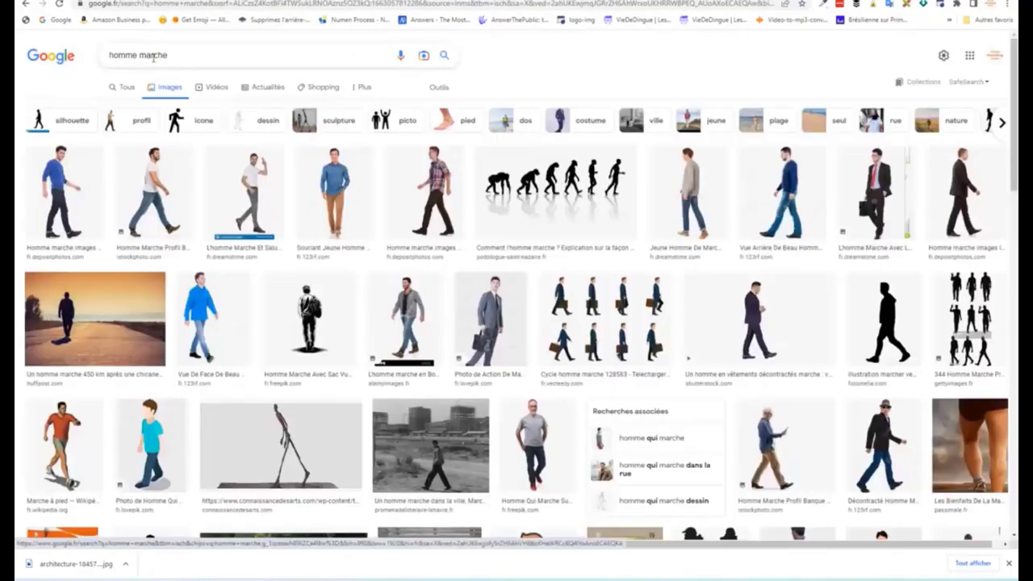
{"action": "left_click", "coordinate": [181, 56]}
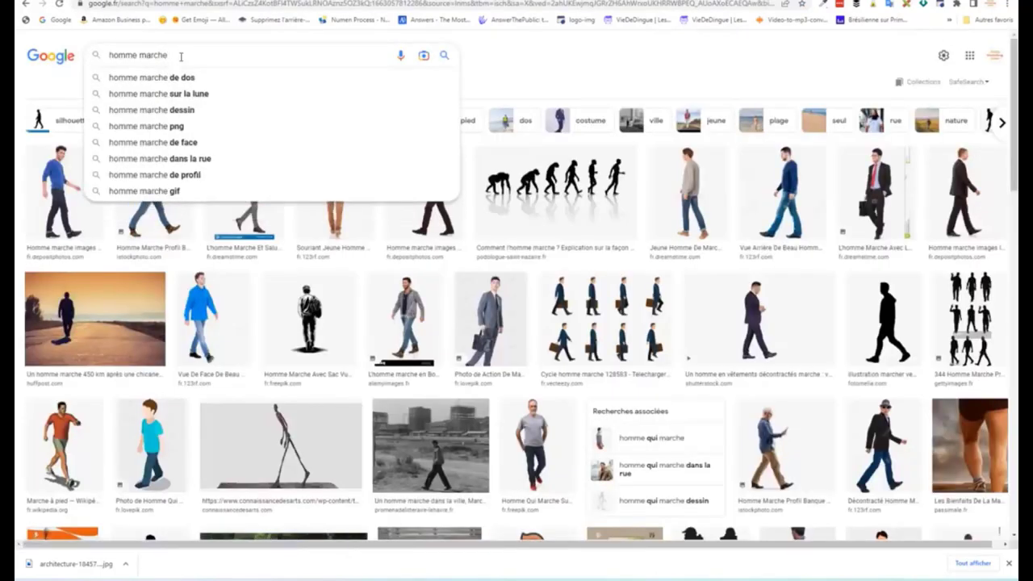
{"action": "type", "text": "cartoon"}
{"action": "key", "text": "Return"}
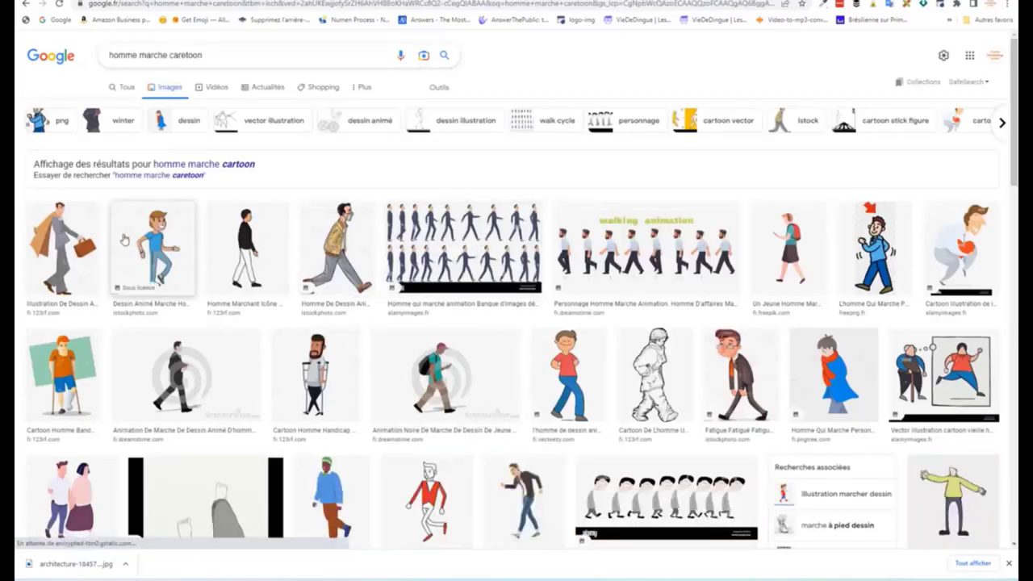
Filter the image results by usage rights to Creative Commons licences
{"action": "left_click", "coordinate": [666, 497]}
{"action": "scroll", "coordinate": [191, 184], "scroll_direction": "up", "scroll_amount": 2}
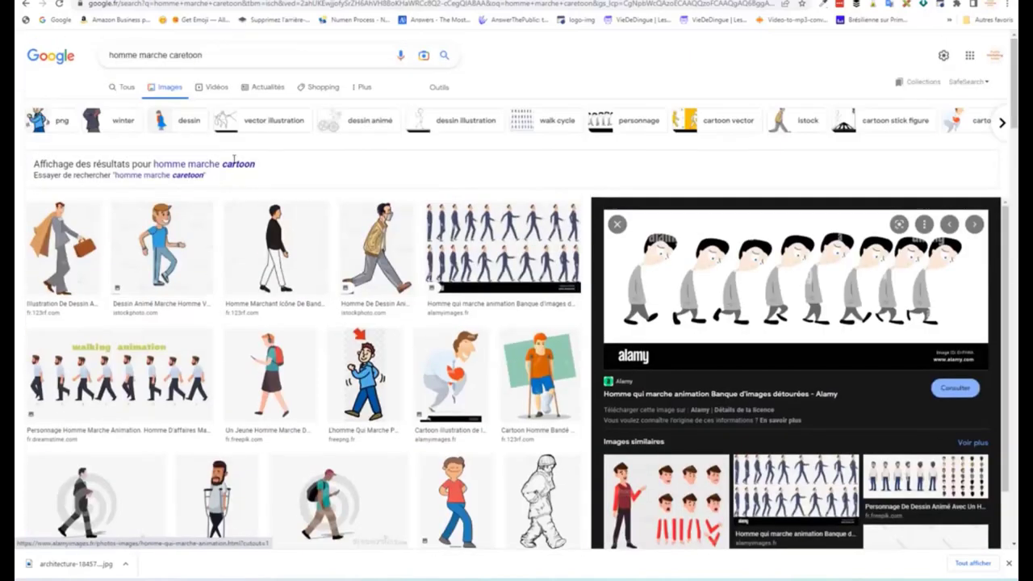
{"action": "left_click", "coordinate": [436, 89]}
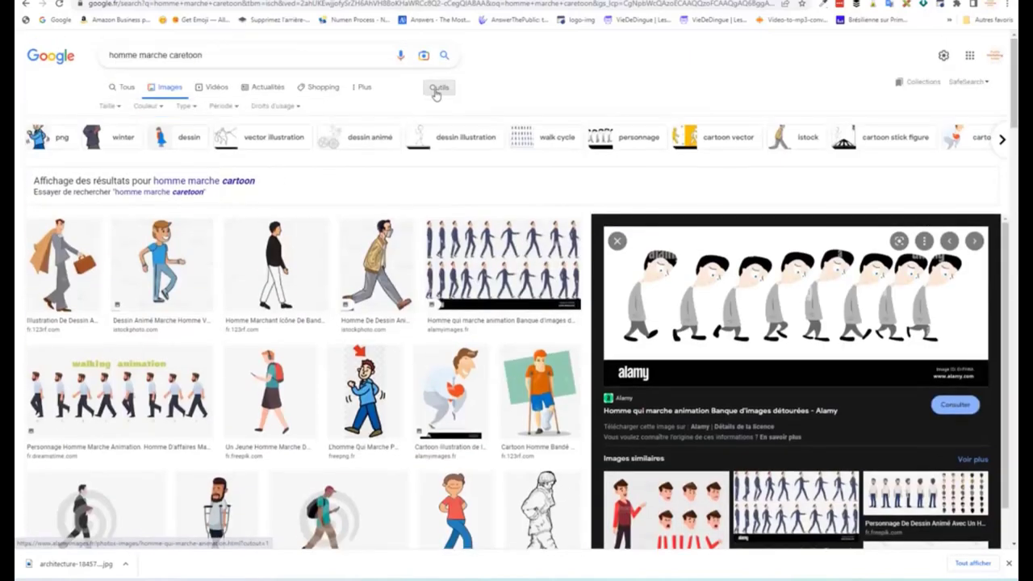
{"action": "left_click", "coordinate": [296, 108]}
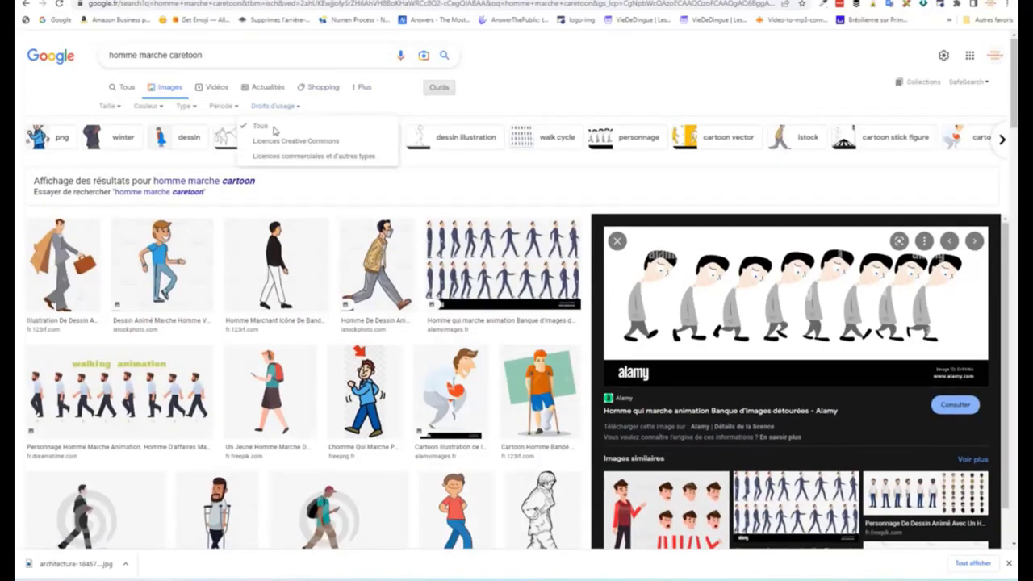
{"action": "left_click", "coordinate": [280, 141]}
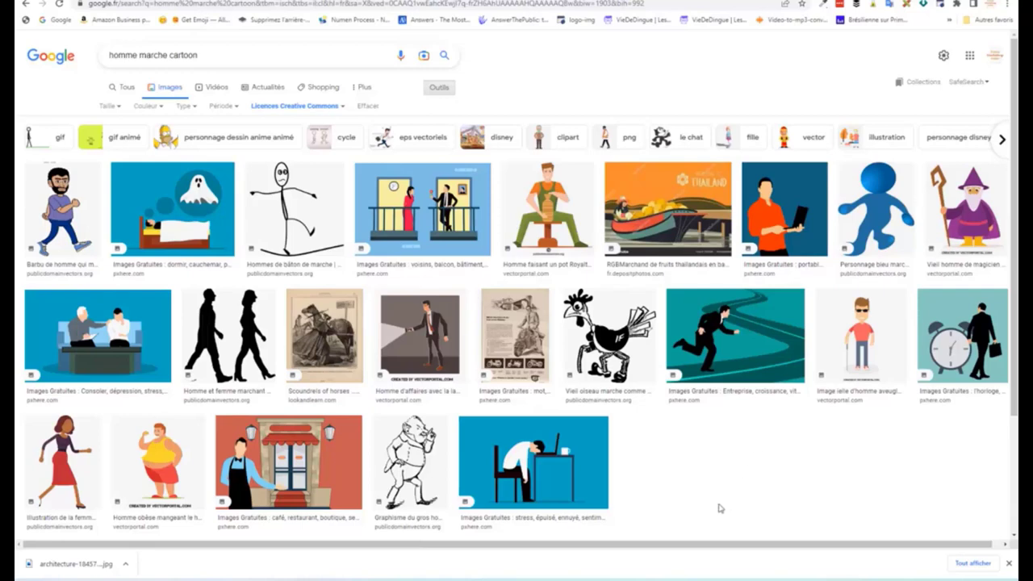
Narrow results to 'eps vectoriels' and open the walking-animation image preview
{"action": "left_click", "coordinate": [428, 139]}
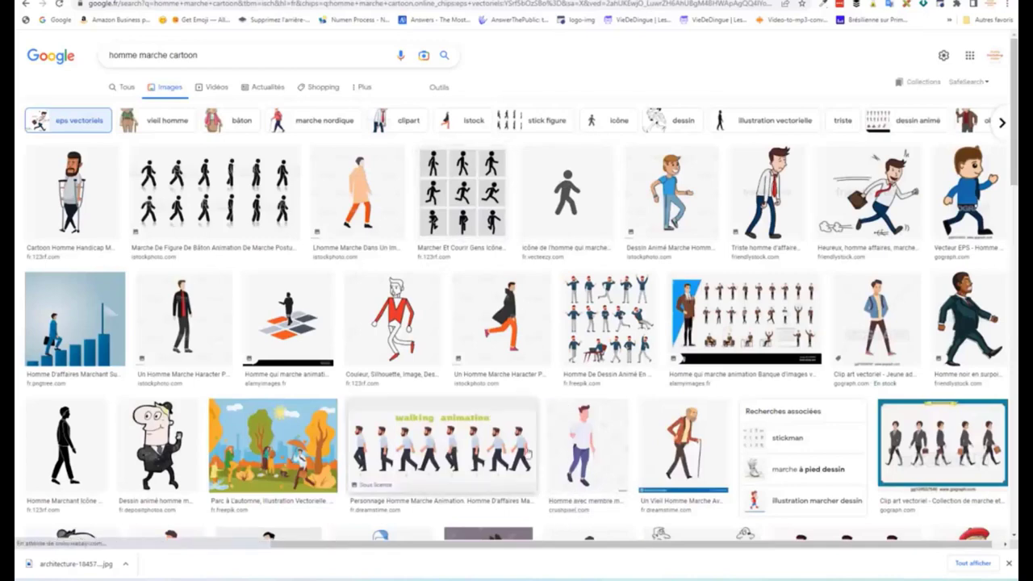
{"action": "left_click", "coordinate": [440, 448]}
{"action": "right_click", "coordinate": [737, 139]}
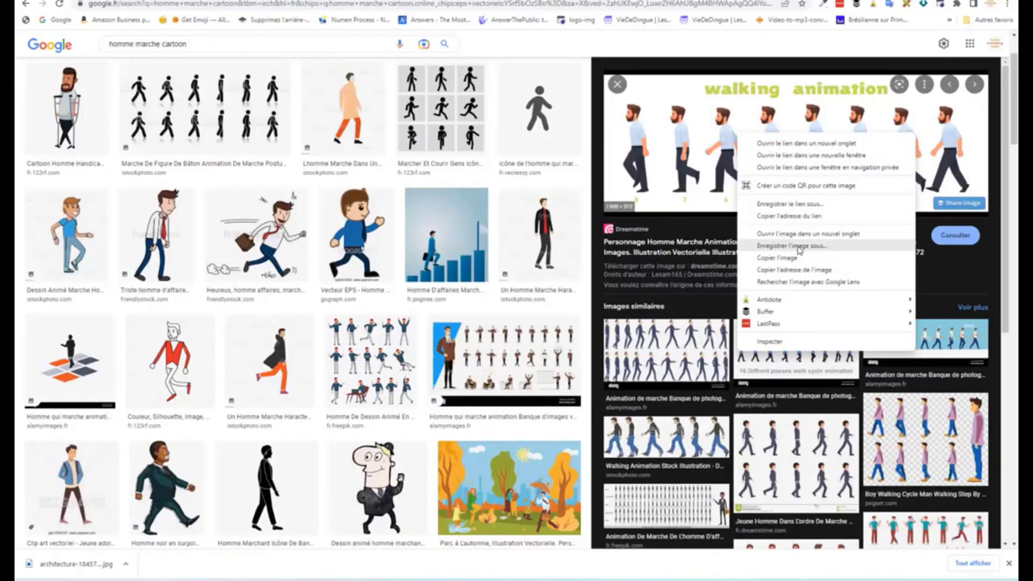
Save the previewed walking-animation image and go to the remove.bg site
{"action": "left_click", "coordinate": [798, 248]}
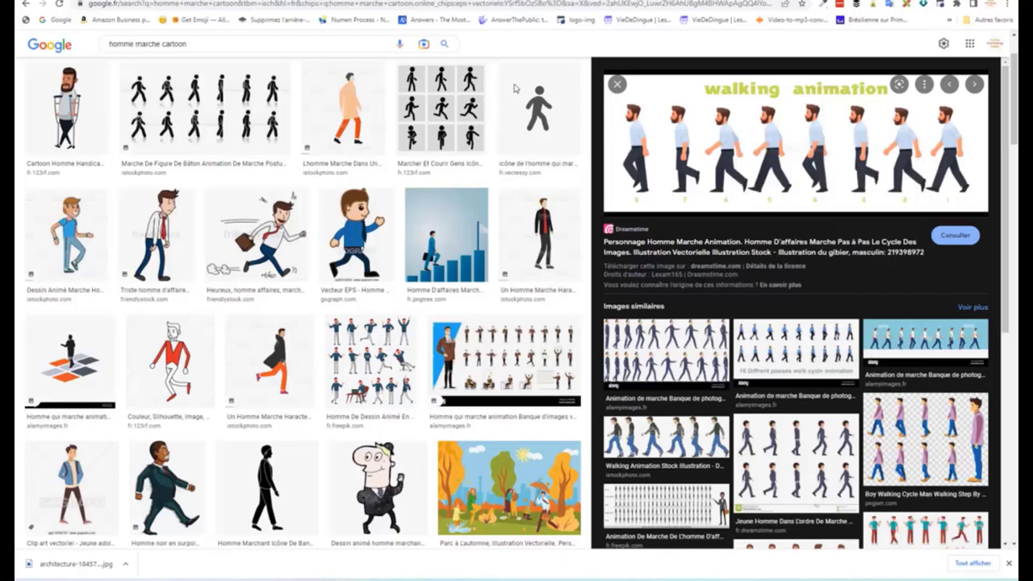
{"action": "key", "text": "Return"}
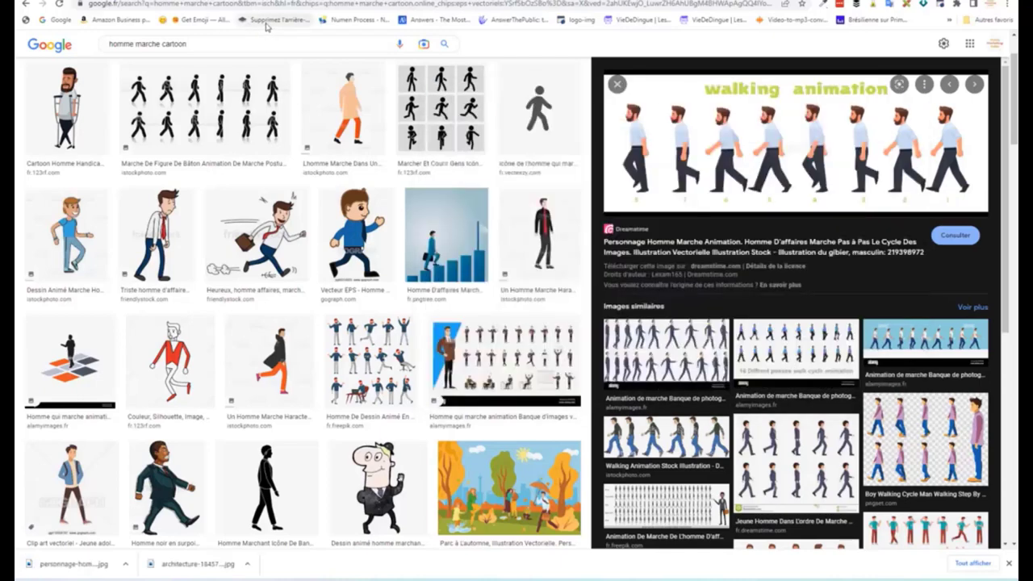
{"action": "left_click", "coordinate": [267, 20]}
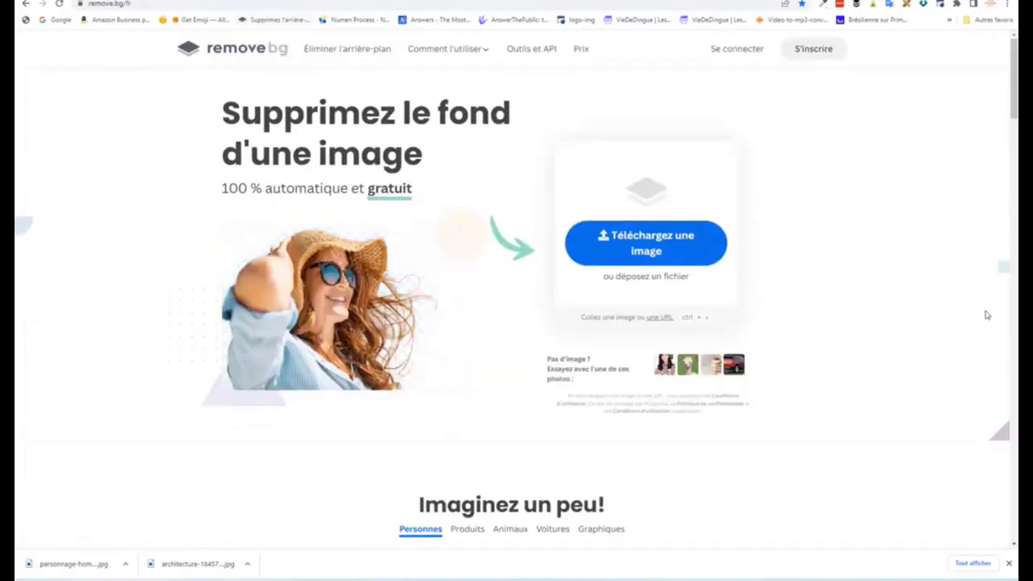
Upload the personnage-homme-marche image from Téléchargements to remove.bg for background removal
{"action": "left_click", "coordinate": [652, 240]}
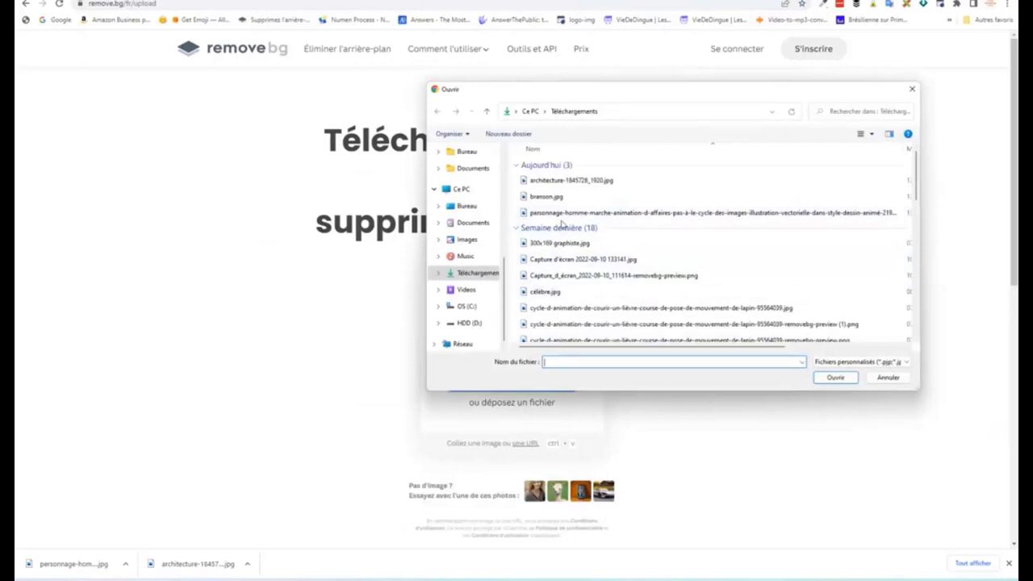
{"action": "left_click", "coordinate": [562, 213]}
{"action": "left_click", "coordinate": [836, 377]}
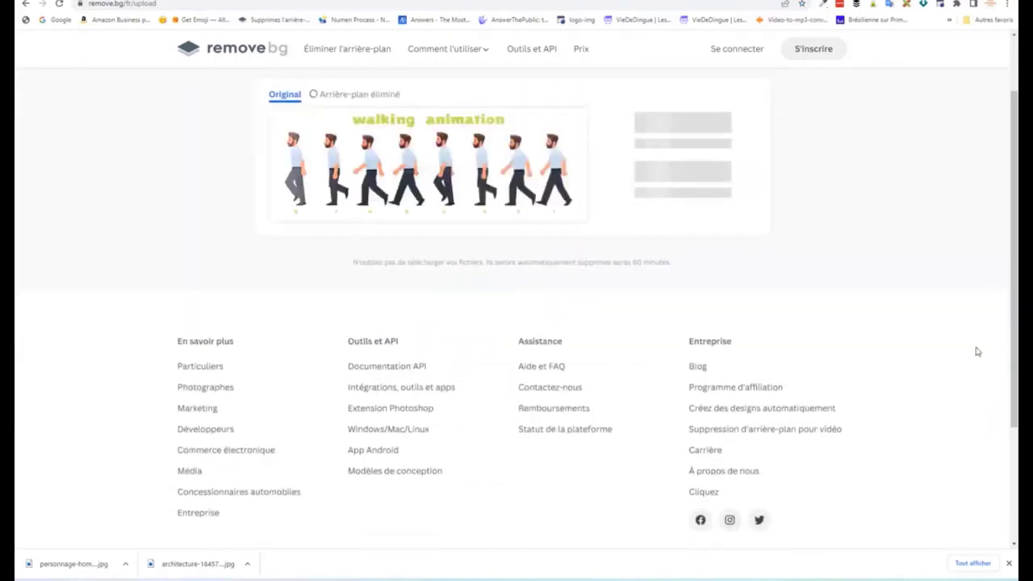
{"action": "scroll", "coordinate": [879, 274], "scroll_direction": "up", "scroll_amount": 2}
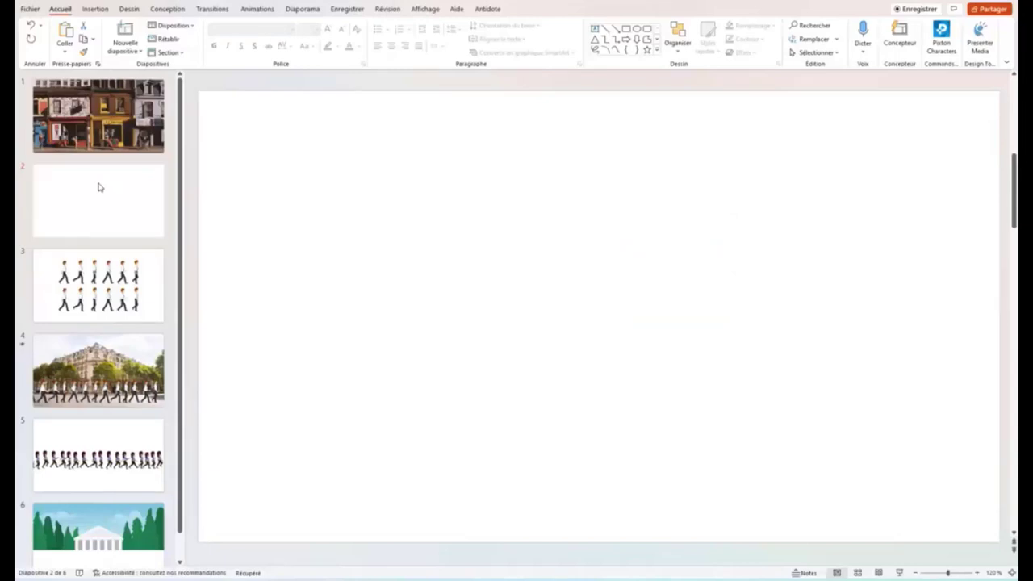
Copy the walking-figures image from slide 3 and paste it onto blank slide 2
{"action": "left_click", "coordinate": [95, 287]}
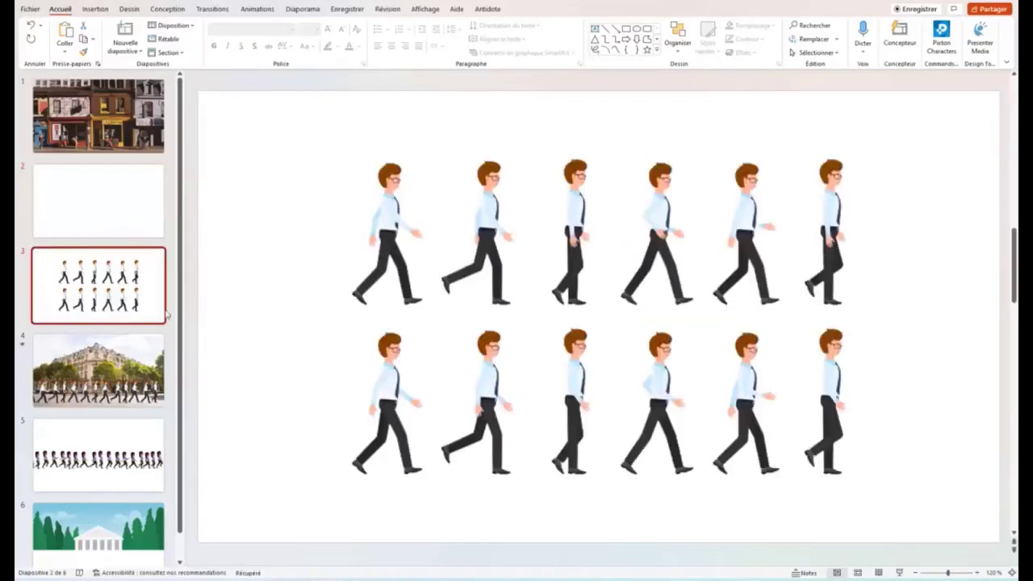
{"action": "left_click", "coordinate": [708, 281]}
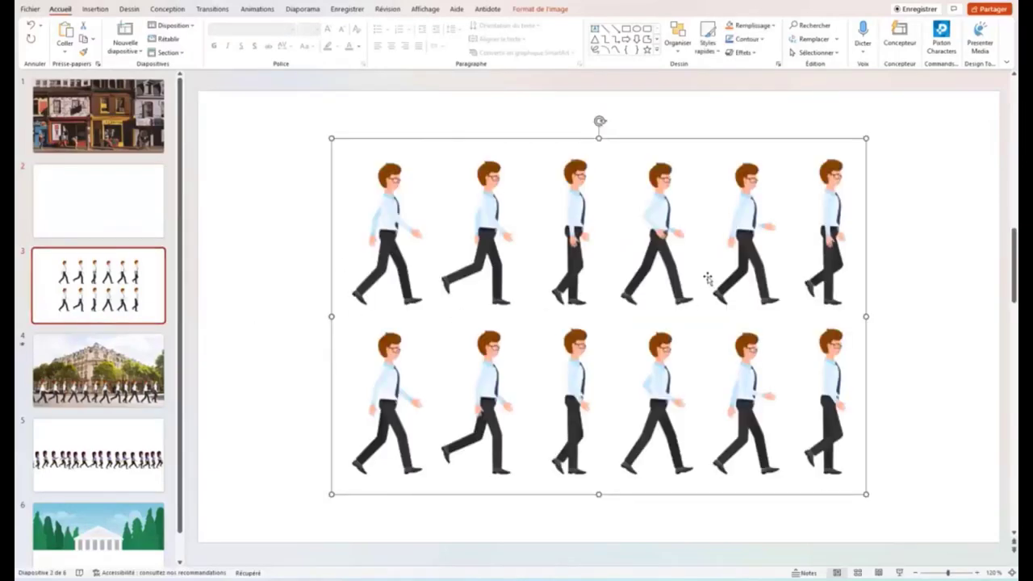
{"action": "right_click", "coordinate": [707, 277]}
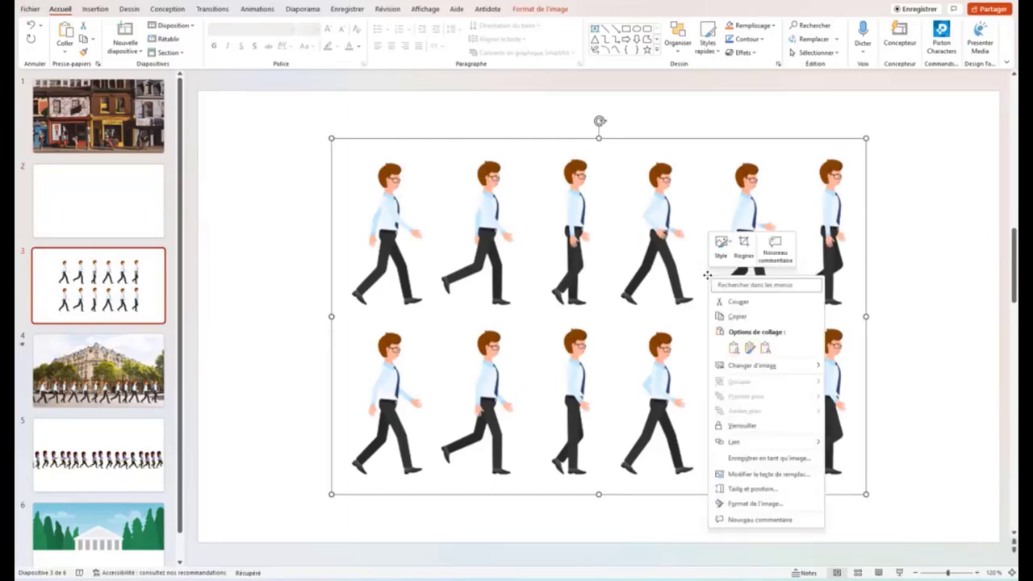
{"action": "left_click", "coordinate": [738, 317]}
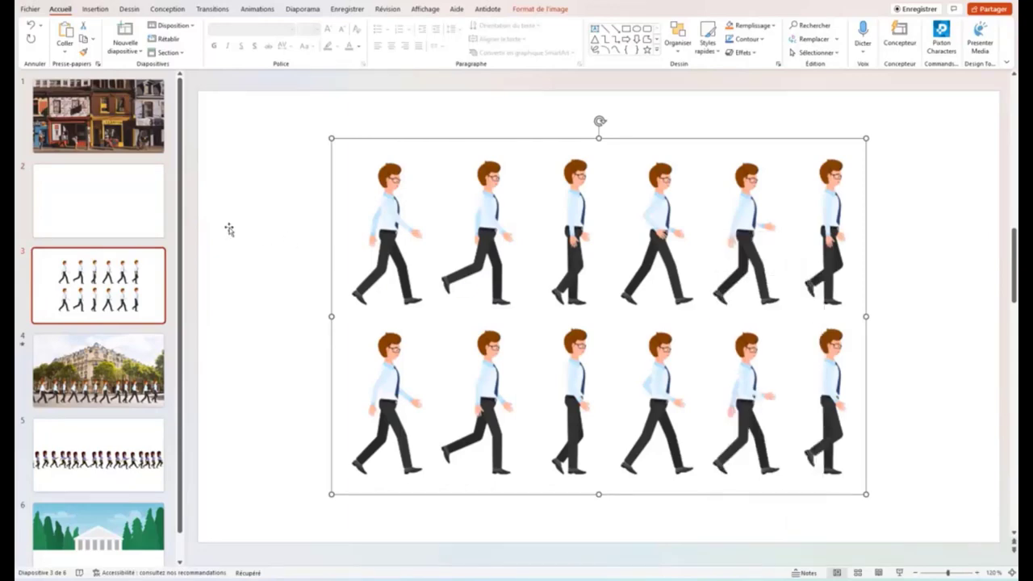
{"action": "left_click", "coordinate": [120, 215]}
{"action": "right_click", "coordinate": [439, 255]}
{"action": "left_click", "coordinate": [484, 299]}
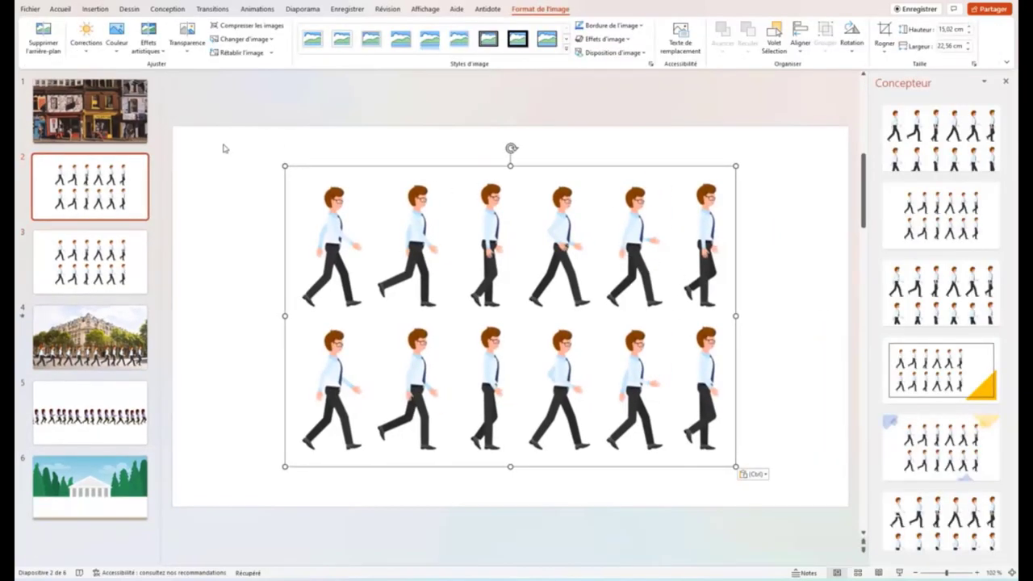
{"action": "left_click", "coordinate": [190, 336]}
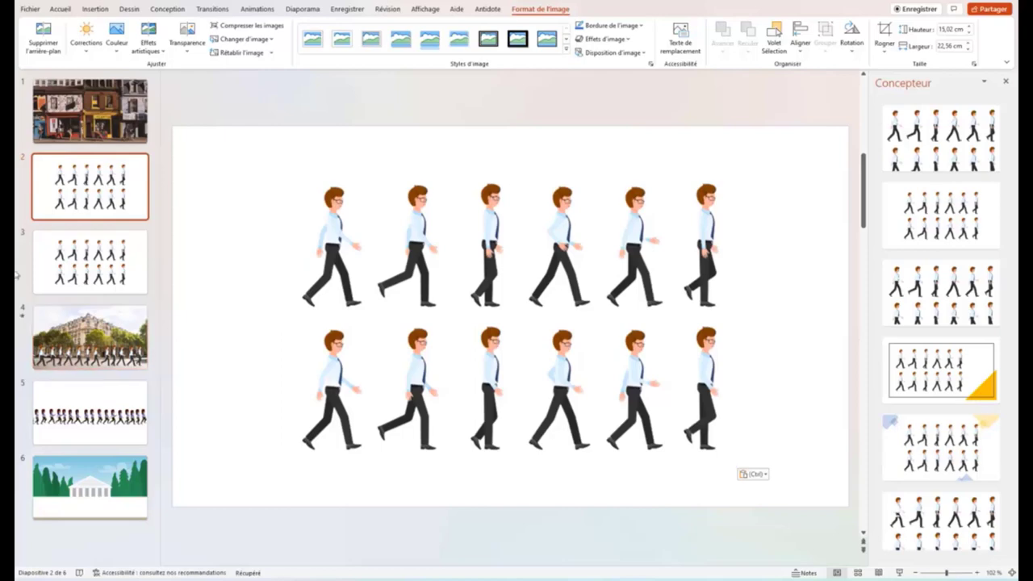
Undo a stray paste on slide 1, then return to slide 2, close Concepteur, select the sprite sheet
{"action": "left_click", "coordinate": [66, 114]}
{"action": "right_click", "coordinate": [514, 320]}
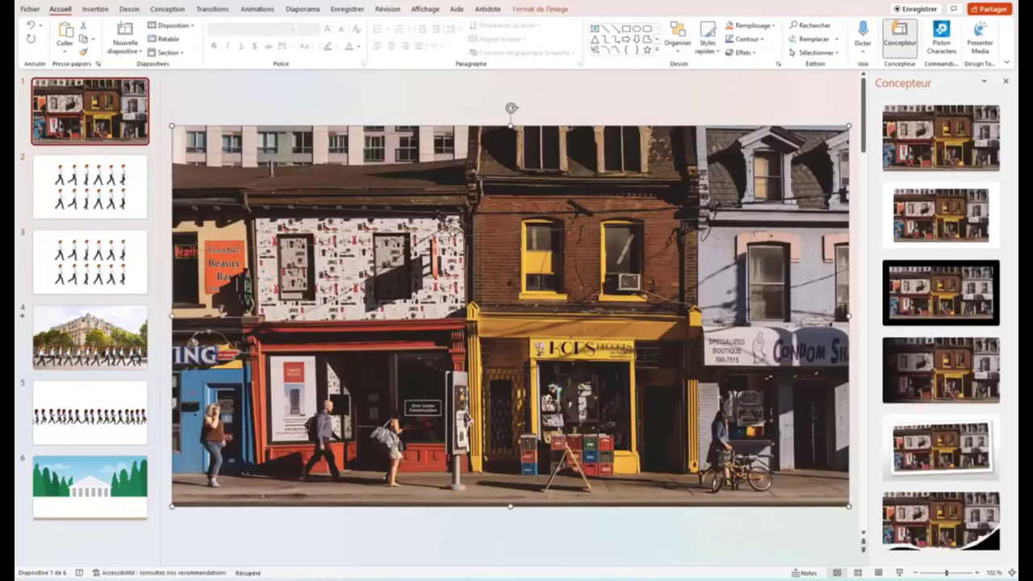
{"action": "left_click", "coordinate": [493, 303]}
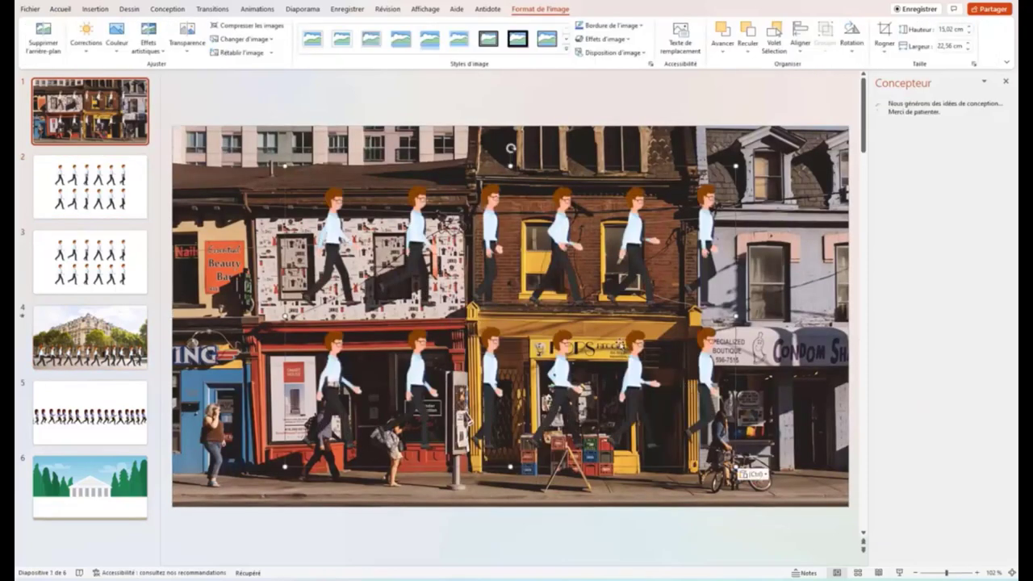
{"action": "key", "text": "ctrl+z"}
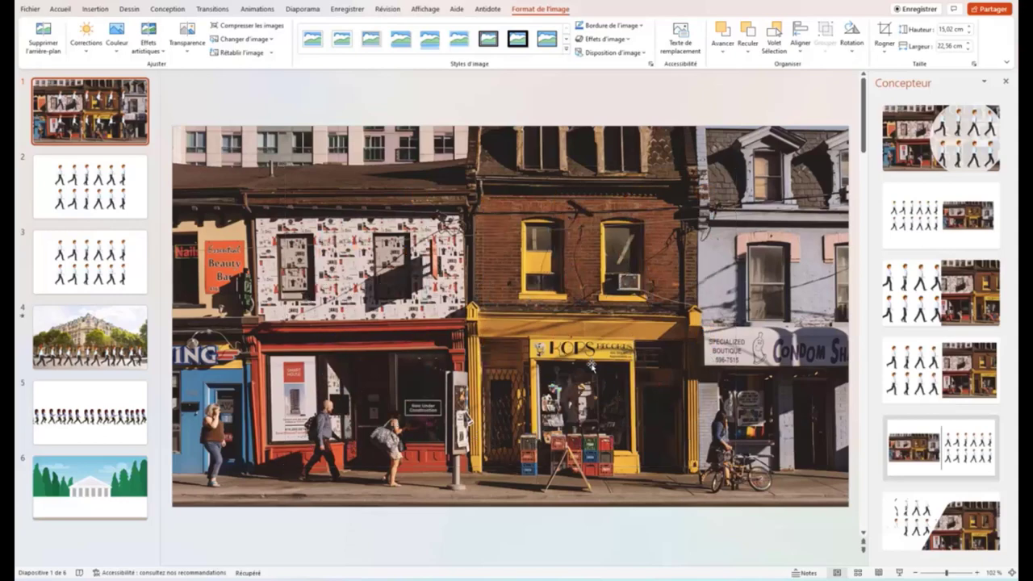
{"action": "left_click", "coordinate": [75, 188]}
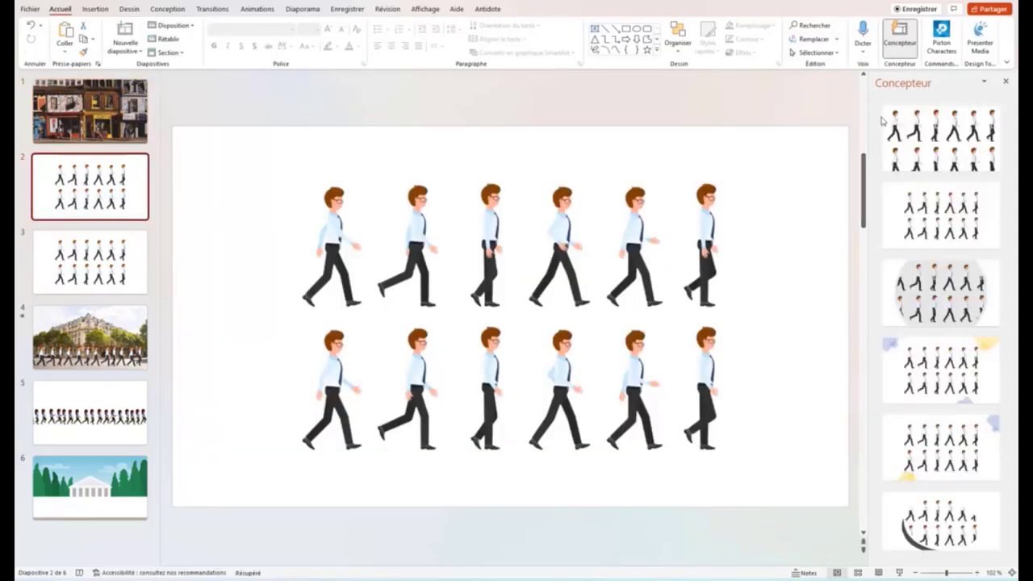
{"action": "left_click", "coordinate": [1006, 81]}
{"action": "left_click", "coordinate": [597, 191]}
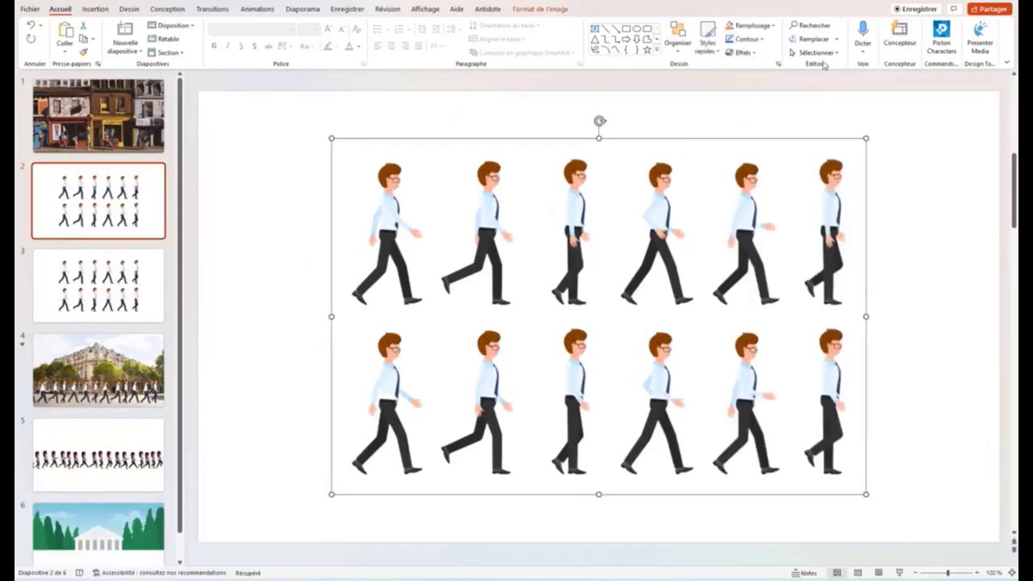
Crop the sprite sheet to the first walking pose (7.51 × 3.89 cm) and move it lower left
{"action": "left_click", "coordinate": [539, 9]}
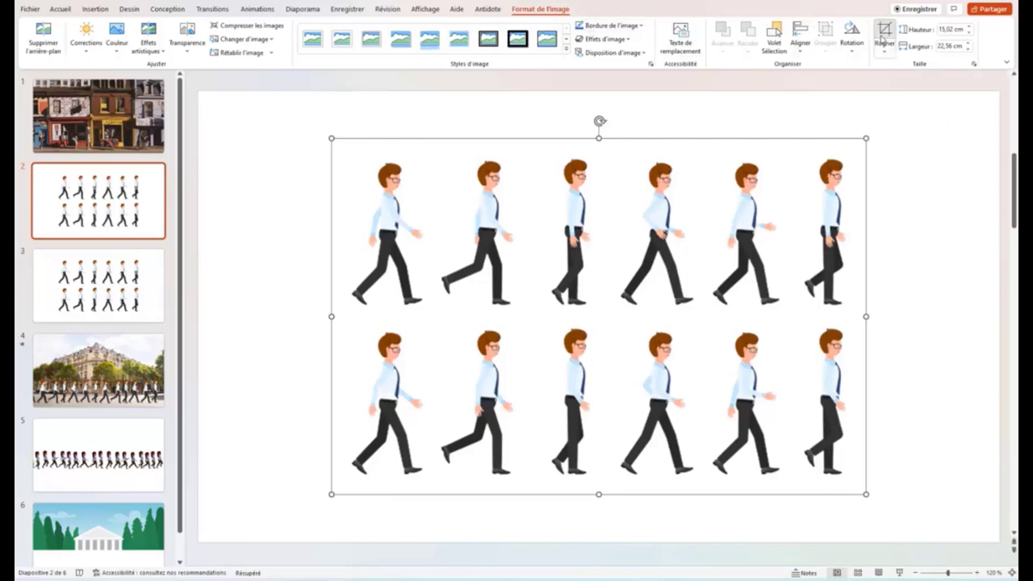
{"action": "left_click", "coordinate": [882, 38]}
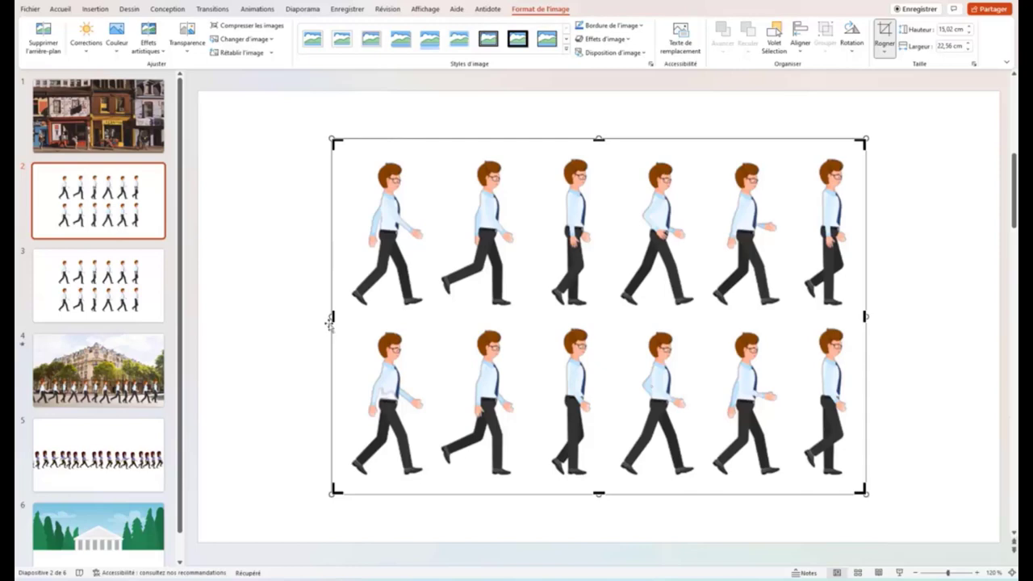
{"action": "left_click_drag", "start_coordinate": [332, 316], "coordinate": [343, 320]}
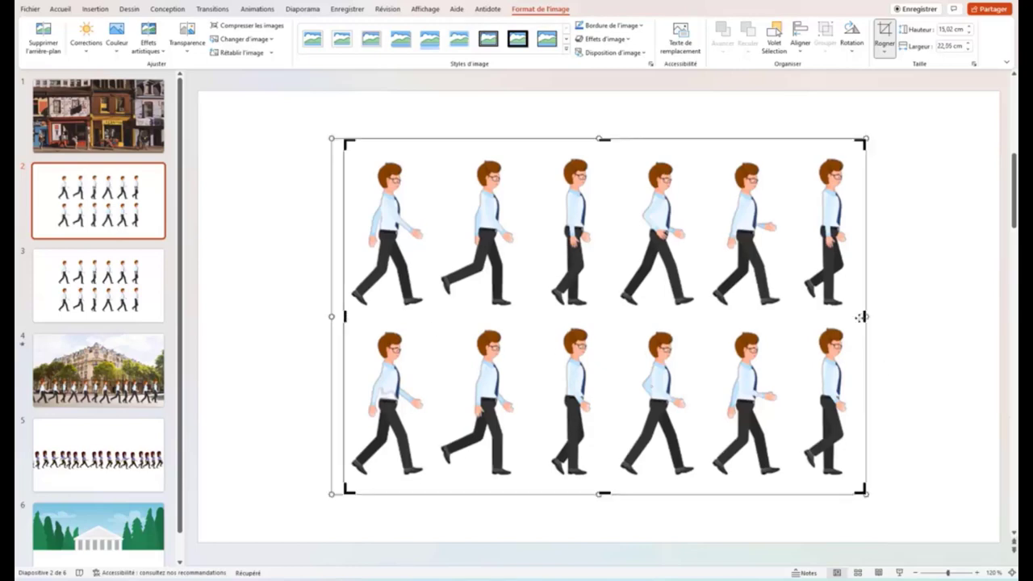
{"action": "mouse_move", "coordinate": [865, 316]}
{"action": "left_mouse_down"}
{"action": "mouse_move", "coordinate": [553, 311]}
{"action": "mouse_move", "coordinate": [466, 291]}
{"action": "left_mouse_up"}
{"action": "left_click_drag", "start_coordinate": [442, 286], "coordinate": [436, 289]}
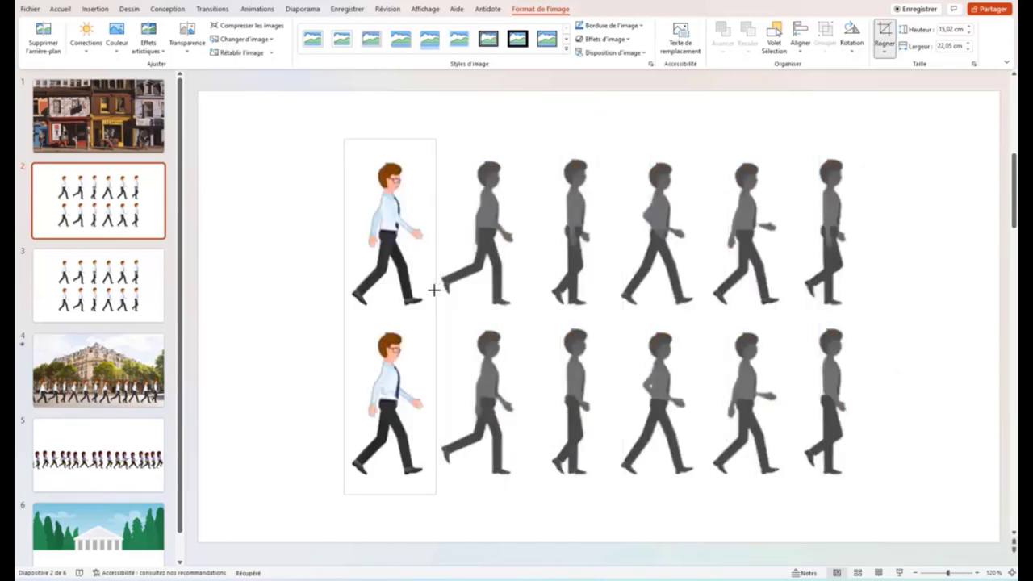
{"action": "left_click_drag", "start_coordinate": [384, 493], "coordinate": [379, 314]}
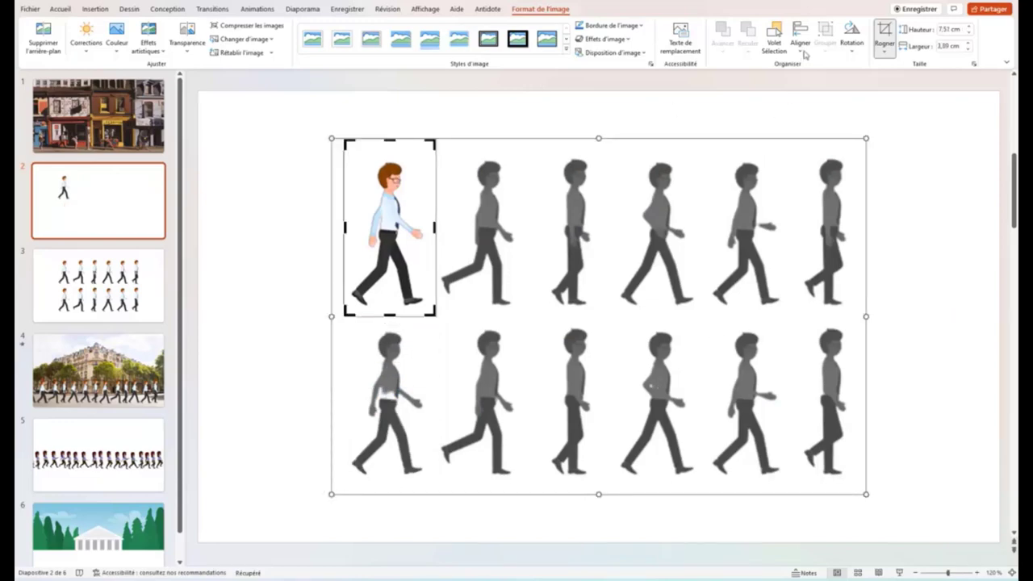
{"action": "left_click", "coordinate": [885, 39]}
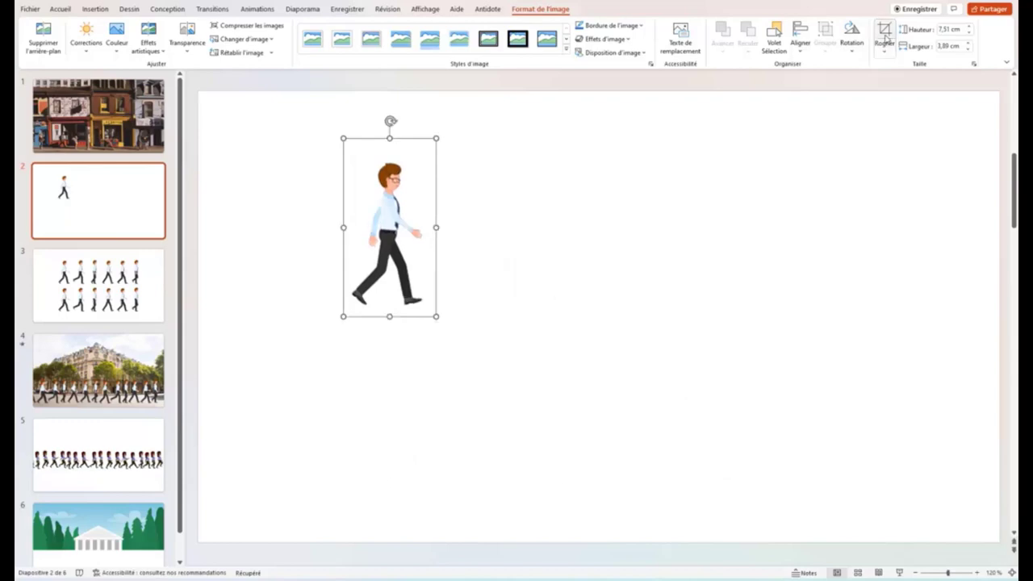
{"action": "left_click_drag", "start_coordinate": [390, 222], "coordinate": [301, 300]}
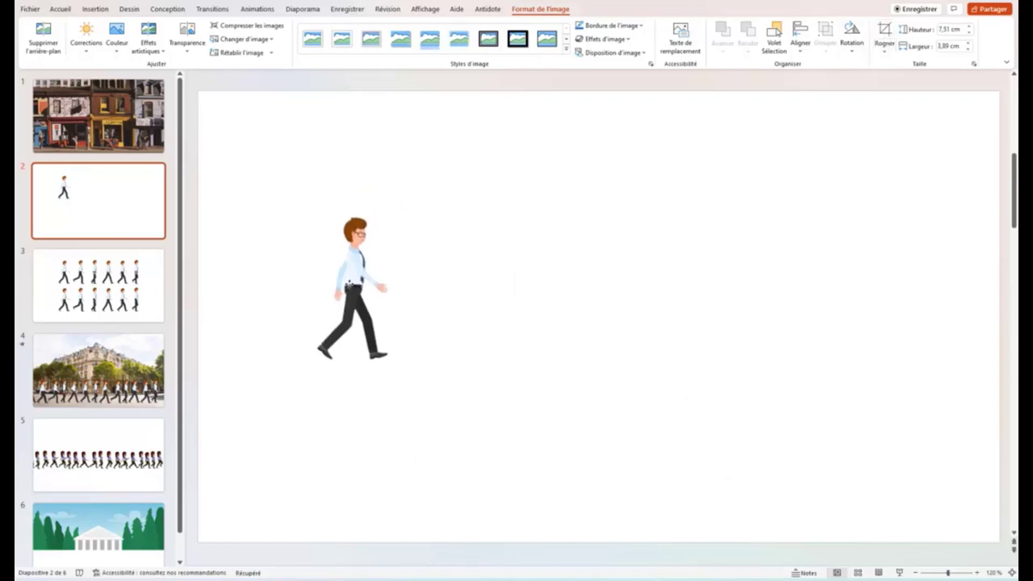
{"action": "left_click", "coordinate": [468, 247]}
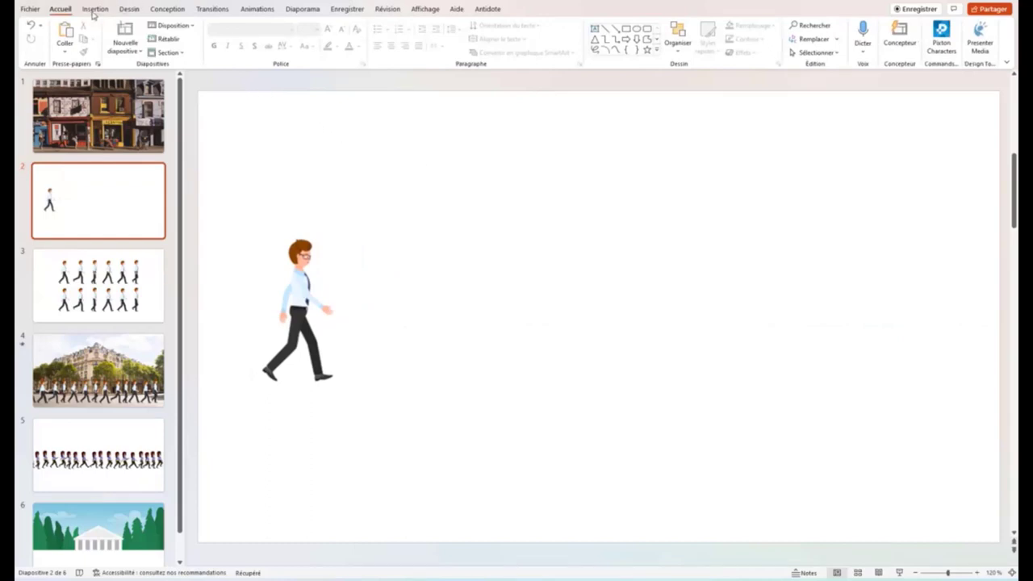
Turn on Repères and drag the walking man so his feet rest on the horizontal guide
{"action": "left_click", "coordinate": [417, 10]}
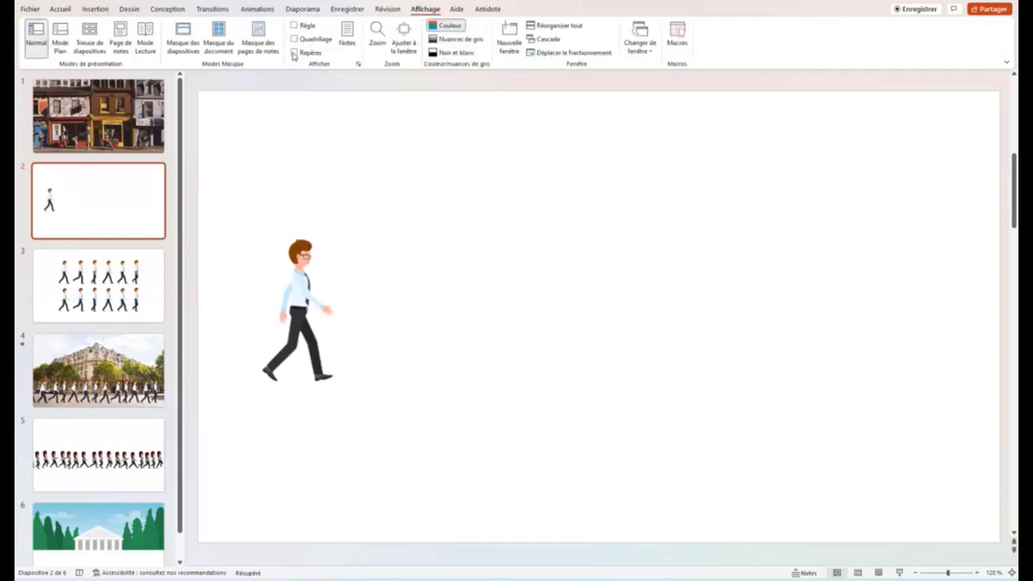
{"action": "left_click", "coordinate": [293, 52]}
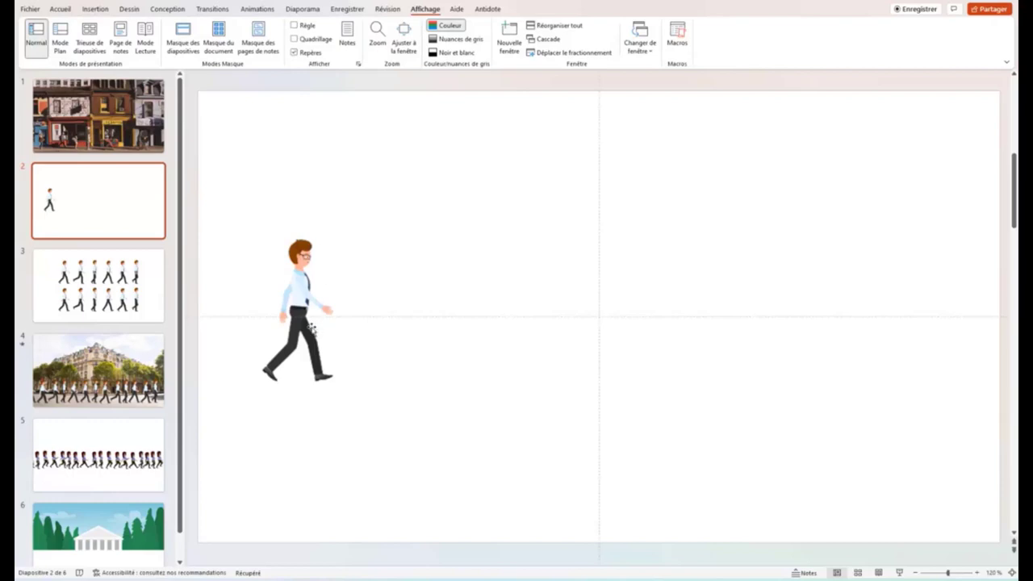
{"action": "left_click_drag", "start_coordinate": [299, 291], "coordinate": [298, 225]}
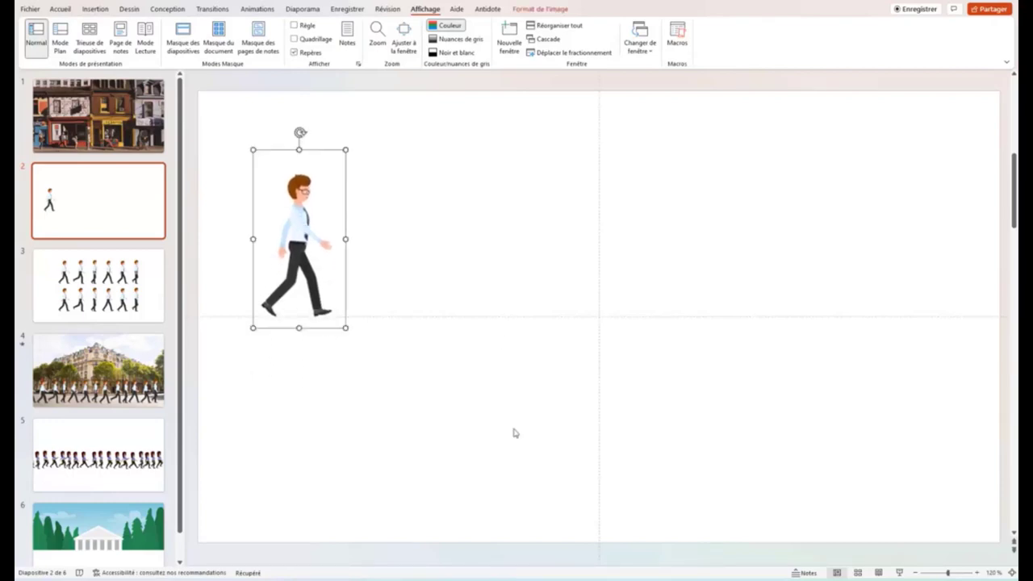
{"action": "left_click", "coordinate": [414, 346]}
{"action": "left_click", "coordinate": [61, 9]}
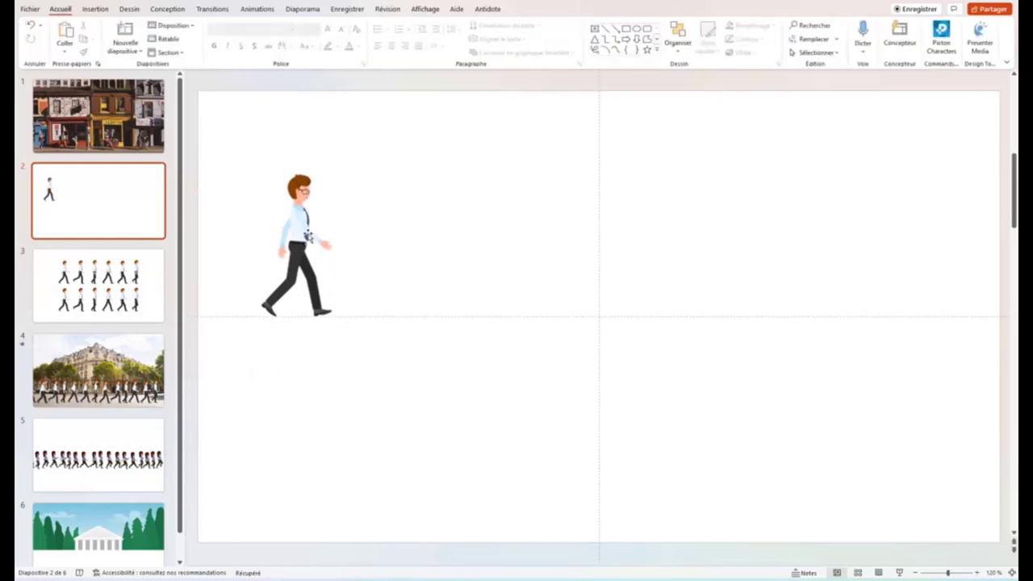
{"action": "left_click", "coordinate": [309, 234]}
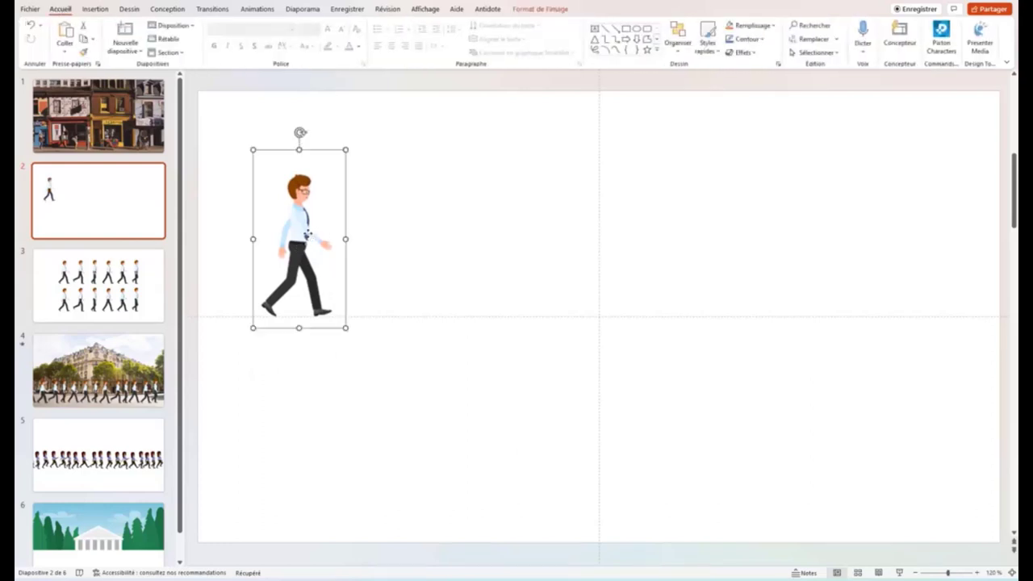
{"action": "left_click", "coordinate": [536, 11]}
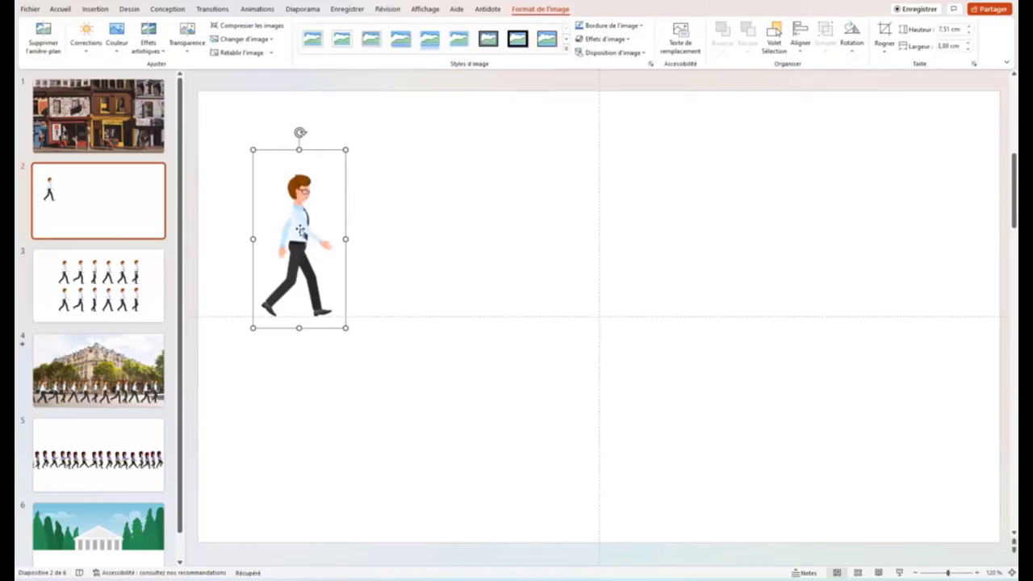
Copy the walker to its right and shift its sprite sheet to the next pose within the crop
{"action": "left_click_drag", "start_coordinate": [301, 230], "coordinate": [371, 226]}
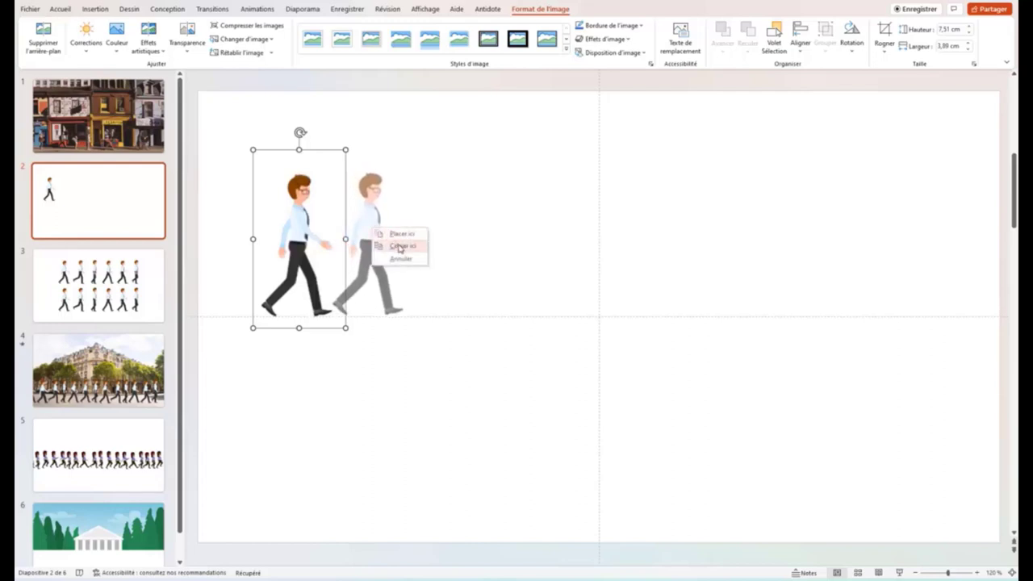
{"action": "left_click", "coordinate": [400, 246]}
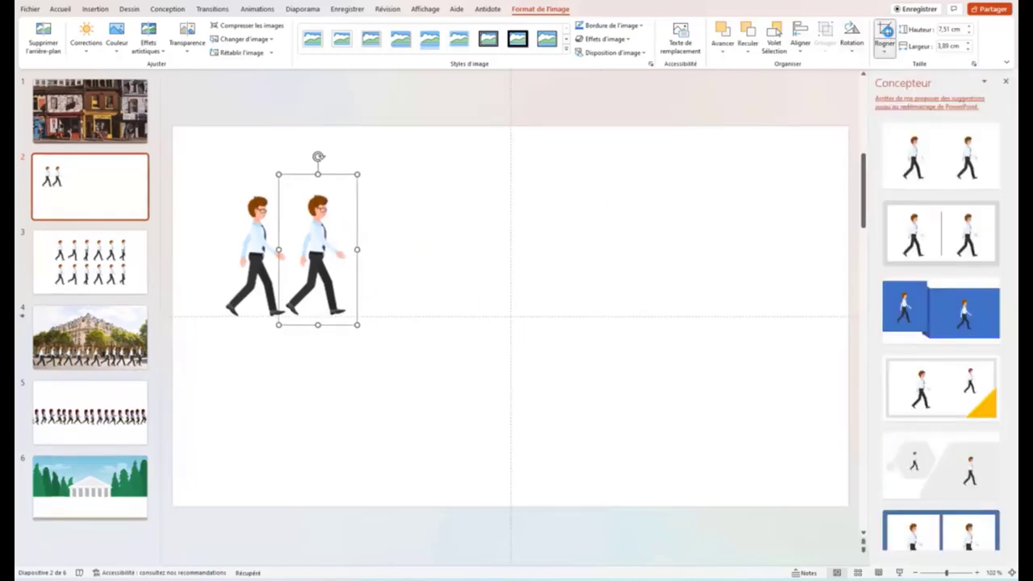
{"action": "left_click", "coordinate": [885, 34]}
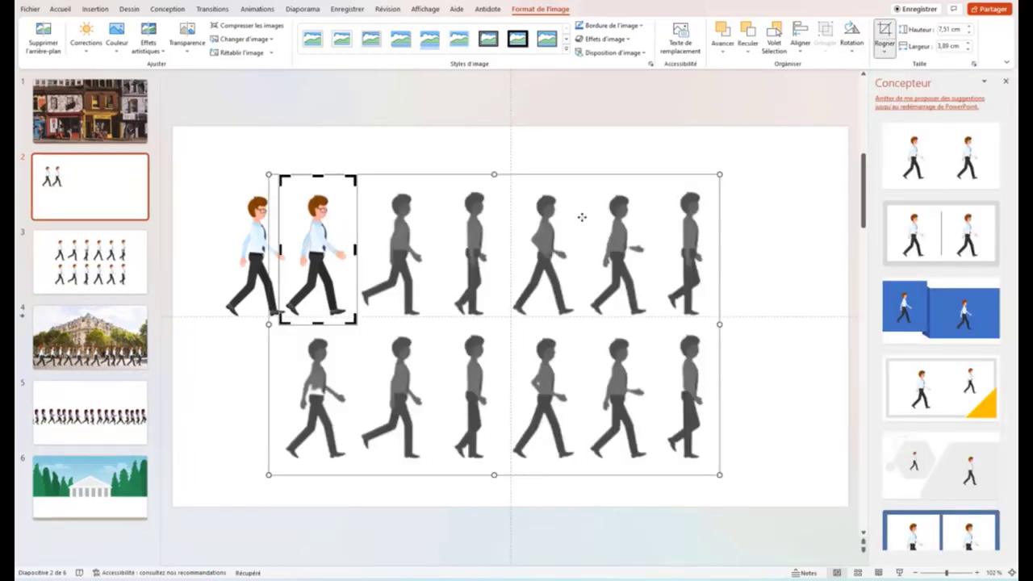
{"action": "key", "text": "Escape"}
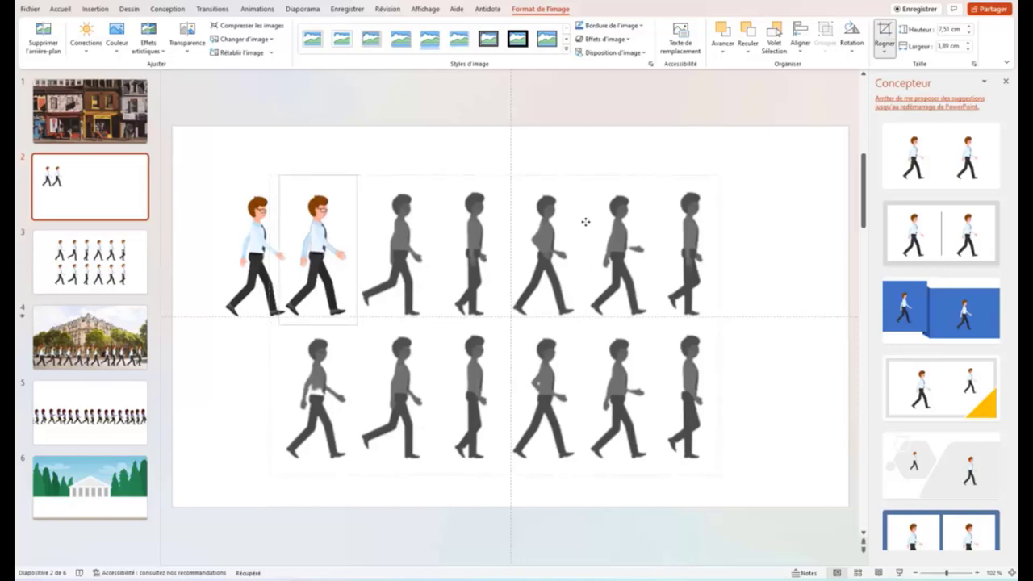
{"action": "left_click_drag", "start_coordinate": [585, 222], "coordinate": [514, 217]}
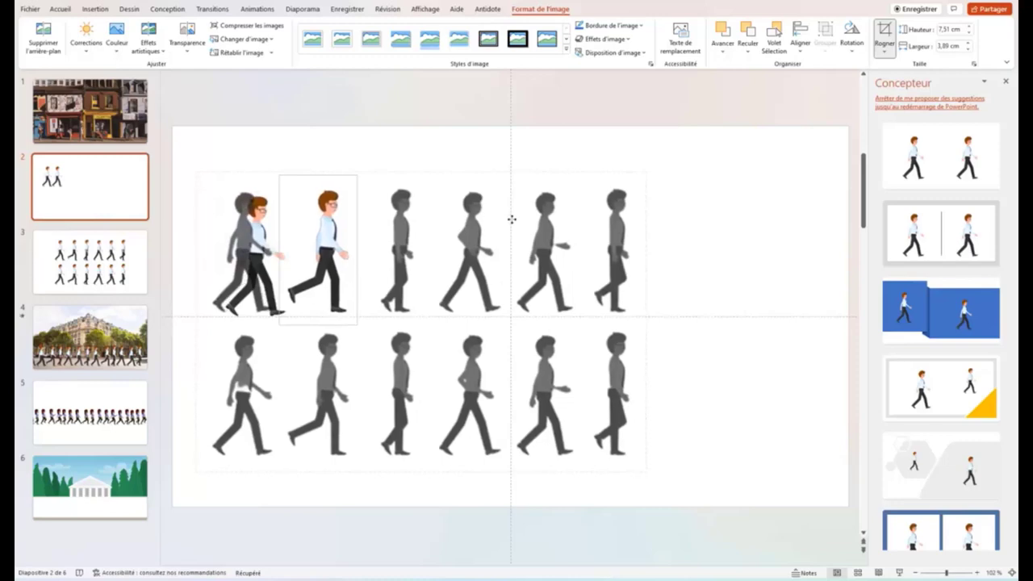
{"action": "left_click_drag", "start_coordinate": [514, 218], "coordinate": [512, 220]}
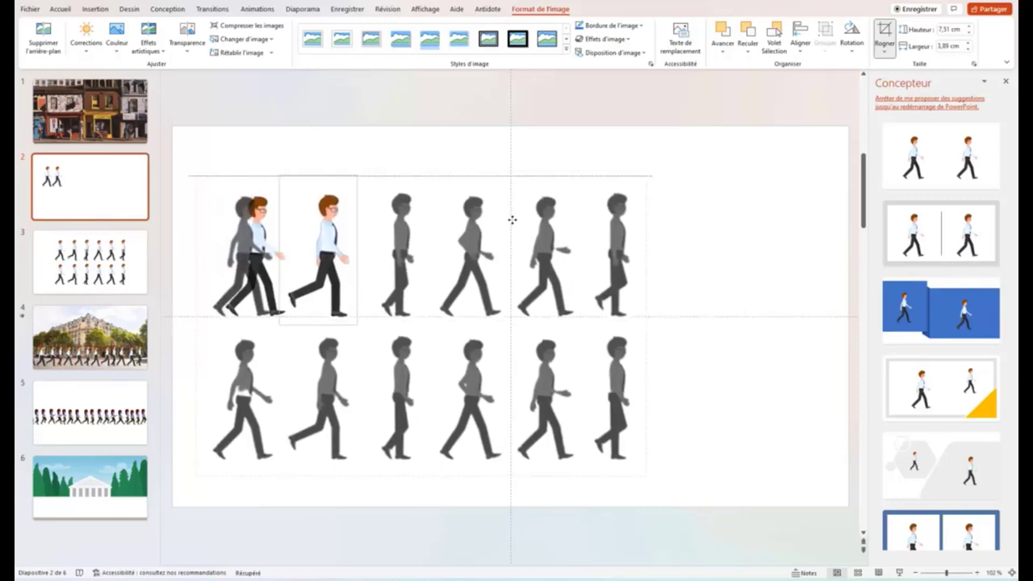
{"action": "left_click_drag", "start_coordinate": [512, 218], "coordinate": [511, 220]}
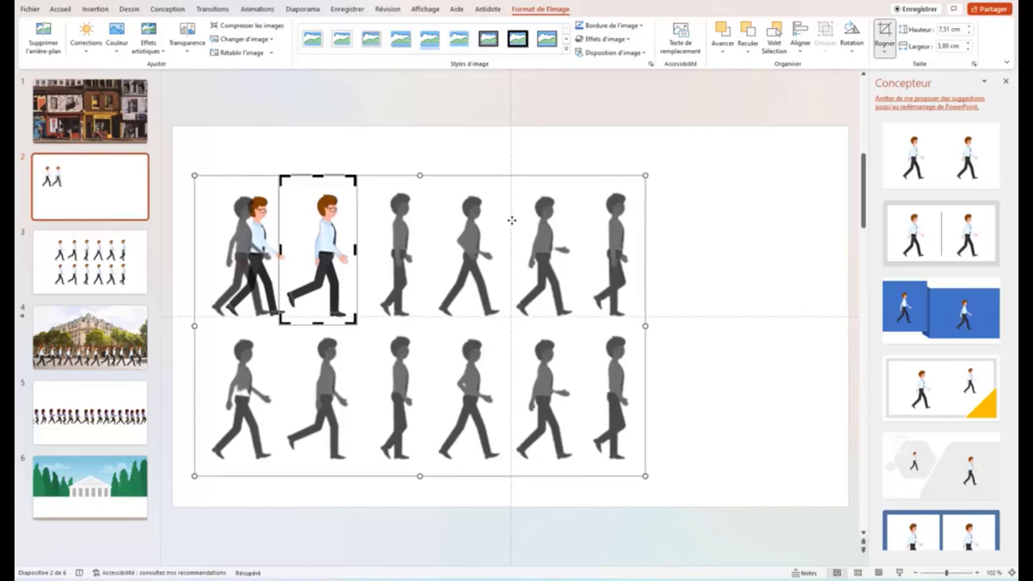
Commit the second walker's crop at 6.94 × 3.89 cm
{"action": "left_click", "coordinate": [317, 322]}
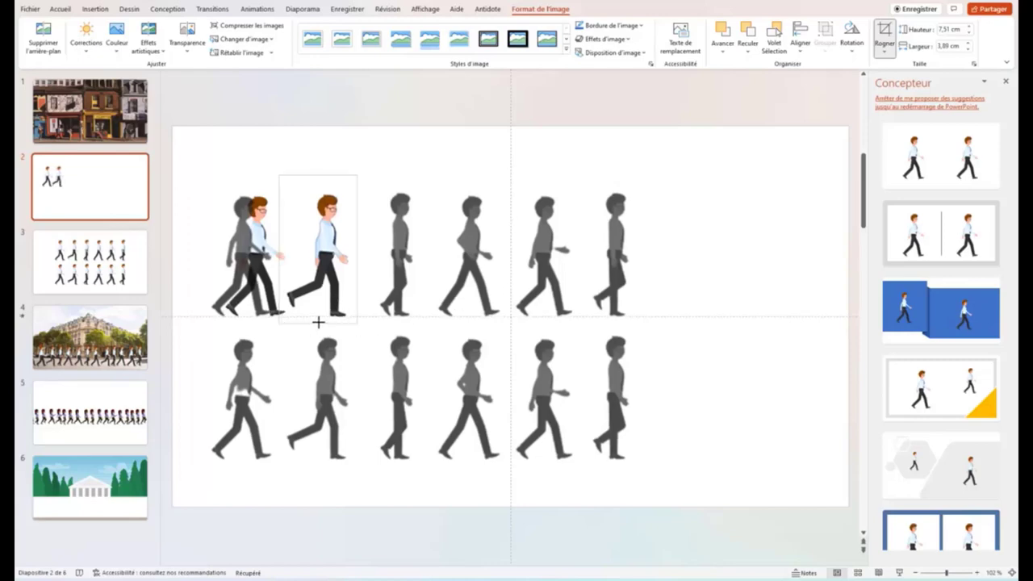
{"action": "left_click", "coordinate": [318, 319]}
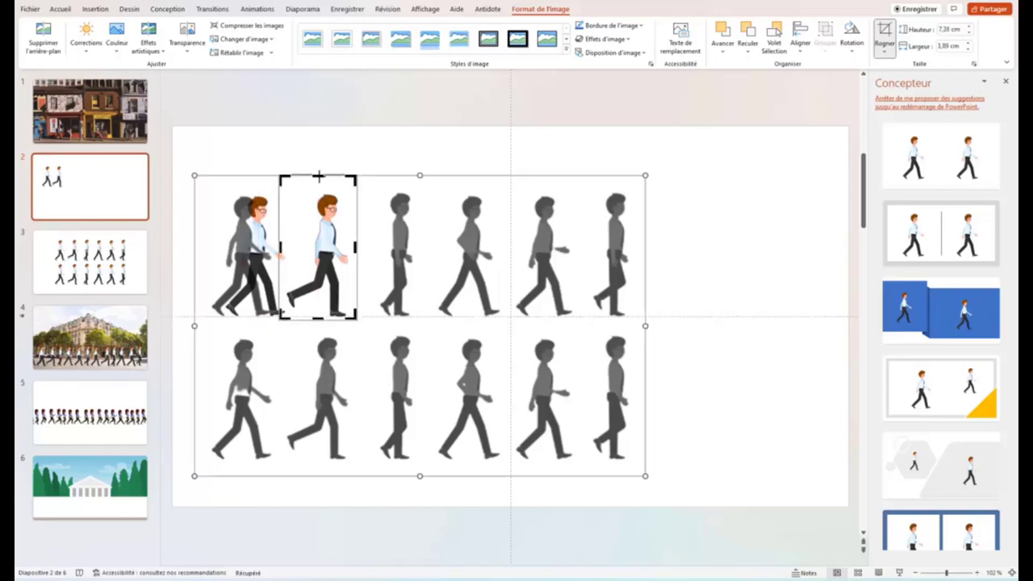
{"action": "key", "text": "Escape"}
{"action": "left_click", "coordinate": [321, 183]}
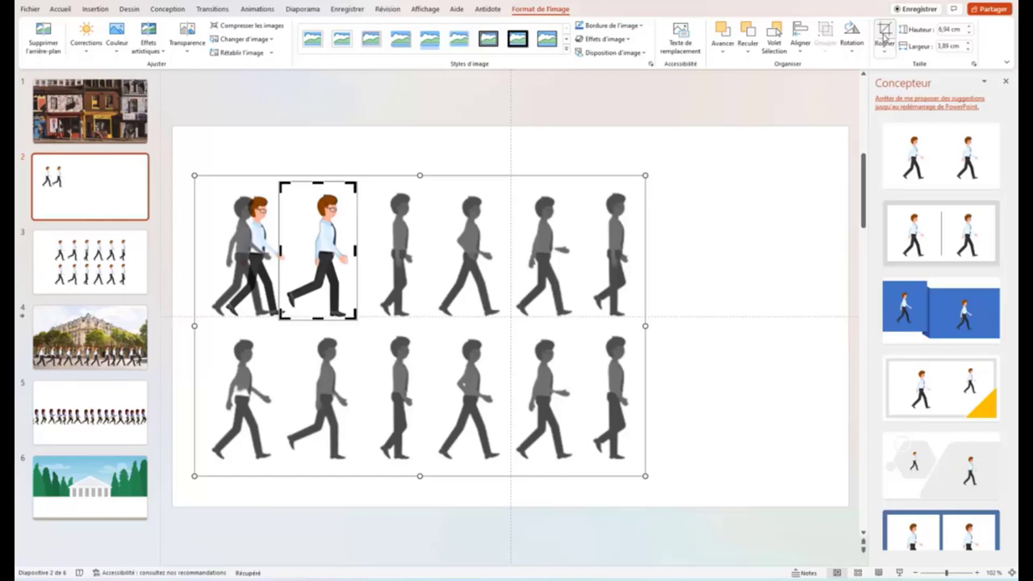
{"action": "left_click", "coordinate": [885, 41]}
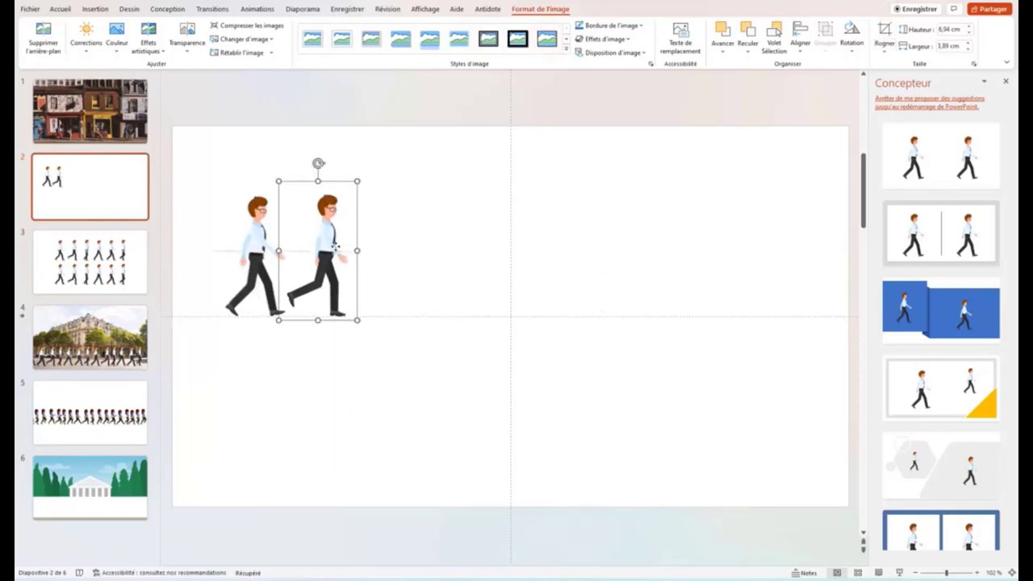
Copy the second walker to the right and crop the copy to the third walk pose
{"action": "left_click_drag", "start_coordinate": [336, 247], "coordinate": [398, 250]}
{"action": "left_click", "coordinate": [425, 270]}
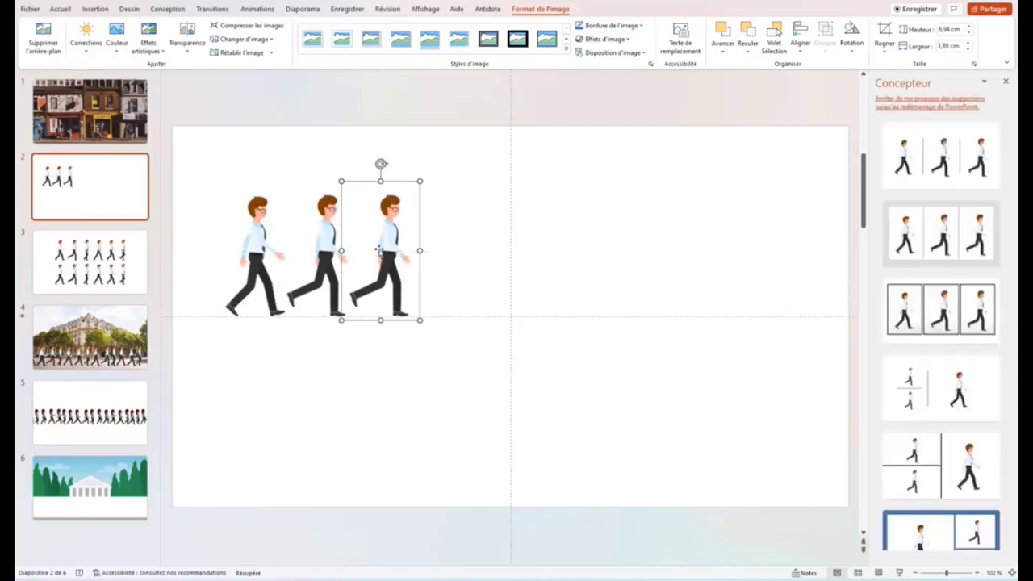
{"action": "left_click", "coordinate": [885, 31]}
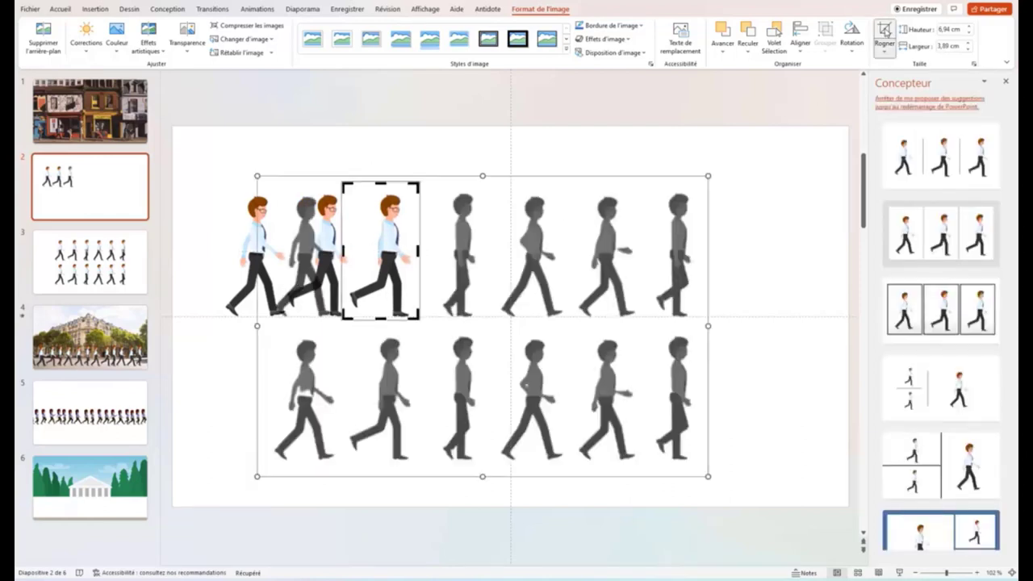
{"action": "left_click_drag", "start_coordinate": [614, 278], "coordinate": [537, 274]}
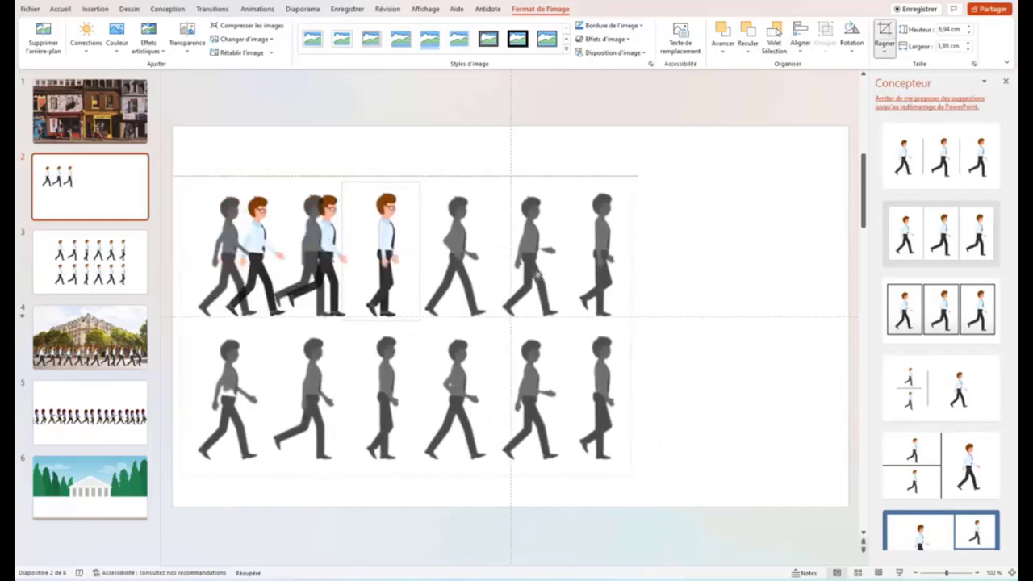
{"action": "left_click_drag", "start_coordinate": [538, 275], "coordinate": [535, 275]}
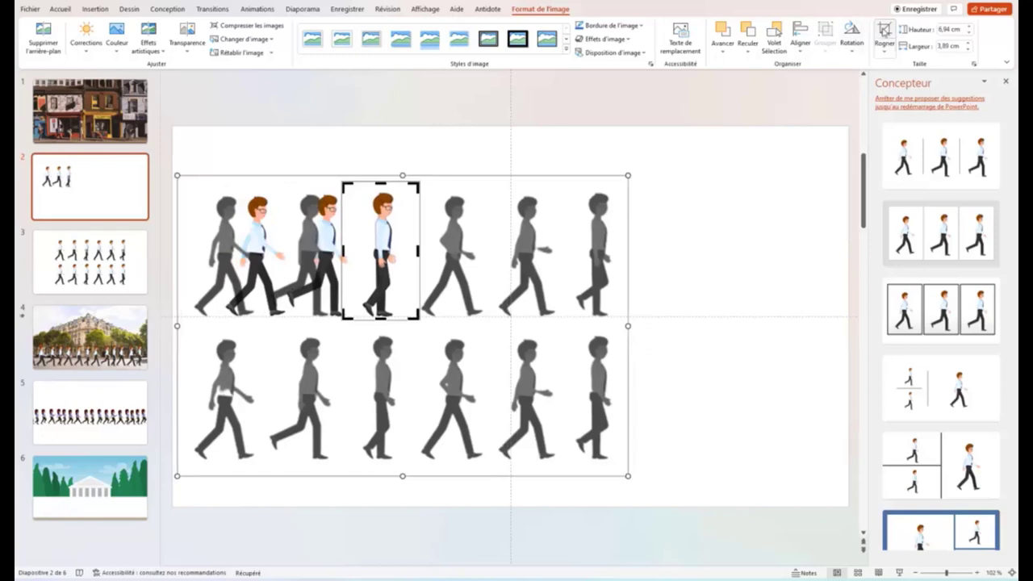
{"action": "left_click", "coordinate": [884, 31]}
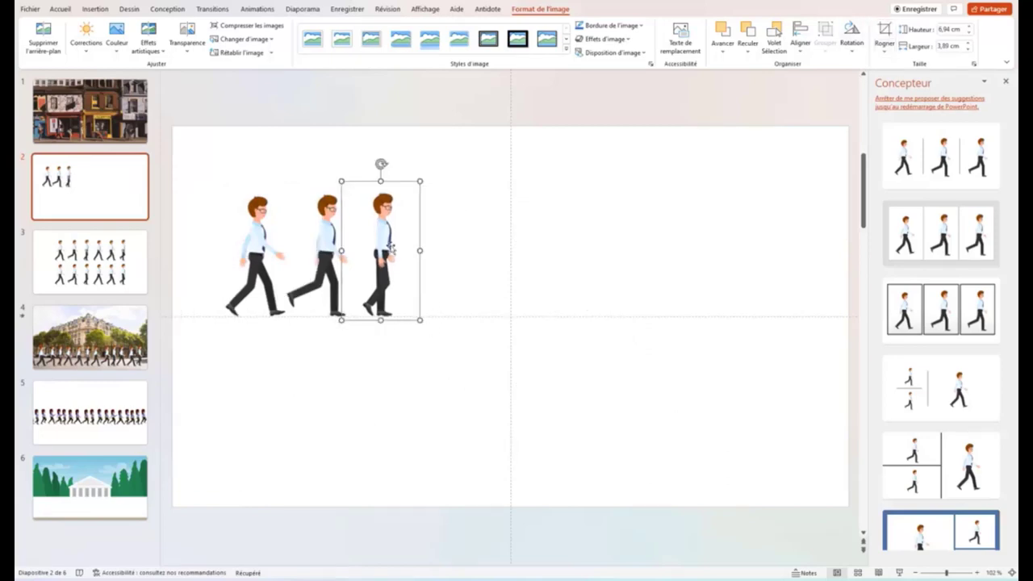
{"action": "left_click_drag", "start_coordinate": [391, 249], "coordinate": [435, 251]}
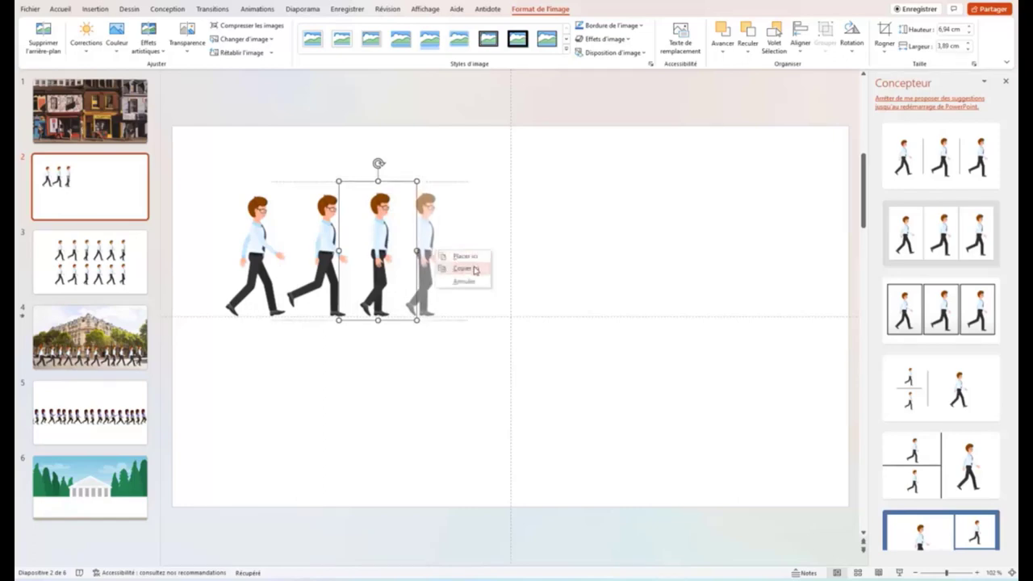
Drop a copy as a fourth walker and crop it one frame over to the next pose
{"action": "left_click", "coordinate": [464, 269]}
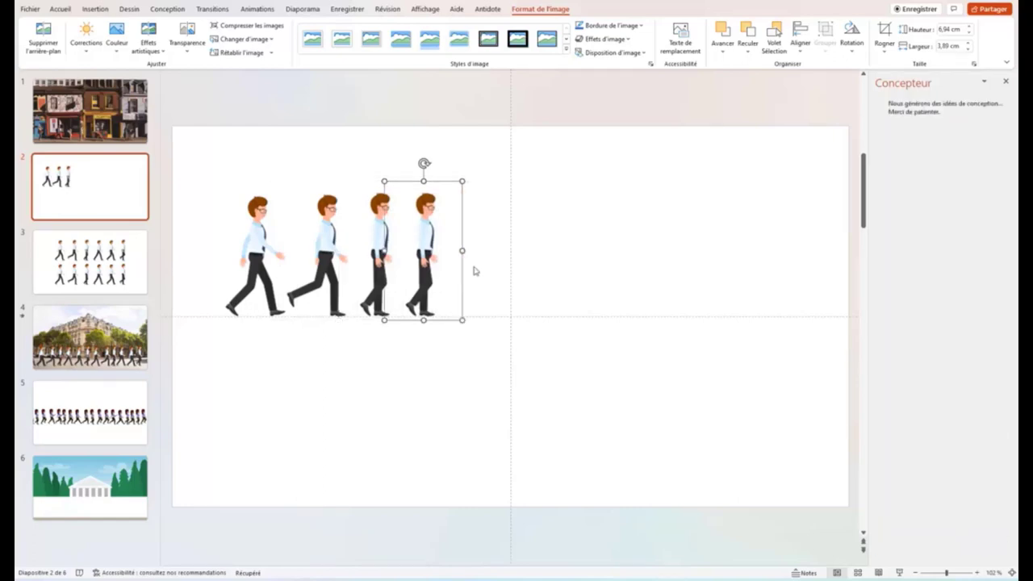
{"action": "left_click", "coordinate": [885, 34]}
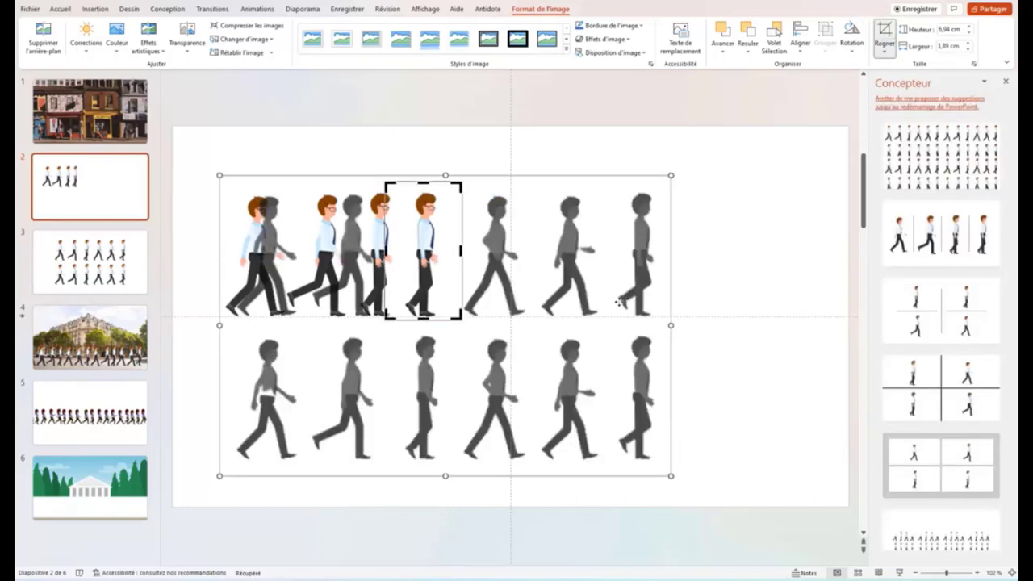
{"action": "left_click_drag", "start_coordinate": [619, 302], "coordinate": [546, 302]}
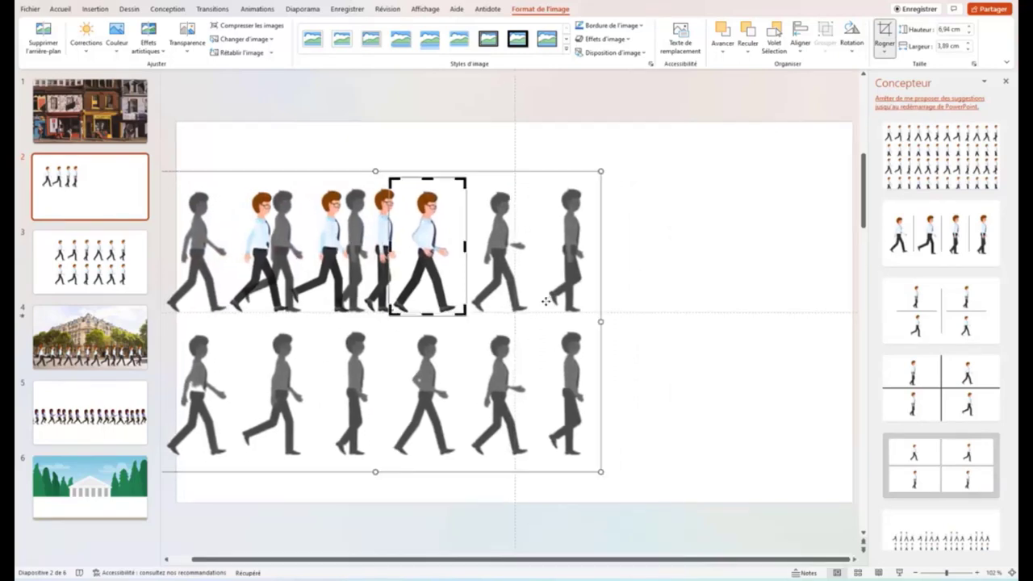
{"action": "left_click", "coordinate": [885, 34]}
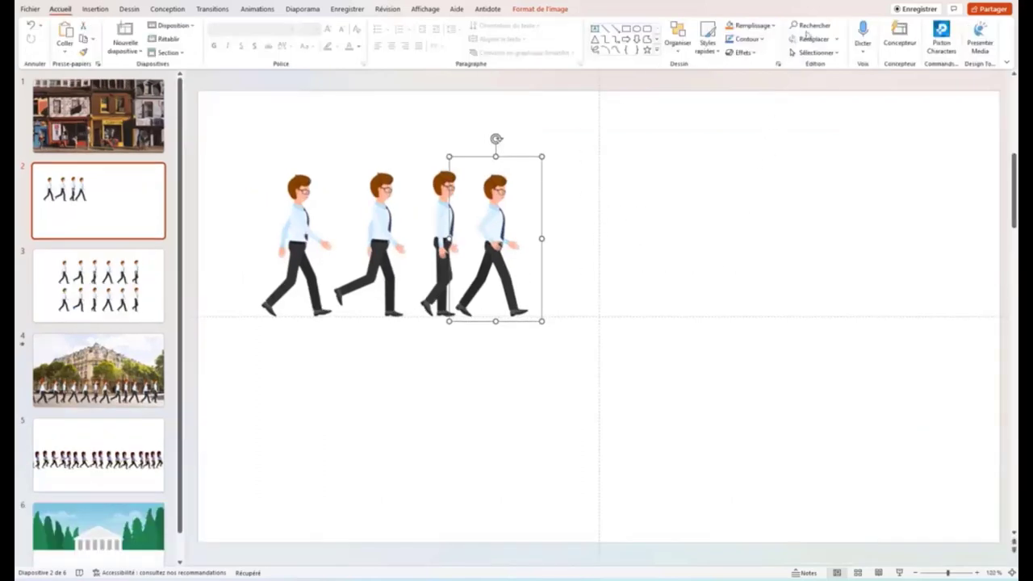
Copy the walker further right as a fifth walker, cropped to the following pose
{"action": "left_click", "coordinate": [513, 241]}
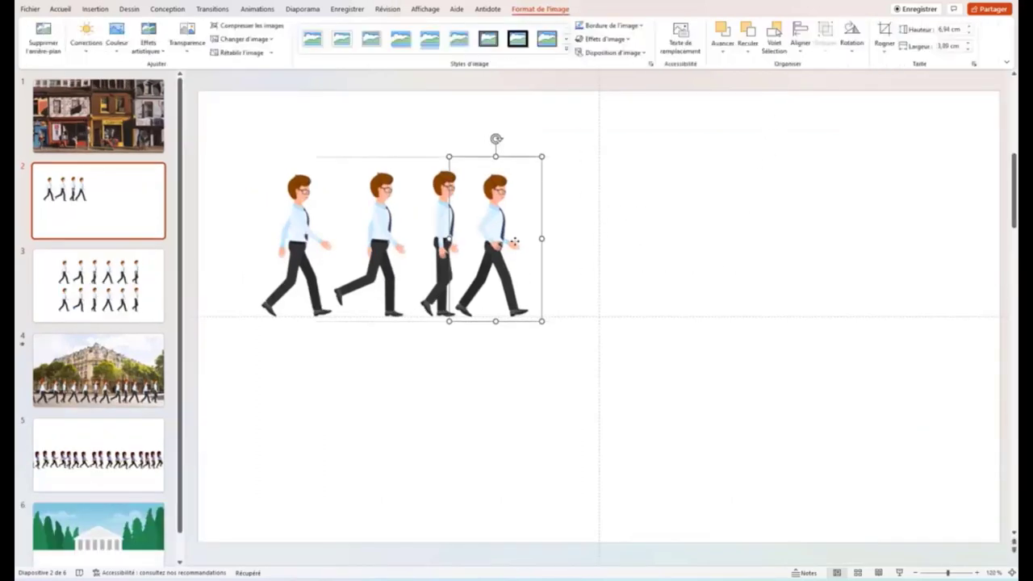
{"action": "left_click_drag", "start_coordinate": [514, 241], "coordinate": [588, 240]}
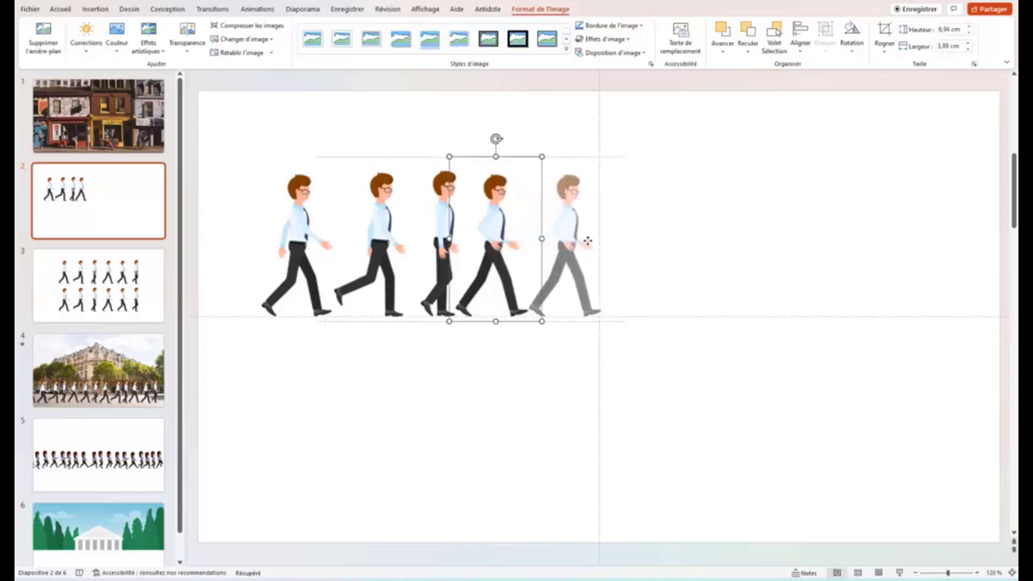
{"action": "left_click", "coordinate": [617, 259]}
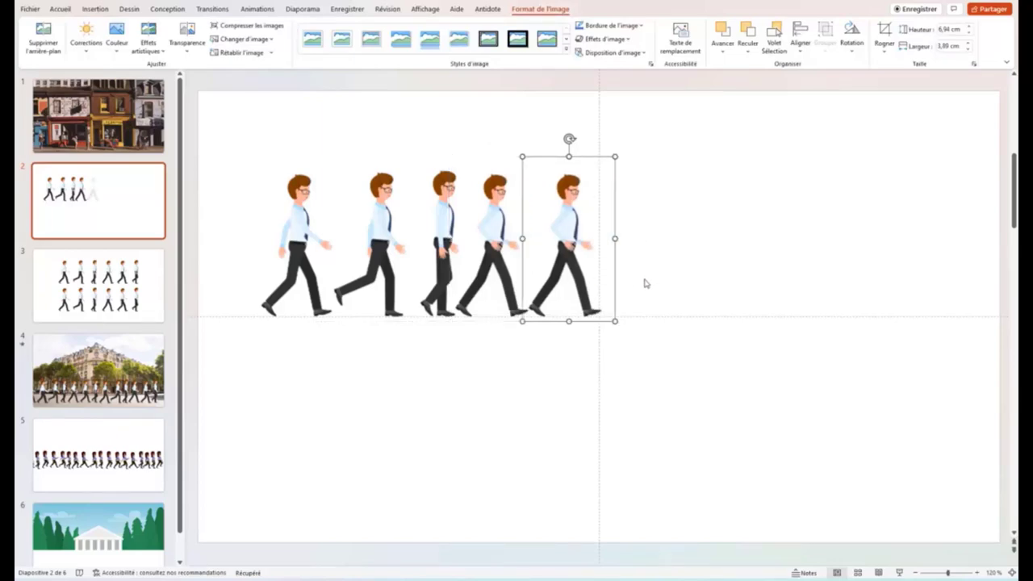
{"action": "left_click", "coordinate": [884, 33]}
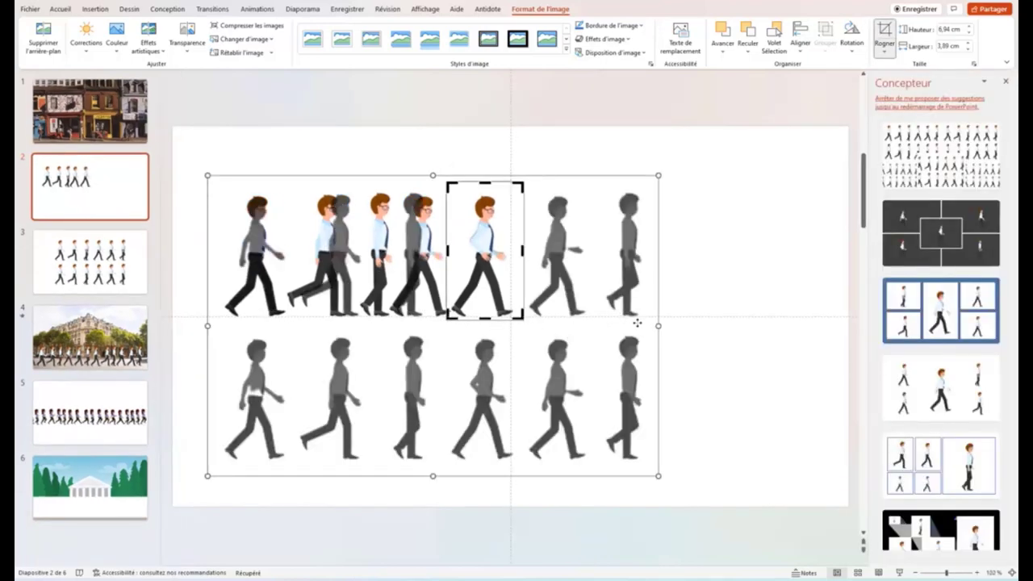
{"action": "left_click_drag", "start_coordinate": [637, 323], "coordinate": [564, 321]}
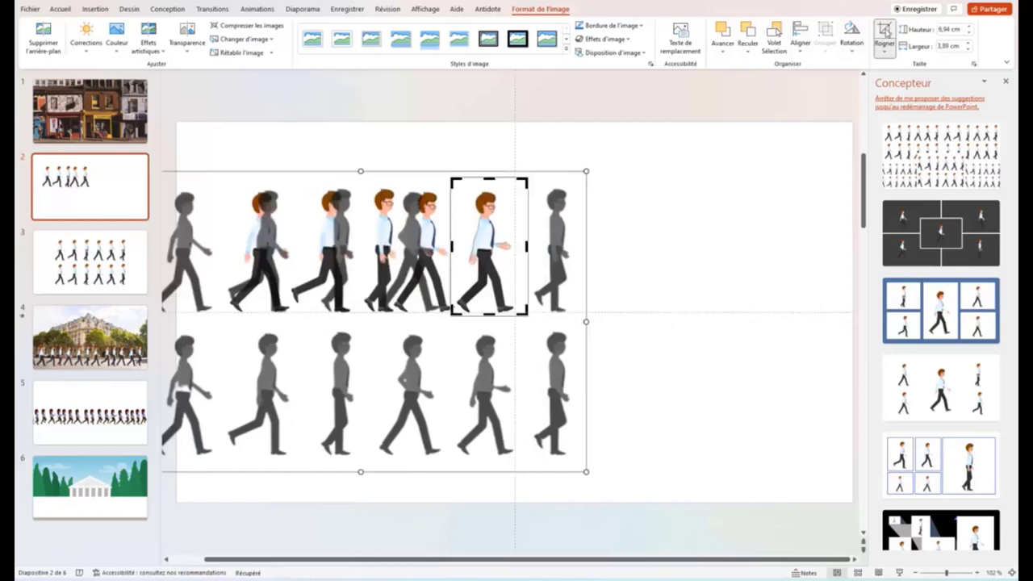
{"action": "left_click", "coordinate": [774, 210]}
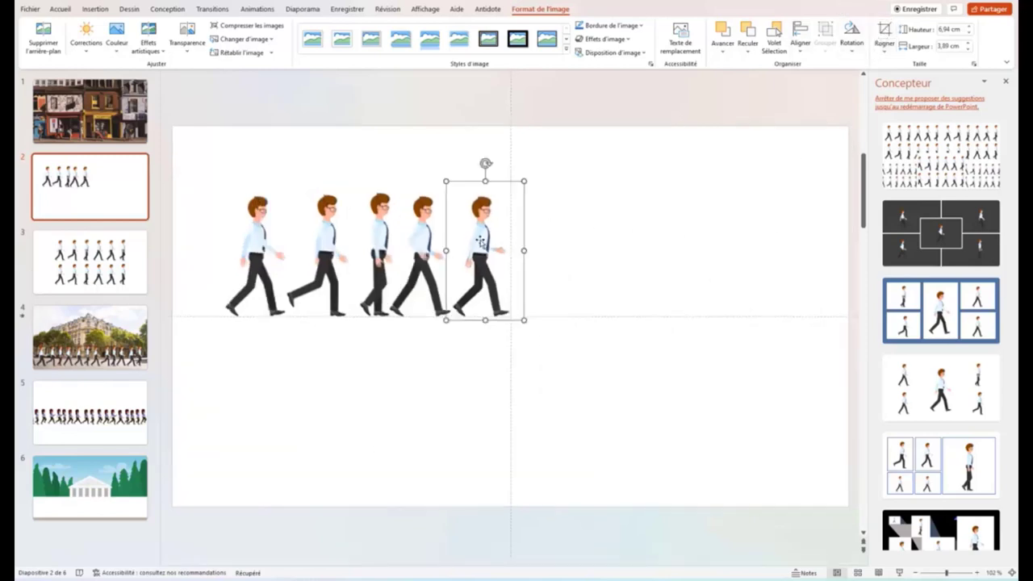
Copy the fifth walker to its right as a sixth walker cropped to the next pose
{"action": "left_click_drag", "start_coordinate": [482, 246], "coordinate": [539, 247]}
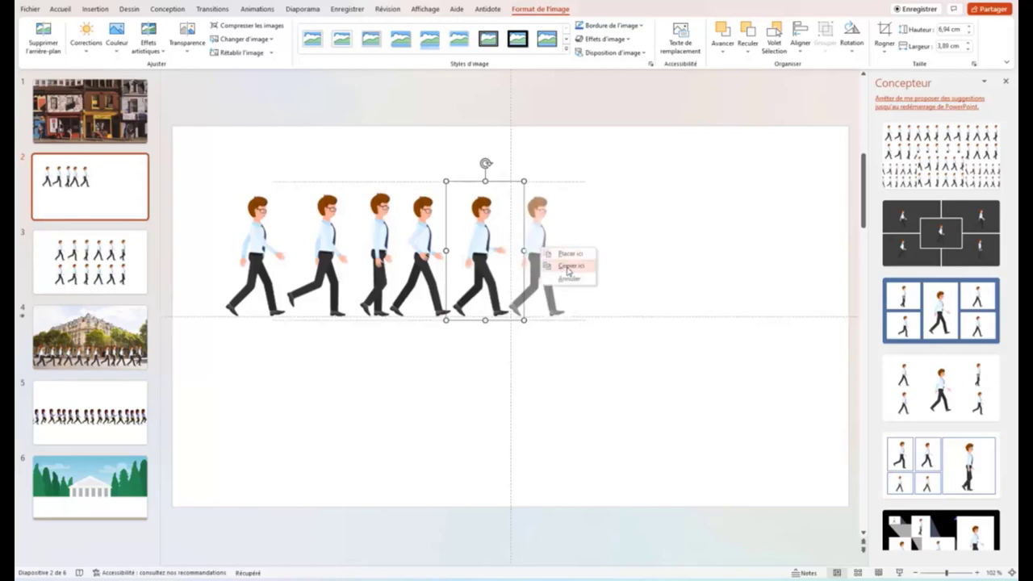
{"action": "left_click_drag", "start_coordinate": [539, 246], "coordinate": [540, 246]}
{"action": "left_click", "coordinate": [885, 34]}
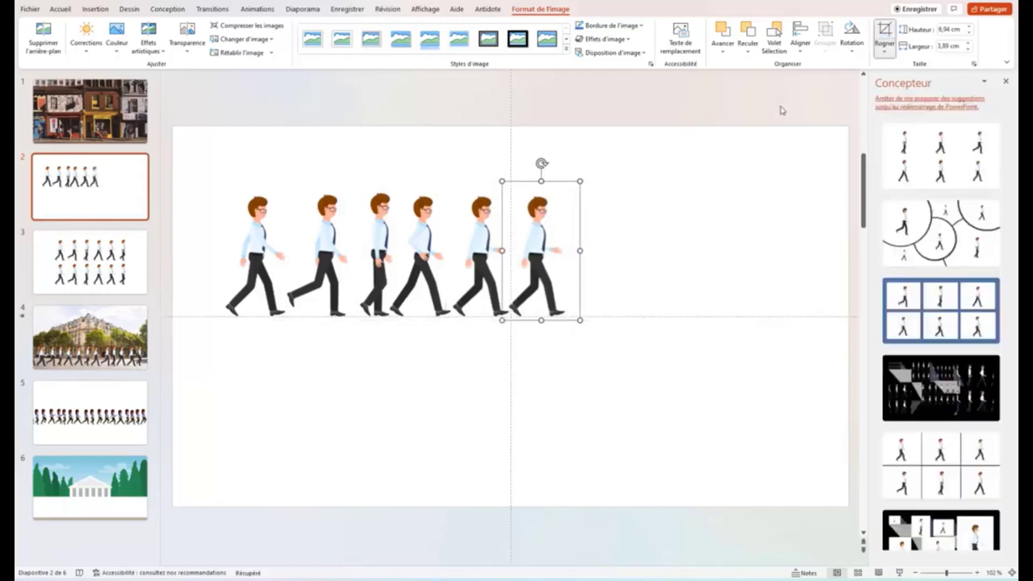
{"action": "left_click_drag", "start_coordinate": [601, 286], "coordinate": [535, 286]}
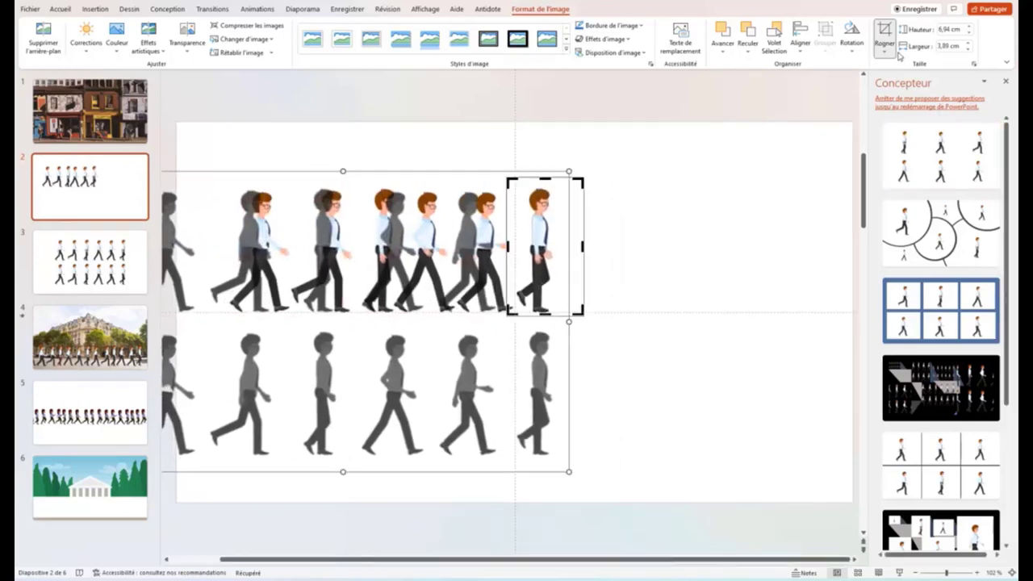
{"action": "key", "text": "Escape"}
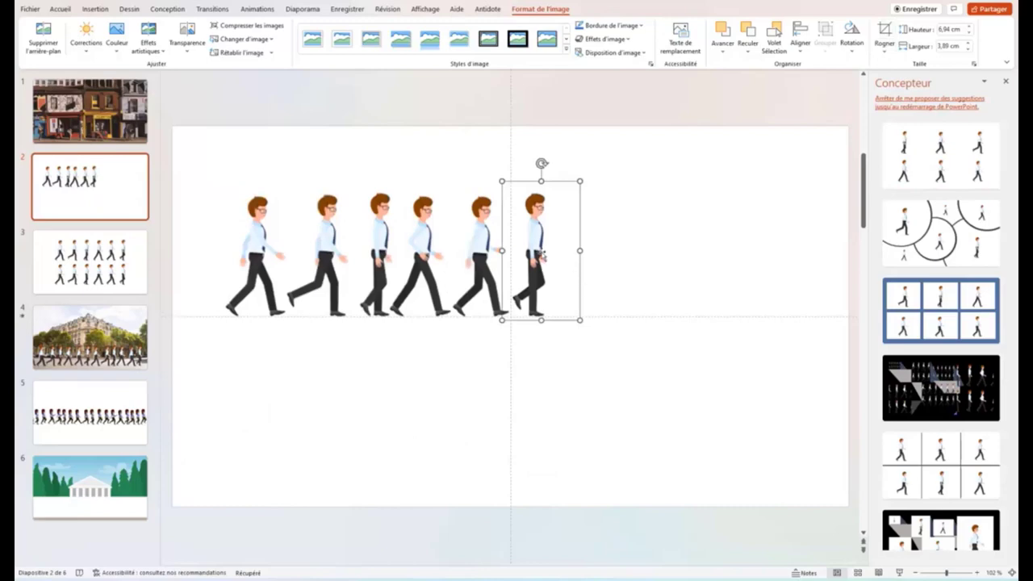
Add a seventh walker beside the sixth, cropped to the following pose, then deselect
{"action": "left_click_drag", "start_coordinate": [544, 255], "coordinate": [590, 254]}
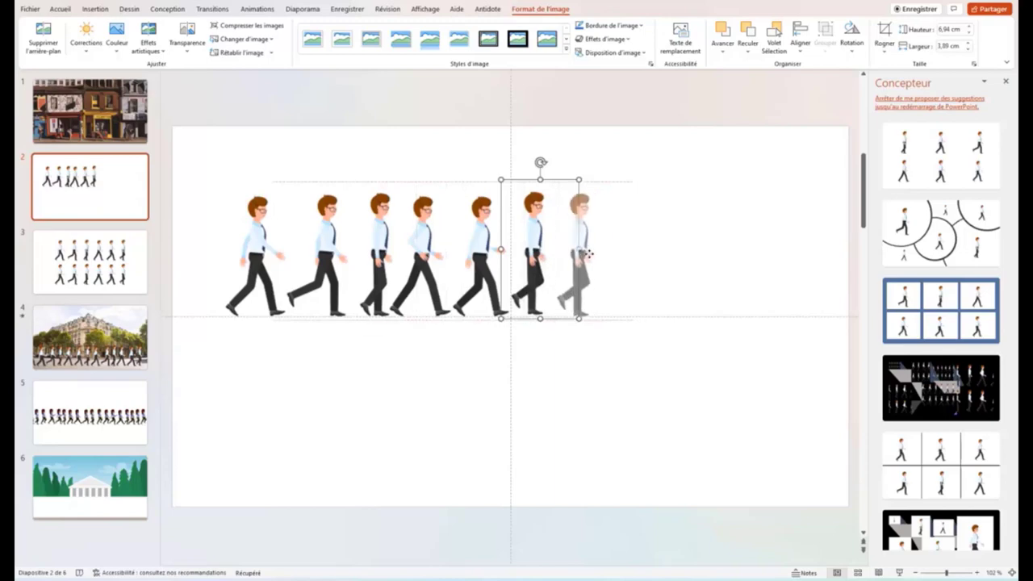
{"action": "left_click_drag", "start_coordinate": [590, 255], "coordinate": [591, 256]}
{"action": "left_click", "coordinate": [615, 272]}
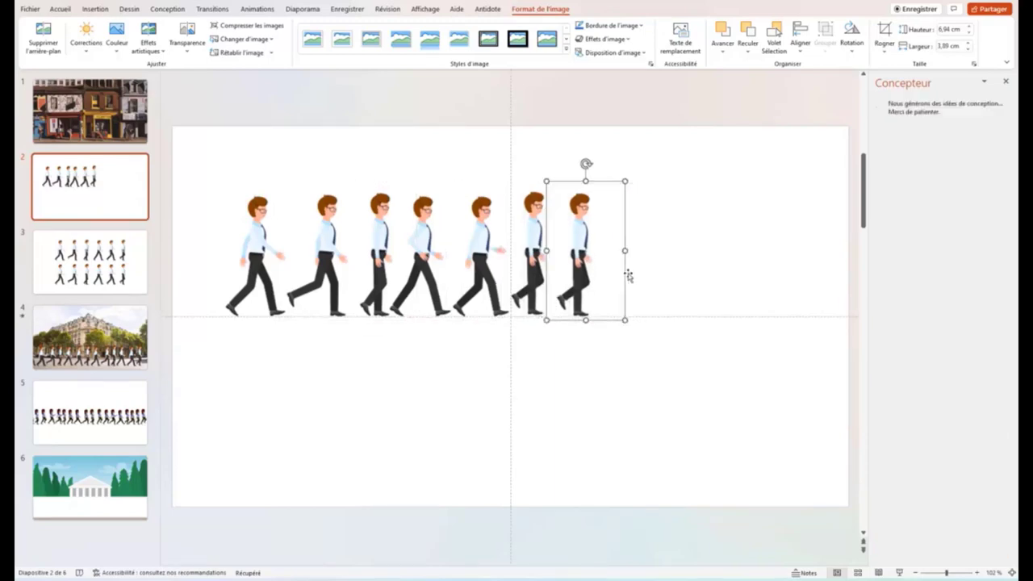
{"action": "left_click", "coordinate": [884, 34]}
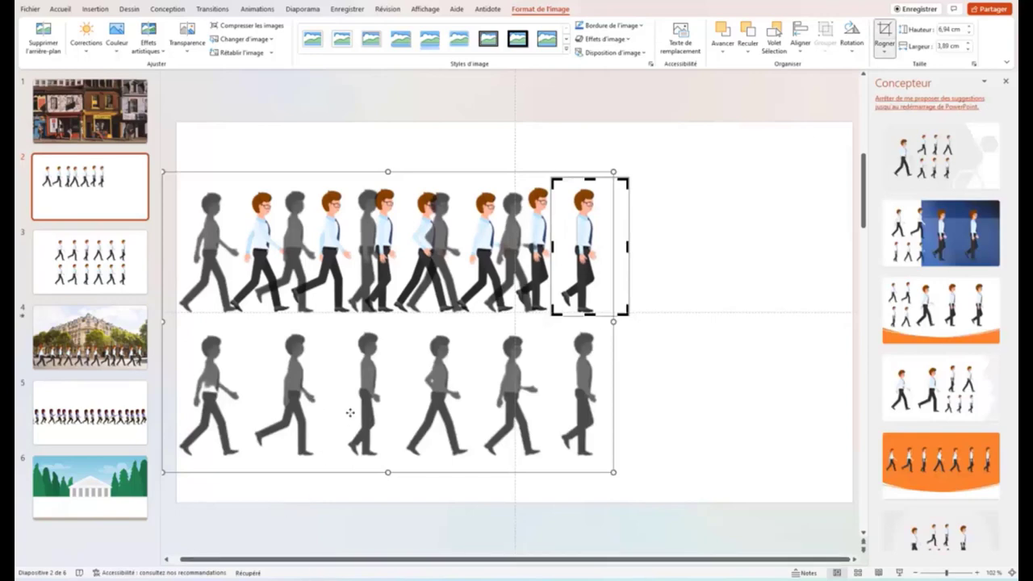
{"action": "mouse_move", "coordinate": [350, 412]}
{"action": "left_mouse_down"}
{"action": "mouse_move", "coordinate": [748, 292]}
{"action": "mouse_move", "coordinate": [719, 273]}
{"action": "left_mouse_up"}
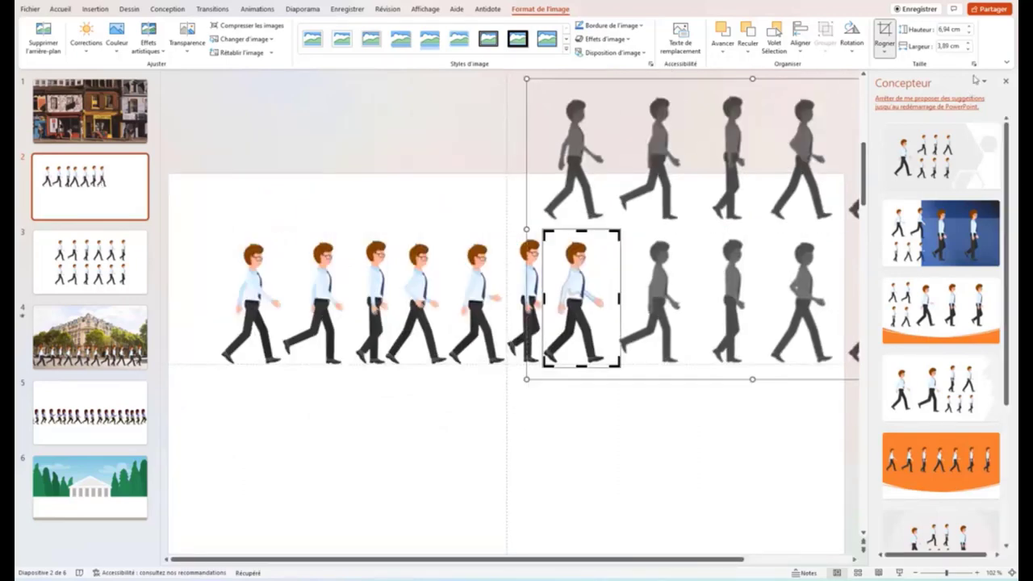
{"action": "left_click", "coordinate": [884, 34]}
{"action": "left_click", "coordinate": [357, 435]}
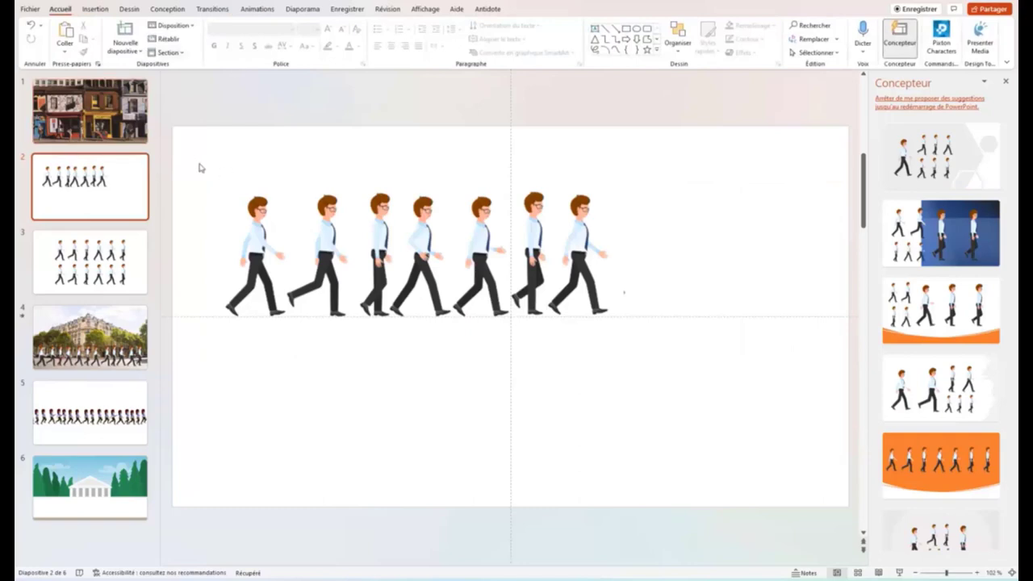
Select all seven walkers and shift the row slightly left
{"action": "left_click_drag", "start_coordinate": [200, 167], "coordinate": [707, 386]}
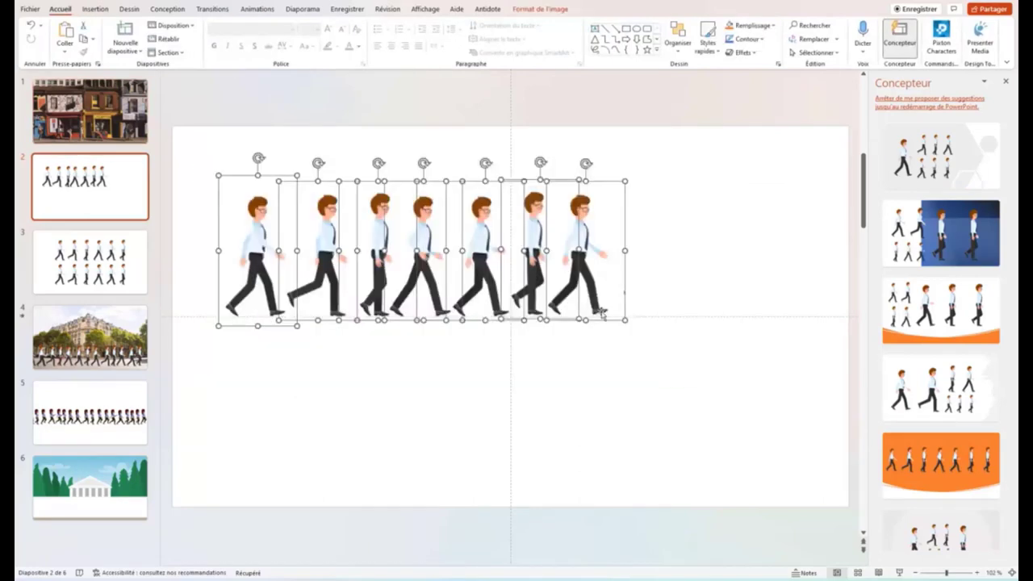
{"action": "left_click_drag", "start_coordinate": [423, 250], "coordinate": [376, 252]}
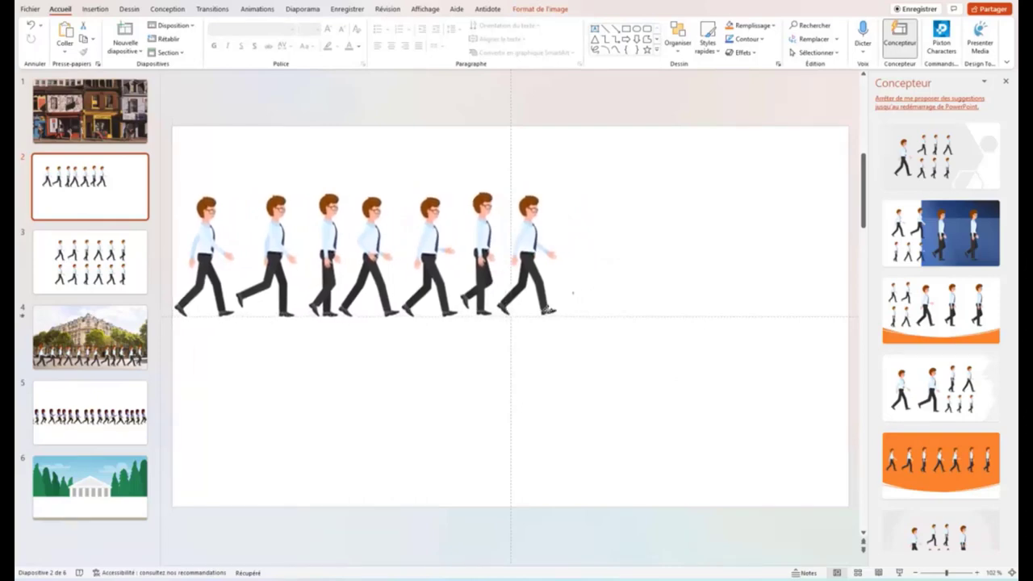
{"action": "left_click", "coordinate": [654, 387]}
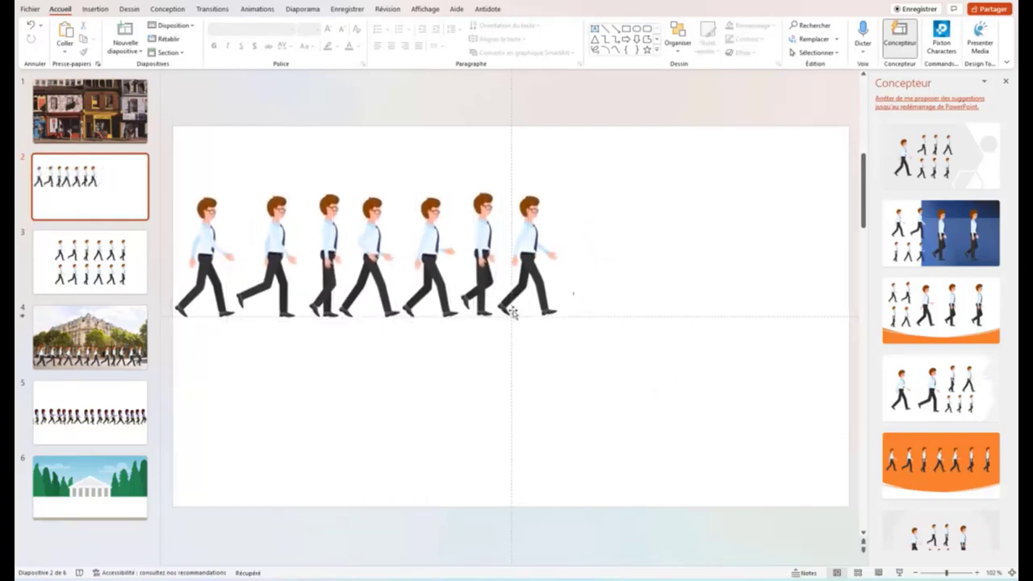
Copy the rightmost figure as an eighth walker and crop it to the next pose
{"action": "left_click", "coordinate": [530, 257]}
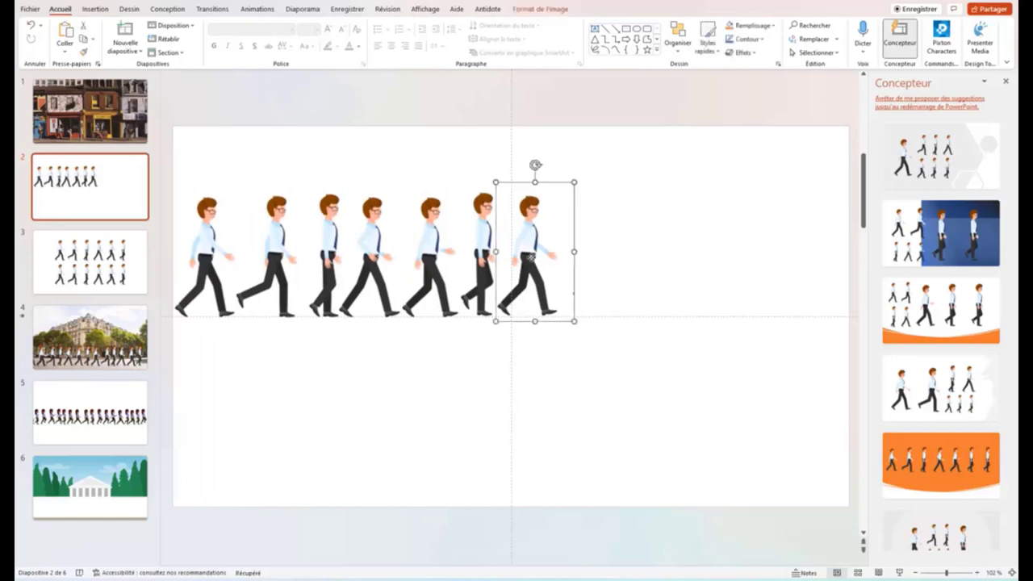
{"action": "left_click_drag", "start_coordinate": [530, 256], "coordinate": [592, 260]}
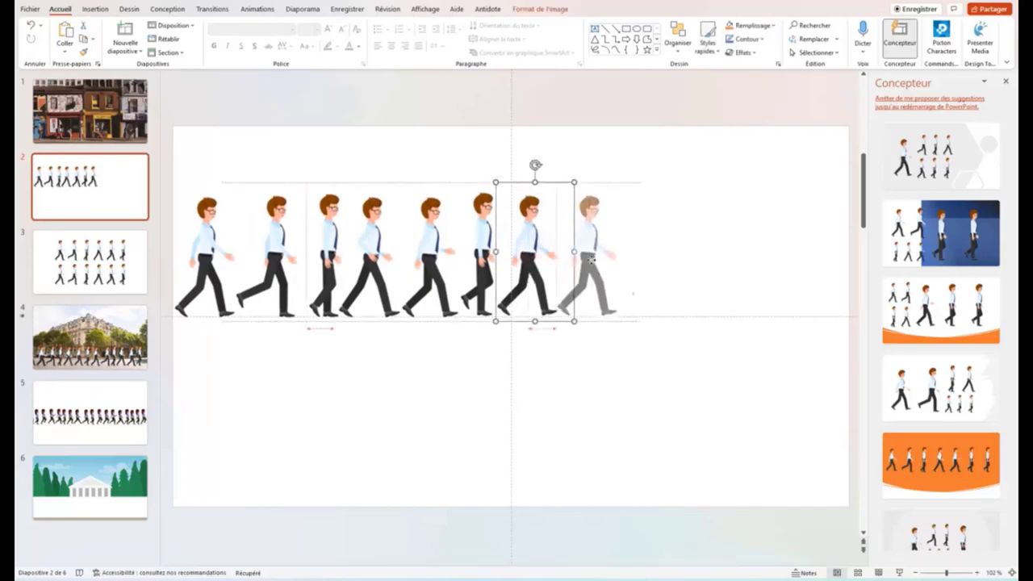
{"action": "left_click_drag", "start_coordinate": [591, 260], "coordinate": [597, 263]}
{"action": "left_click", "coordinate": [622, 278]}
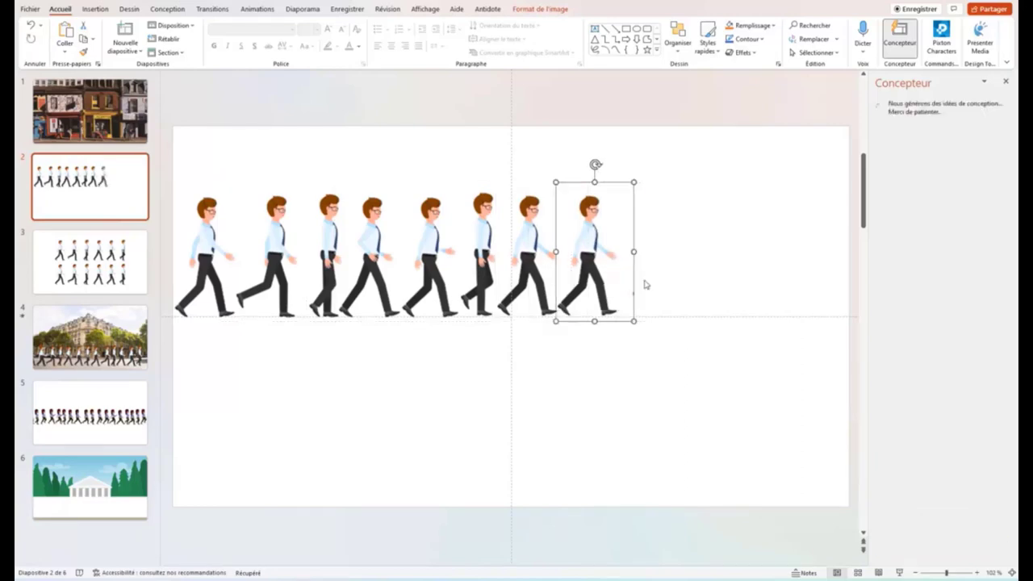
{"action": "left_click", "coordinate": [547, 8]}
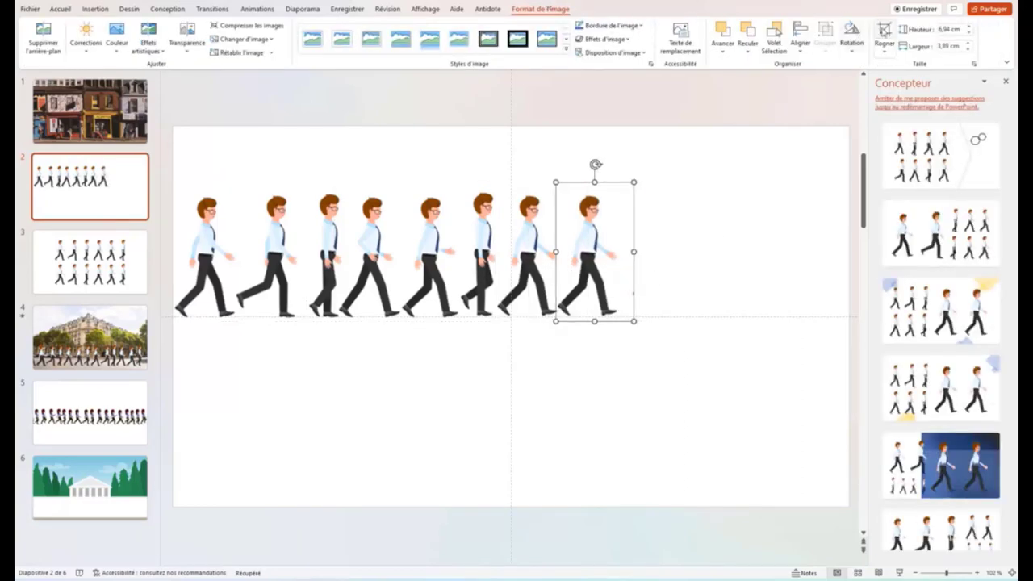
{"action": "left_click", "coordinate": [884, 34]}
{"action": "scroll", "coordinate": [708, 324], "scroll_direction": "down", "scroll_amount": 1}
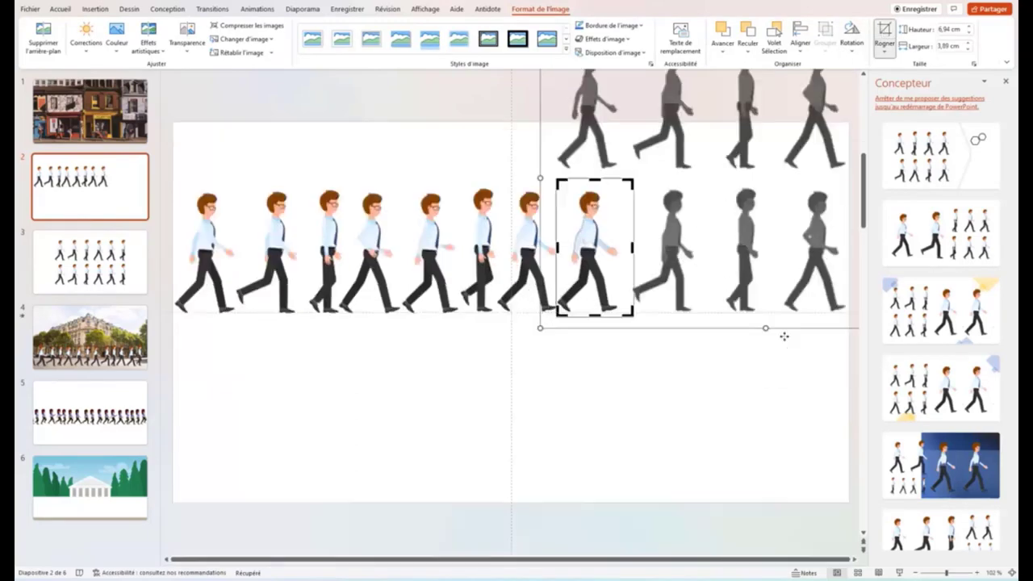
{"action": "mouse_move", "coordinate": [783, 339]}
{"action": "left_mouse_down"}
{"action": "mouse_move", "coordinate": [732, 313]}
{"action": "mouse_move", "coordinate": [717, 289]}
{"action": "left_mouse_up"}
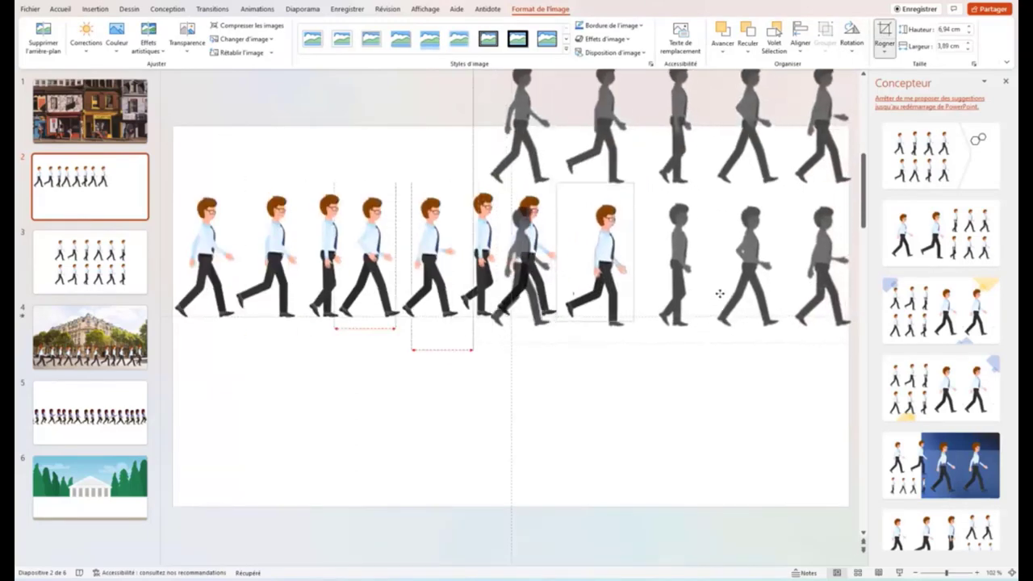
{"action": "mouse_move", "coordinate": [716, 290]}
{"action": "left_mouse_down"}
{"action": "mouse_move", "coordinate": [703, 291]}
{"action": "mouse_move", "coordinate": [714, 293]}
{"action": "left_mouse_up"}
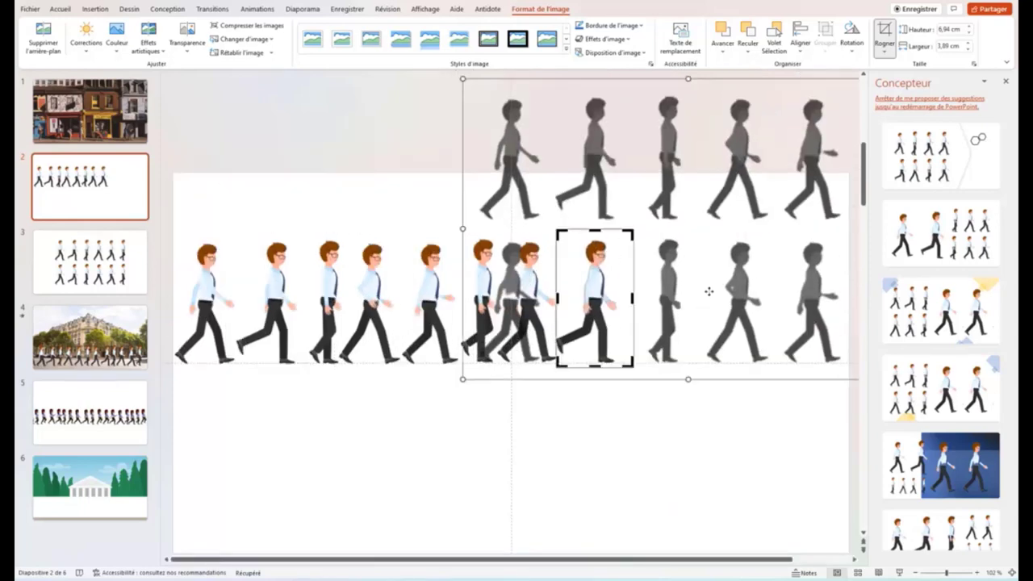
{"action": "left_click", "coordinate": [888, 42]}
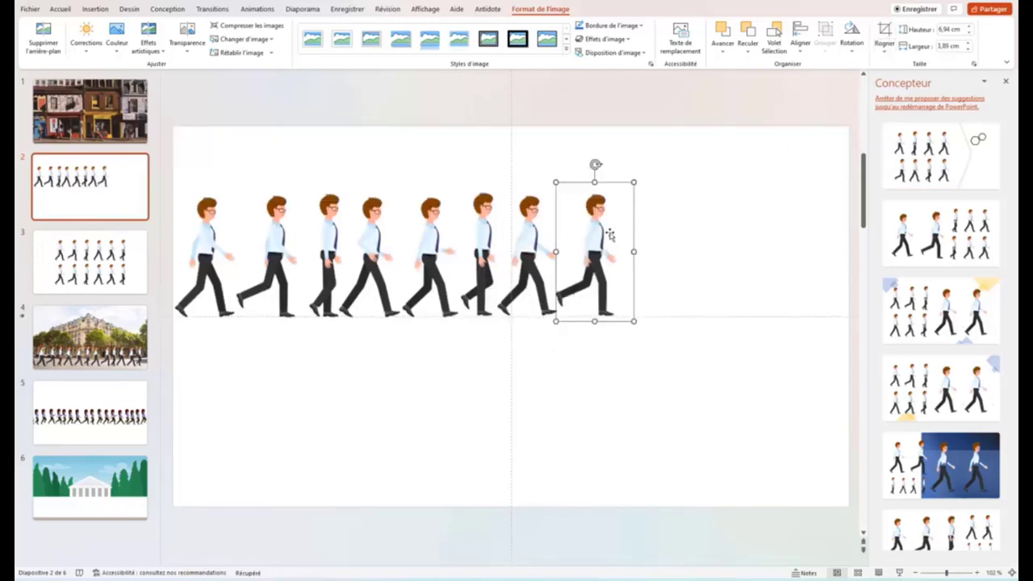
{"action": "left_click_drag", "start_coordinate": [620, 229], "coordinate": [670, 235]}
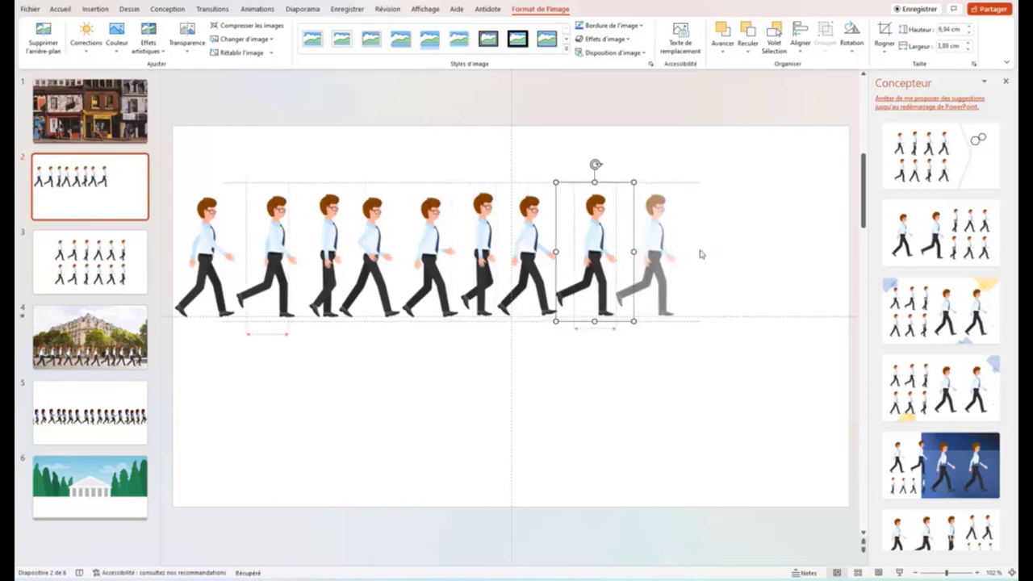
Crop the newest copy to the following stride pose
{"action": "left_click", "coordinate": [885, 33]}
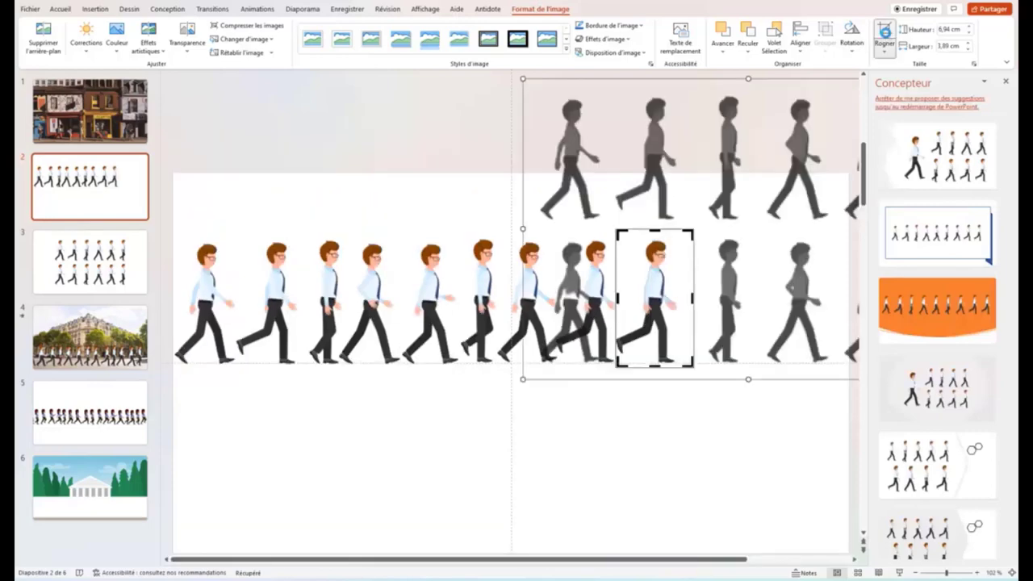
{"action": "scroll", "coordinate": [751, 317], "scroll_direction": "down", "scroll_amount": 1}
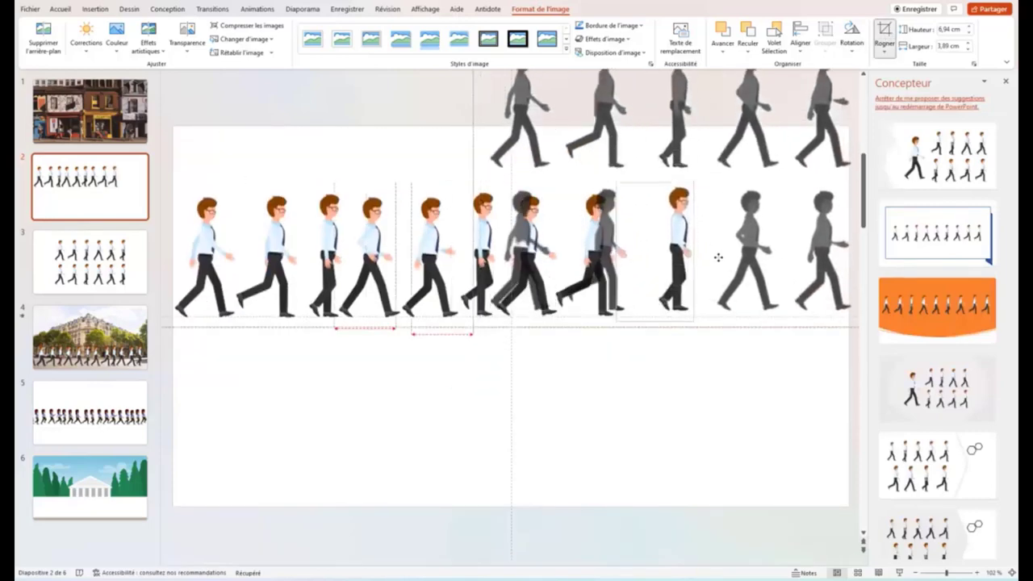
{"action": "left_click_drag", "start_coordinate": [707, 261], "coordinate": [688, 271]}
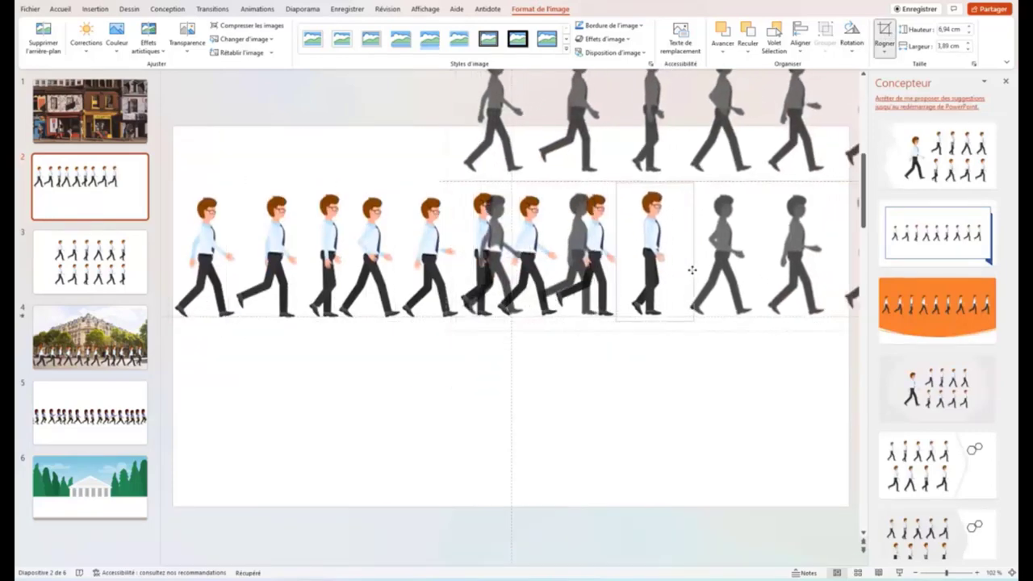
{"action": "left_click", "coordinate": [885, 32]}
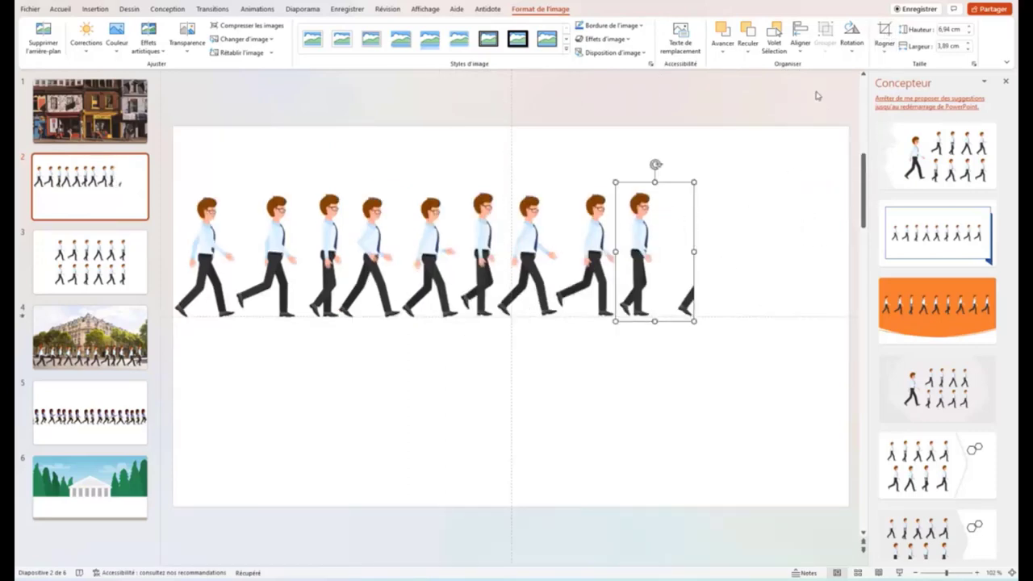
Trim the ninth walker's right edge so only one pose shows, at 6.94 × 2.84 cm
{"action": "left_click", "coordinate": [885, 30]}
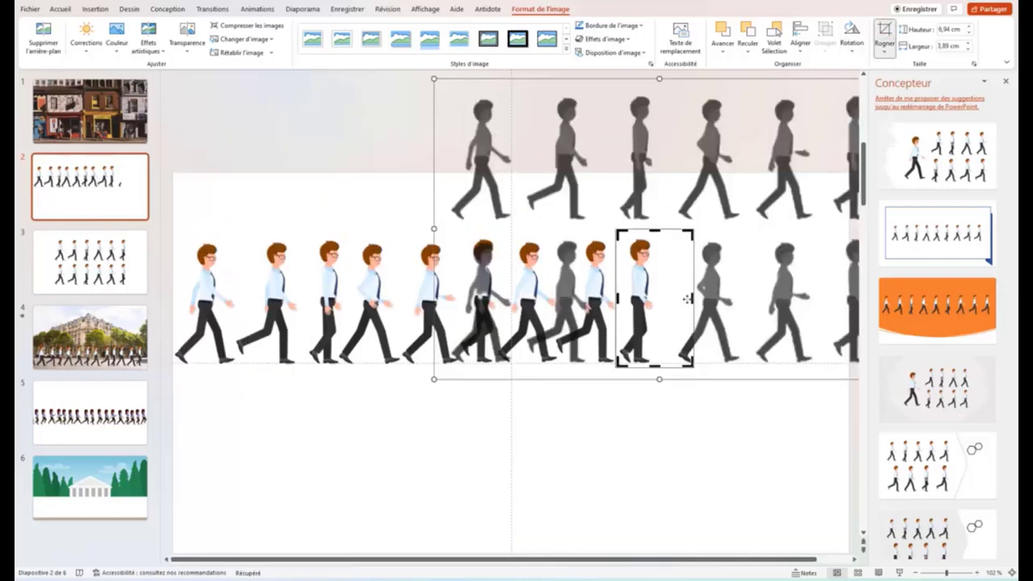
{"action": "scroll", "coordinate": [691, 298], "scroll_direction": "down", "scroll_amount": 1}
{"action": "left_click_drag", "start_coordinate": [691, 298], "coordinate": [672, 302]}
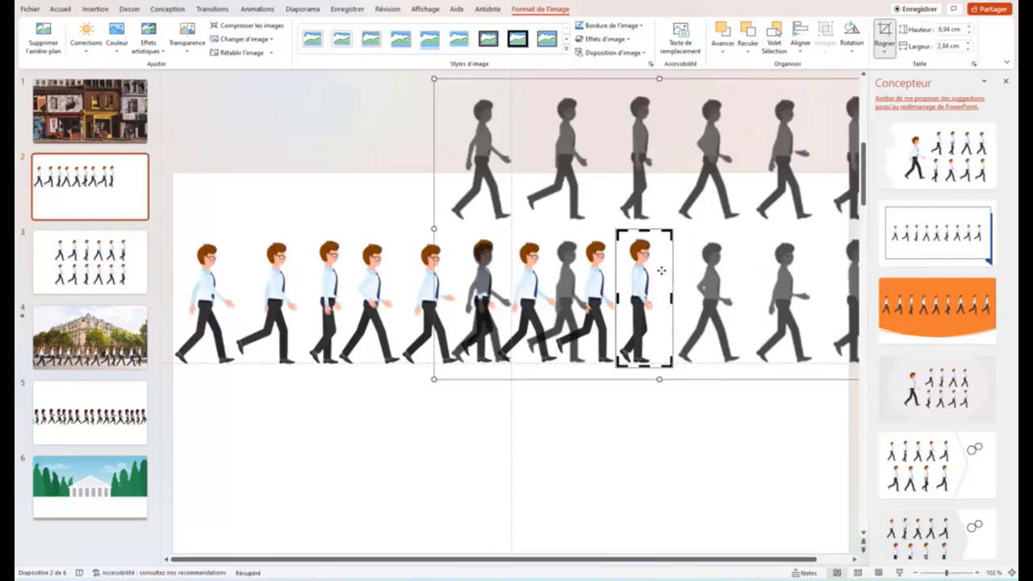
{"action": "left_click", "coordinate": [885, 37]}
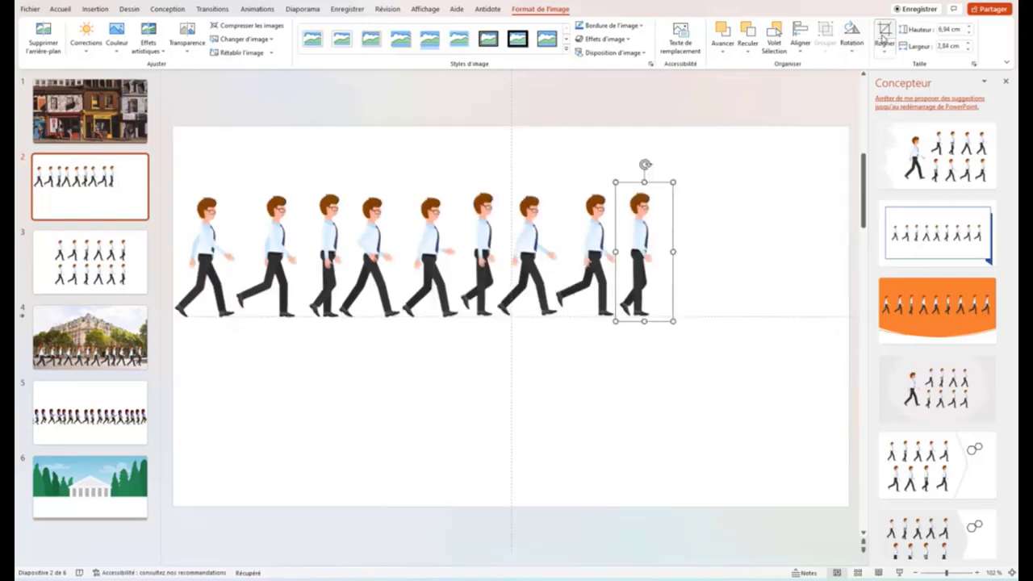
{"action": "mouse_move", "coordinate": [662, 224]}
{"action": "left_mouse_down"}
{"action": "mouse_move", "coordinate": [648, 227]}
{"action": "mouse_move", "coordinate": [685, 228]}
{"action": "left_mouse_up"}
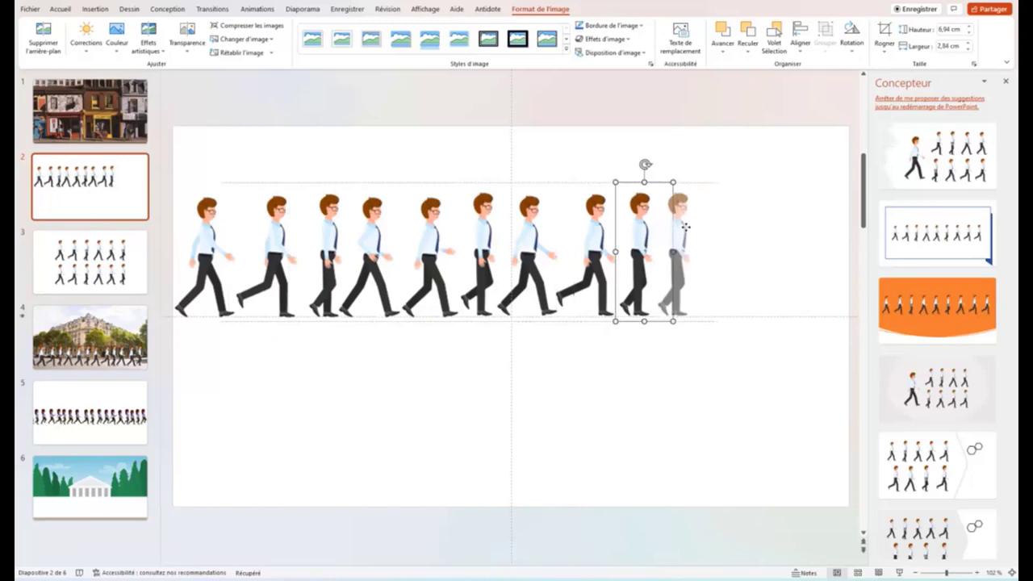
Drop a copy at the row's end as a tenth walker and crop it to the next pose
{"action": "left_click_drag", "start_coordinate": [684, 228], "coordinate": [685, 228]}
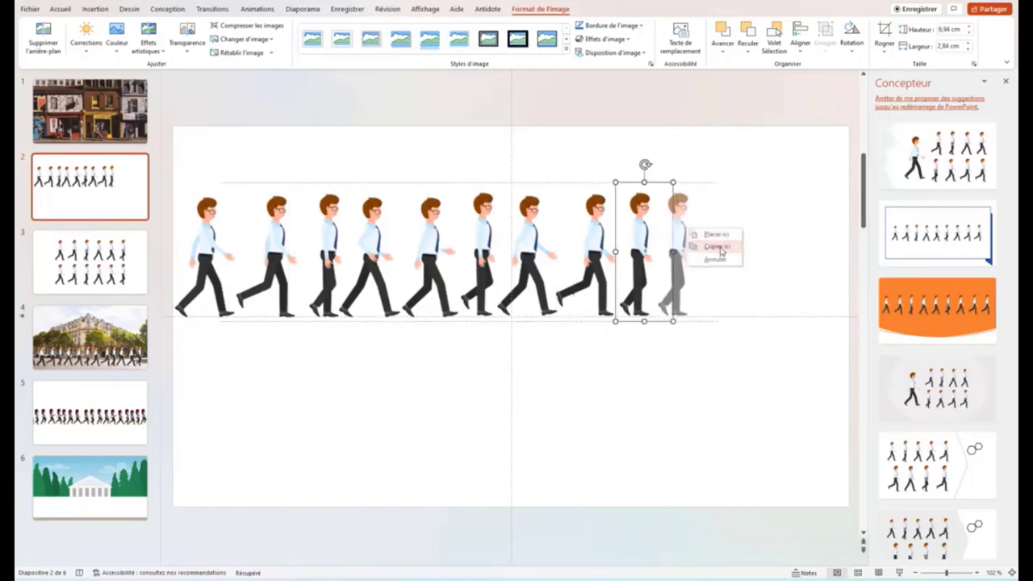
{"action": "left_click", "coordinate": [718, 247]}
{"action": "left_click", "coordinate": [885, 34]}
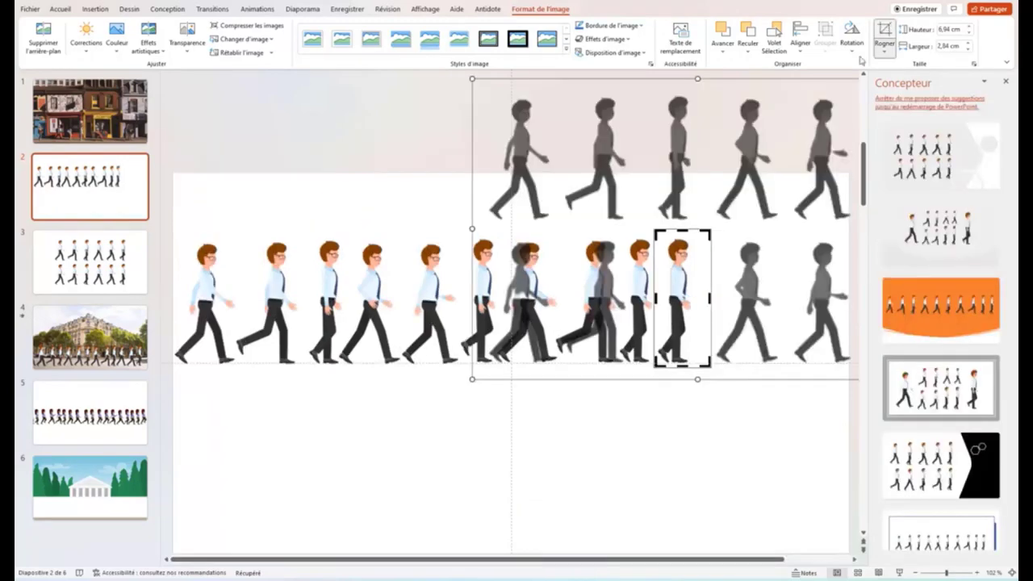
{"action": "scroll", "coordinate": [773, 344], "scroll_direction": "down", "scroll_amount": 1}
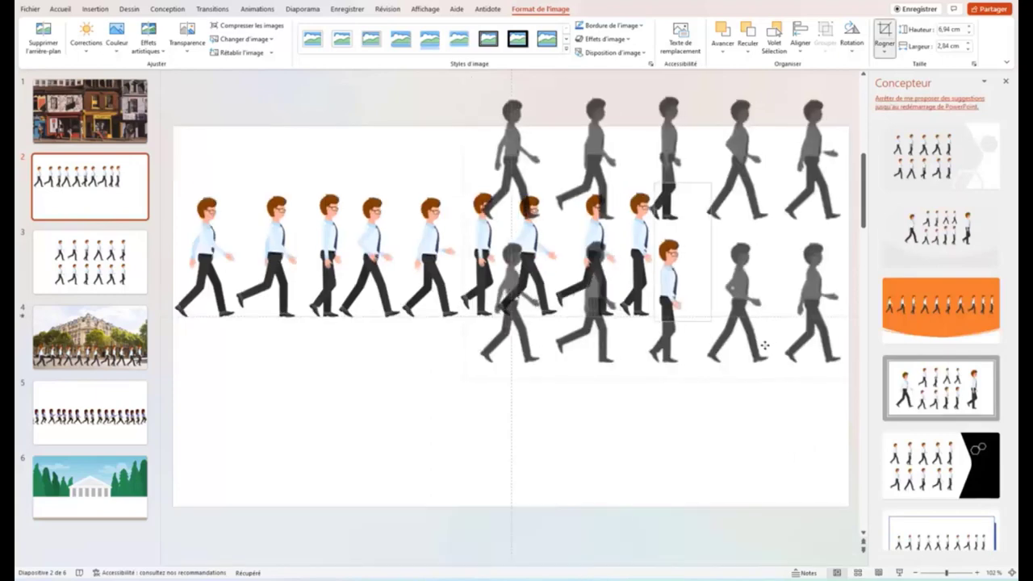
{"action": "mouse_move", "coordinate": [767, 346]}
{"action": "left_mouse_down"}
{"action": "mouse_move", "coordinate": [733, 297]}
{"action": "mouse_move", "coordinate": [718, 297]}
{"action": "left_mouse_up"}
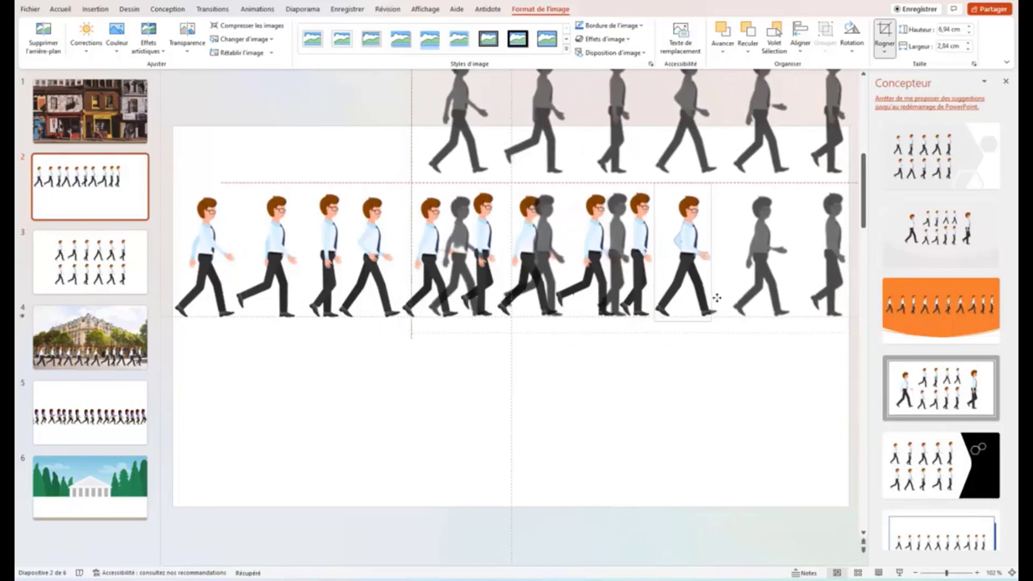
{"action": "scroll", "coordinate": [718, 298], "scroll_direction": "up", "scroll_amount": 1}
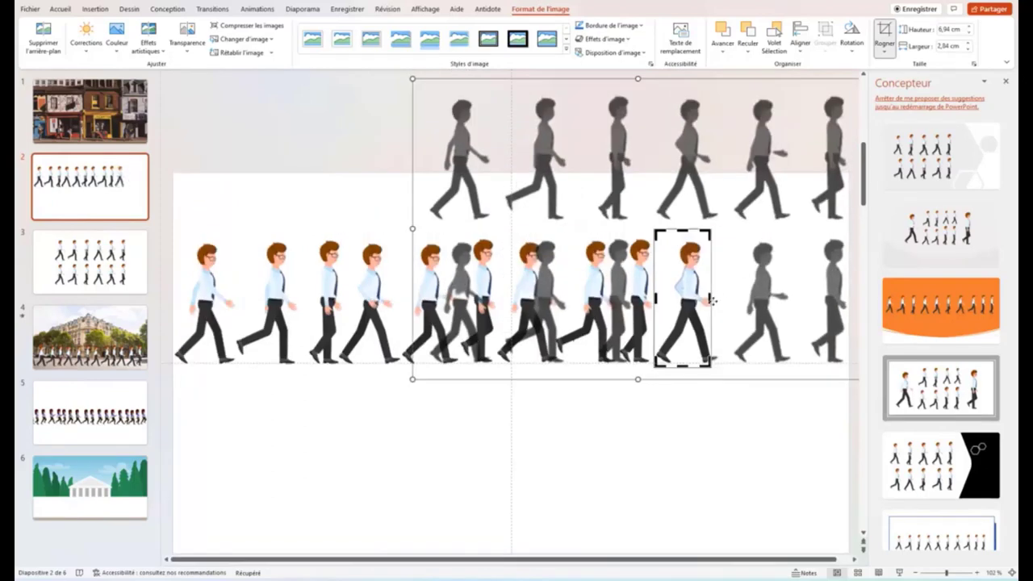
{"action": "scroll", "coordinate": [710, 299], "scroll_direction": "down", "scroll_amount": 1}
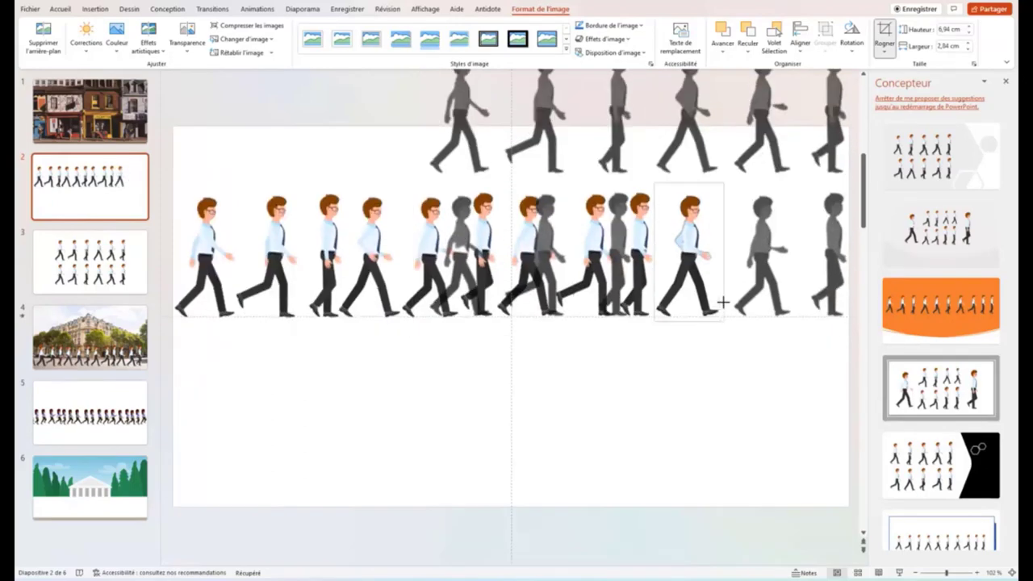
{"action": "scroll", "coordinate": [723, 302], "scroll_direction": "up", "scroll_amount": 1}
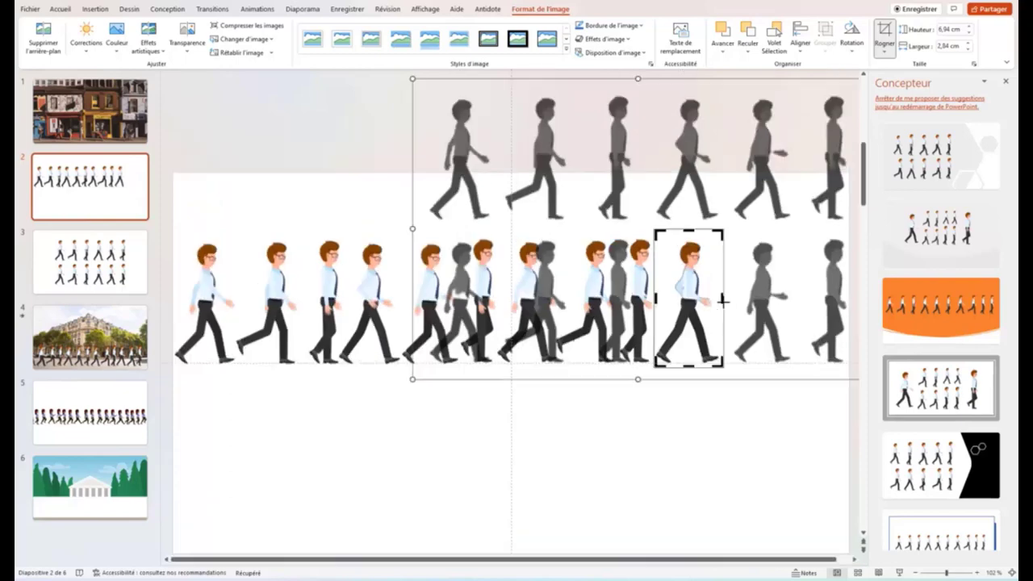
{"action": "left_click", "coordinate": [884, 34]}
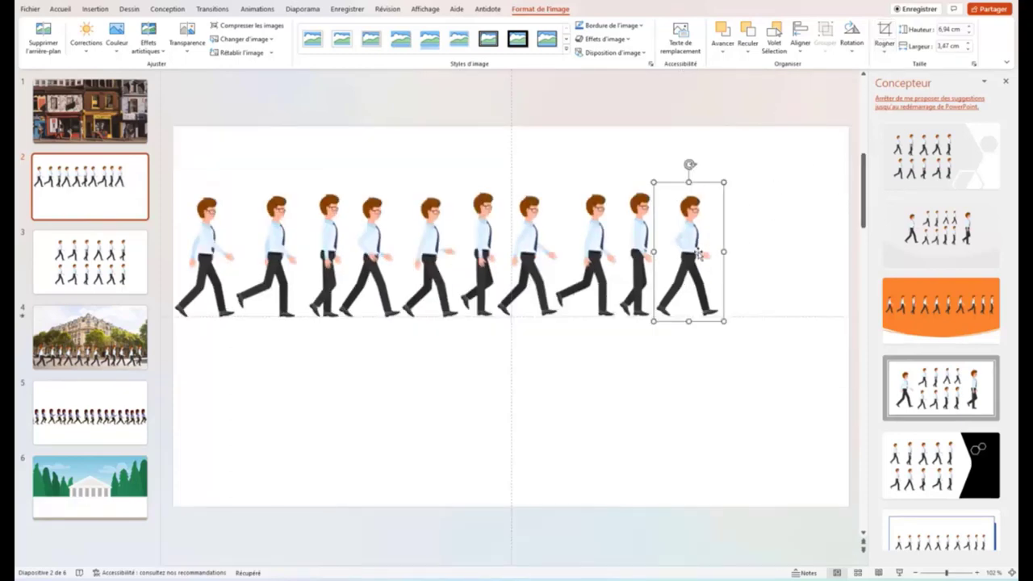
{"action": "left_click_drag", "start_coordinate": [699, 255], "coordinate": [756, 250]}
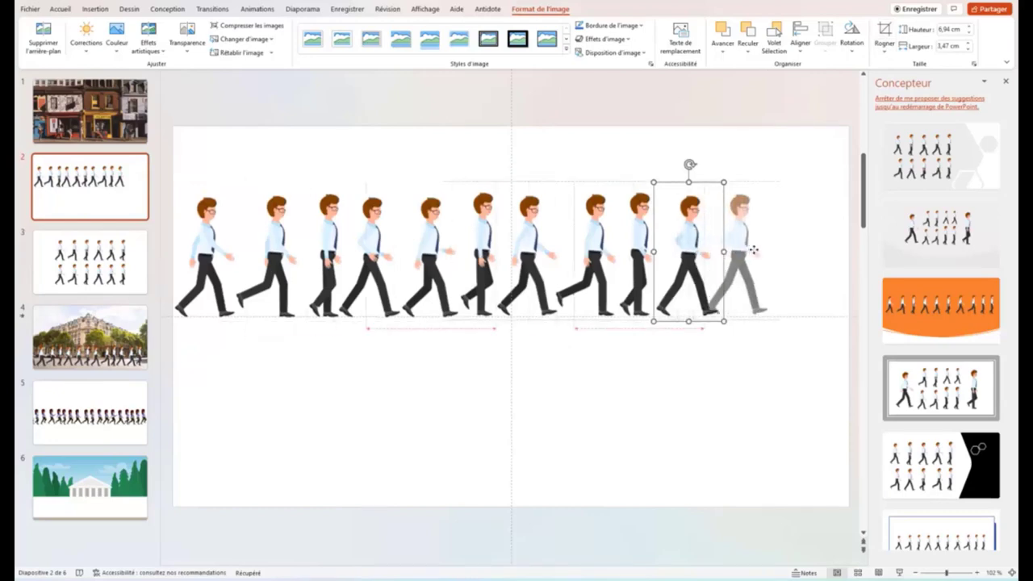
Copy the last figure past the row's end as an eleventh walker, cropped to the next pose
{"action": "left_click_drag", "start_coordinate": [759, 251], "coordinate": [763, 255]}
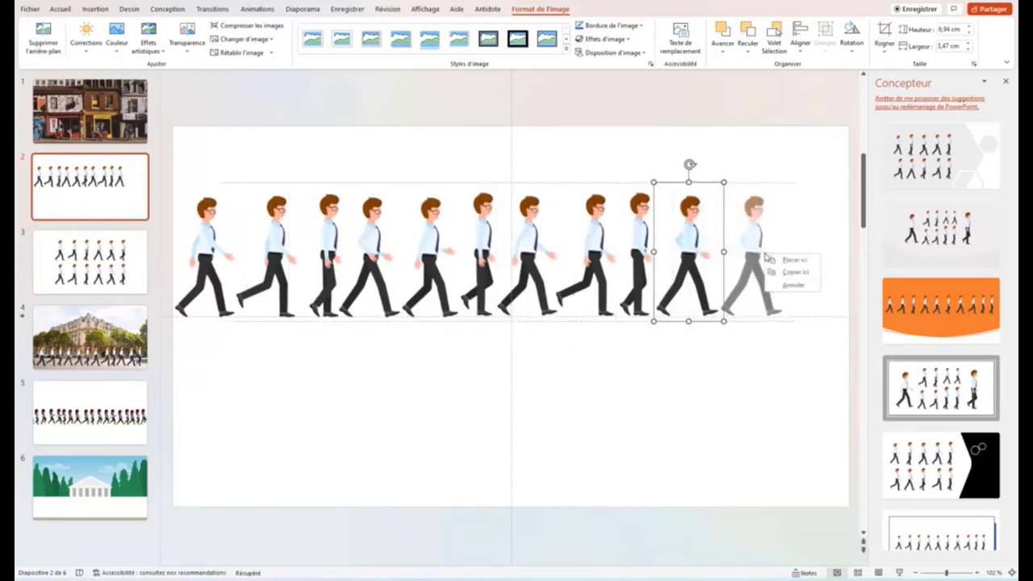
{"action": "left_click", "coordinate": [794, 275]}
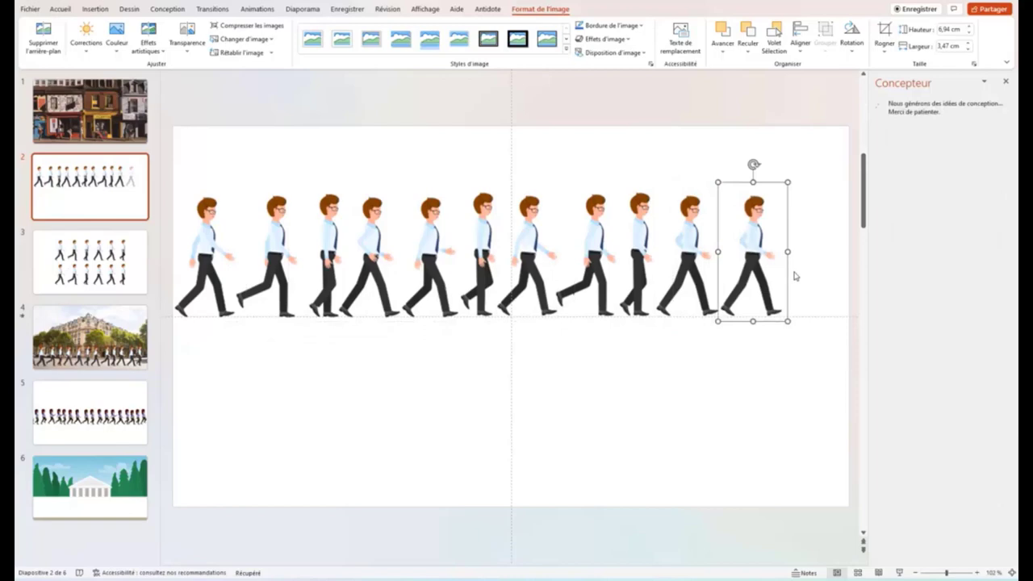
{"action": "left_click", "coordinate": [884, 34]}
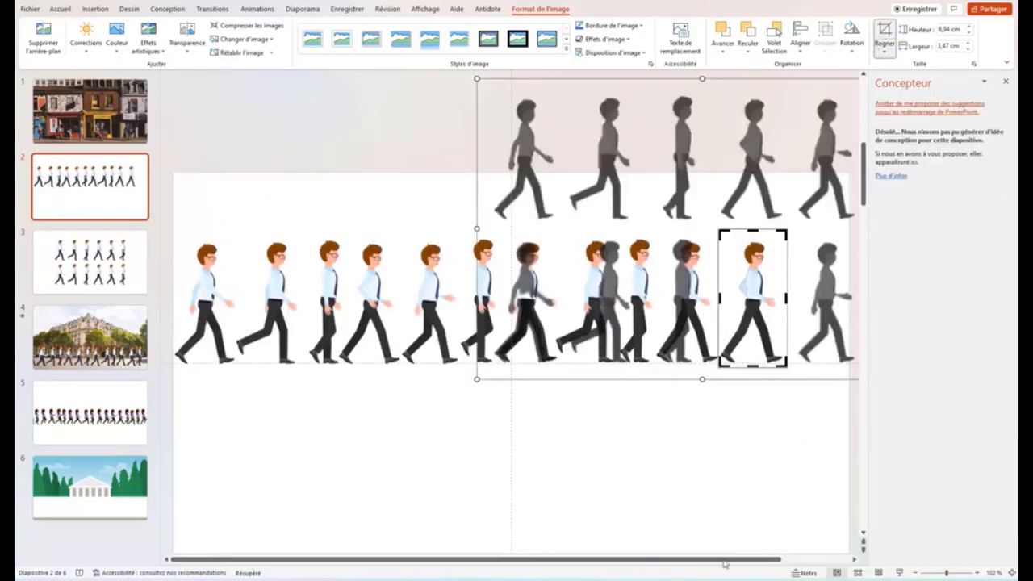
{"action": "left_click", "coordinate": [938, 575]}
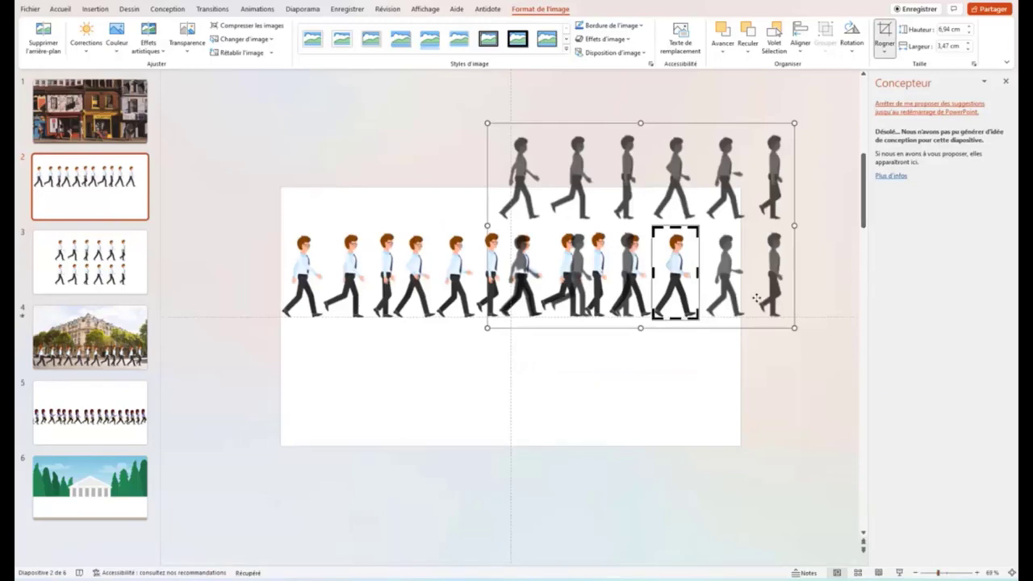
{"action": "left_click_drag", "start_coordinate": [754, 303], "coordinate": [703, 304]}
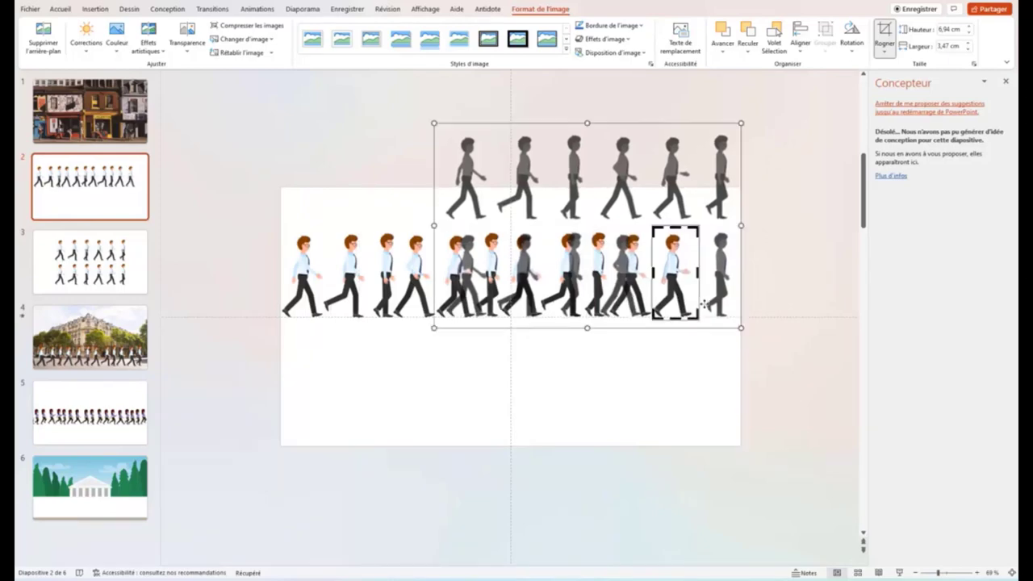
{"action": "left_click", "coordinate": [885, 34]}
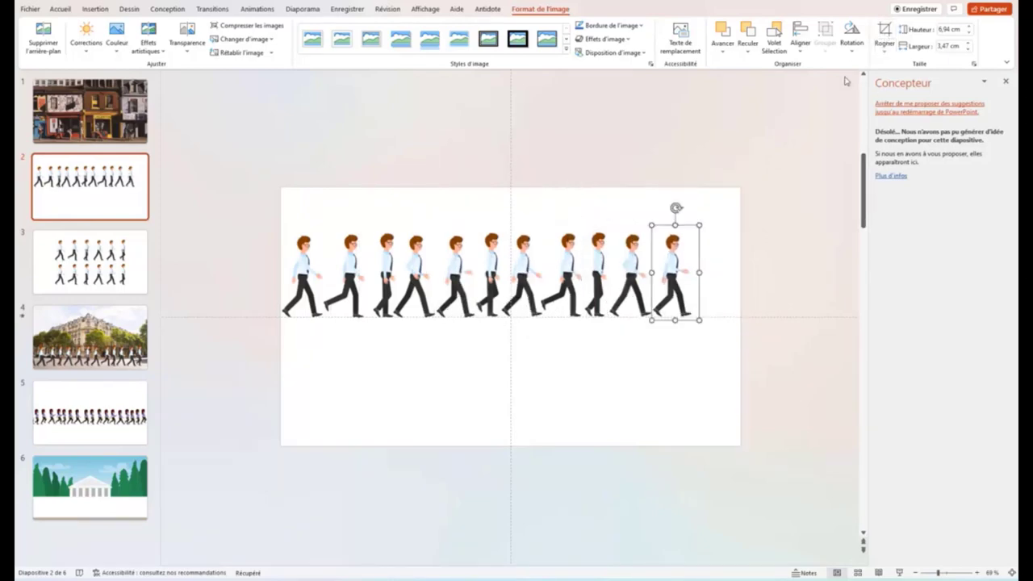
Place the last figure at the row's right end and re-crop it to the following stride pose
{"action": "left_click_drag", "start_coordinate": [669, 272], "coordinate": [707, 269]}
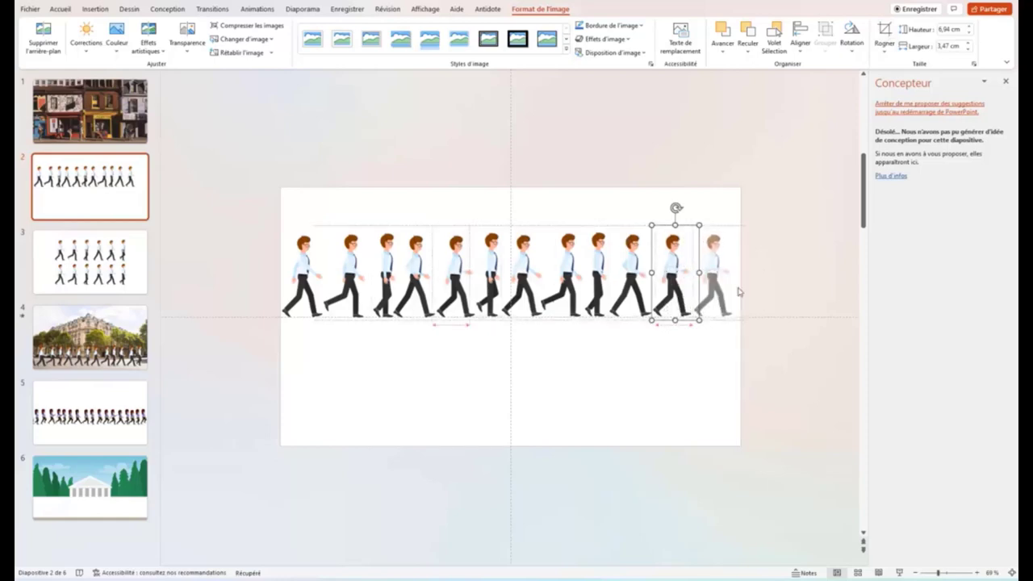
{"action": "left_click_drag", "start_coordinate": [707, 269], "coordinate": [726, 277]}
{"action": "left_click", "coordinate": [880, 40]}
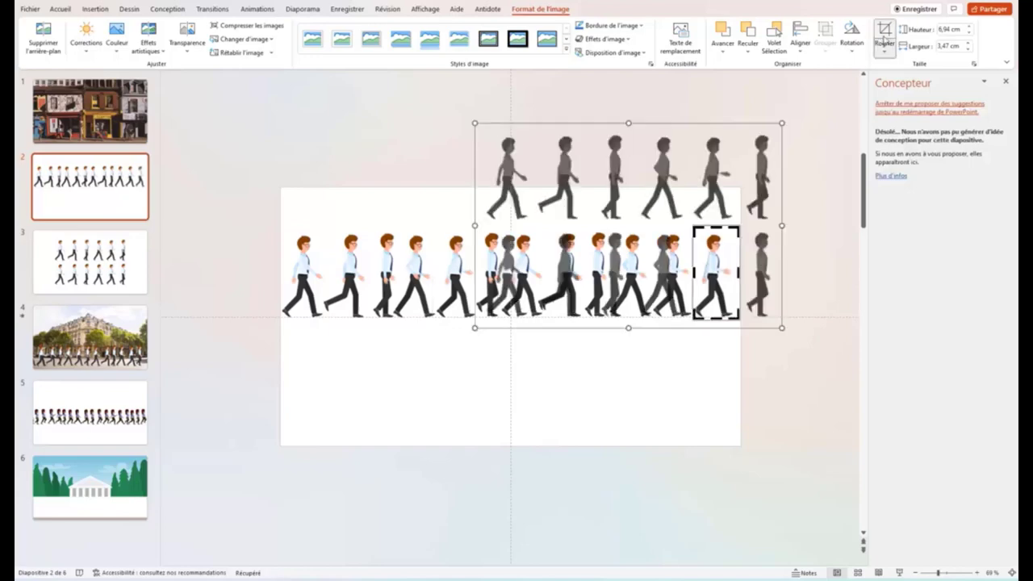
{"action": "left_click_drag", "start_coordinate": [767, 282], "coordinate": [724, 283]}
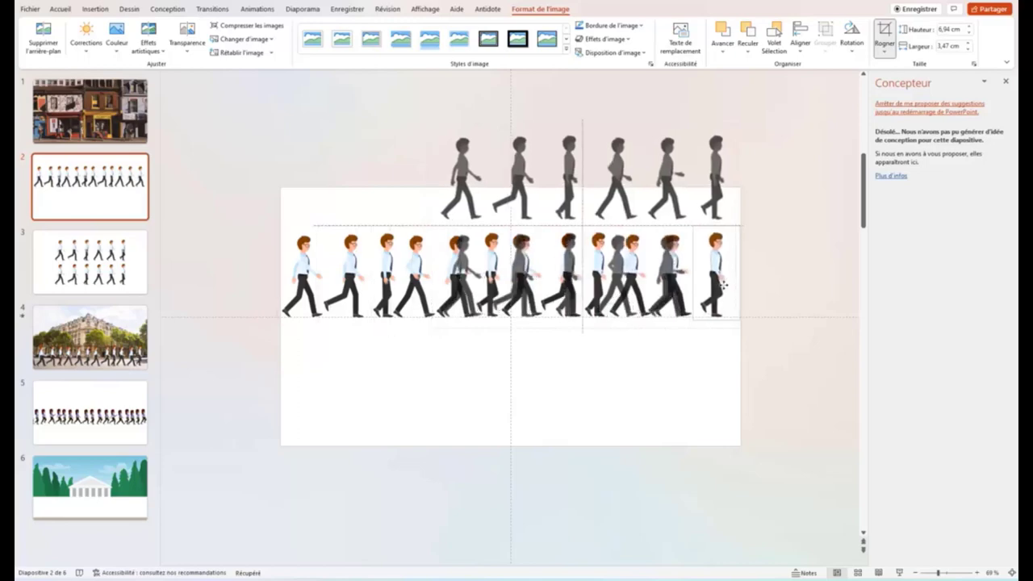
{"action": "left_click", "coordinate": [886, 41]}
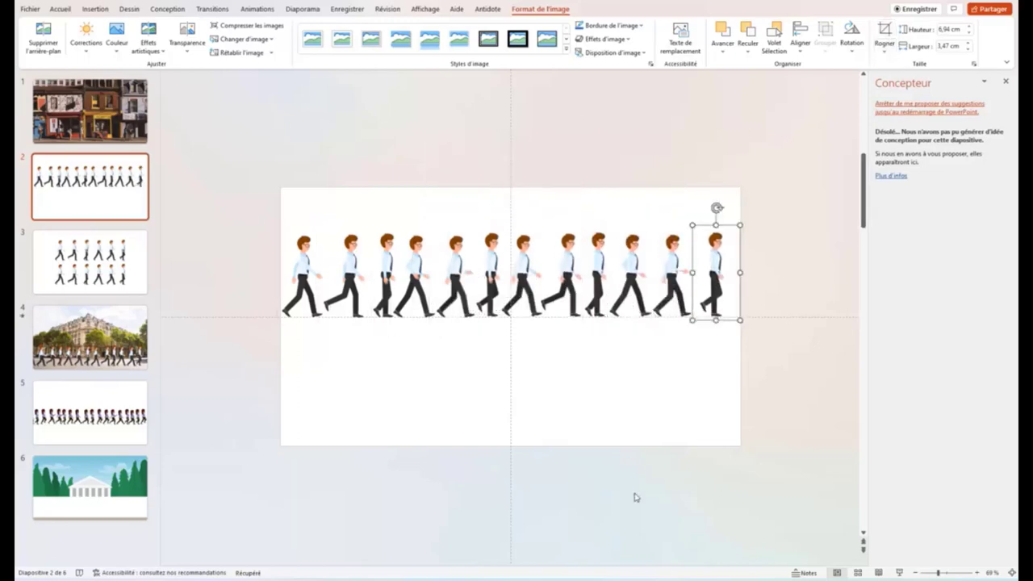
Nudge the second, third, seventh and twelfth walkers to equalise spacing, then close the Designer pane
{"action": "left_click", "coordinate": [518, 416]}
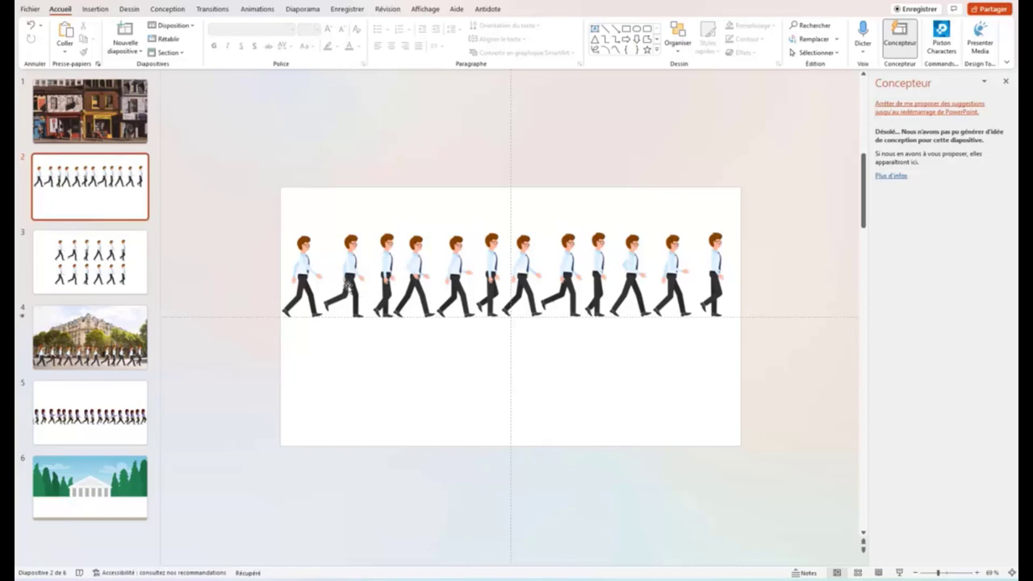
{"action": "left_click_drag", "start_coordinate": [350, 284], "coordinate": [346, 284]}
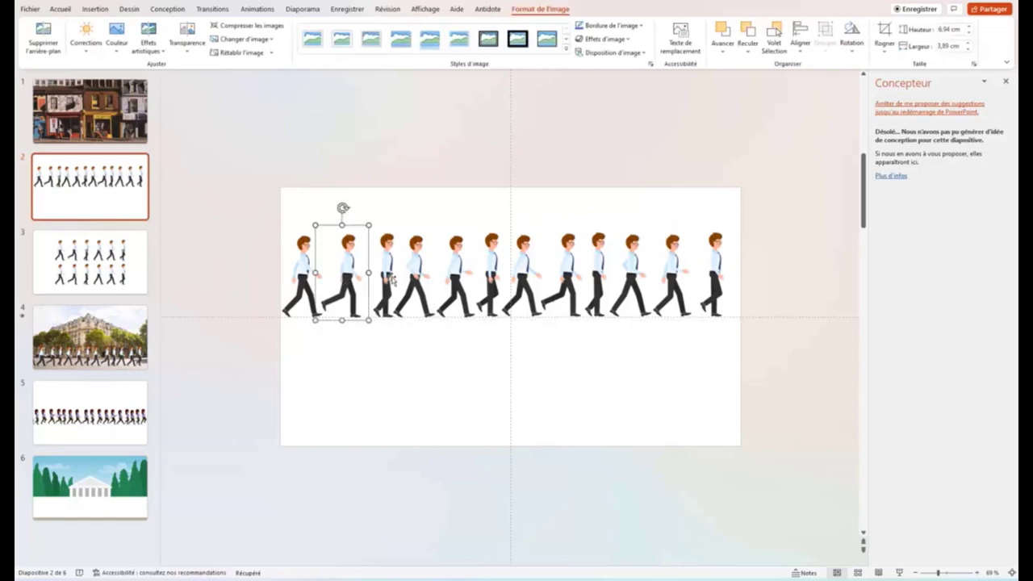
{"action": "left_click_drag", "start_coordinate": [386, 279], "coordinate": [380, 279]}
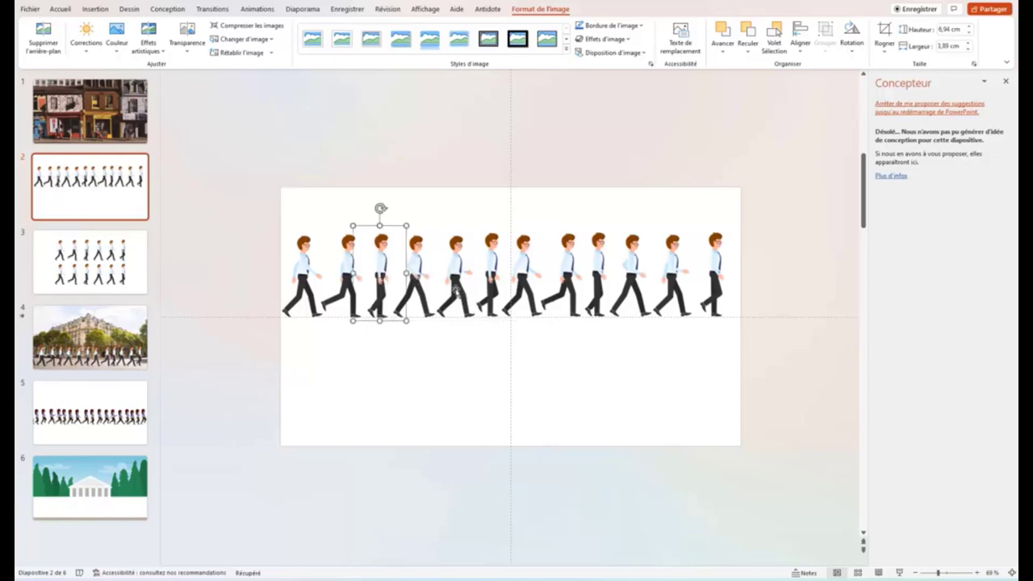
{"action": "left_click", "coordinate": [495, 286]}
{"action": "left_click", "coordinate": [525, 284]}
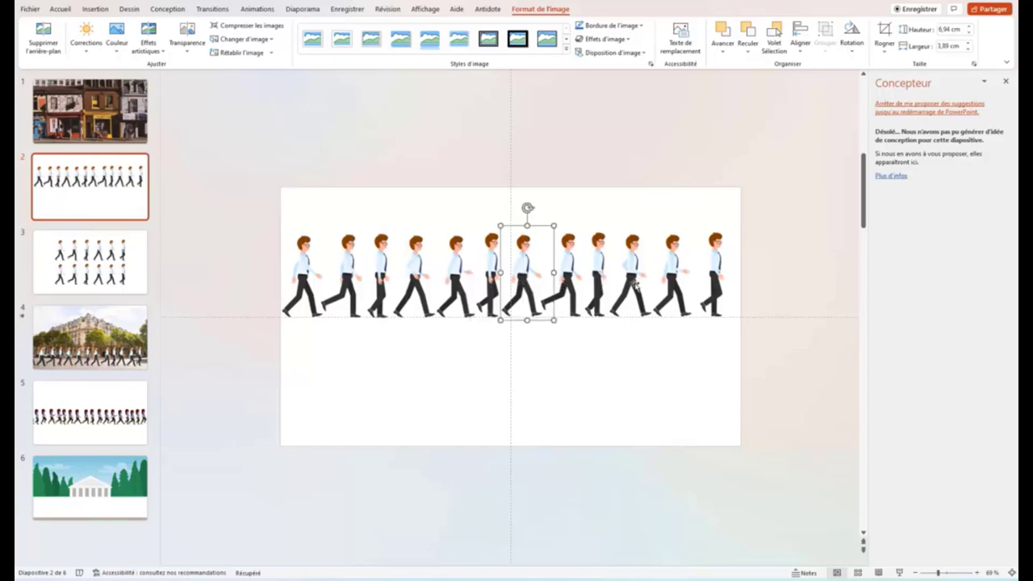
{"action": "left_click_drag", "start_coordinate": [634, 282], "coordinate": [709, 284]}
{"action": "left_click", "coordinate": [716, 284]}
{"action": "left_click", "coordinate": [539, 427]}
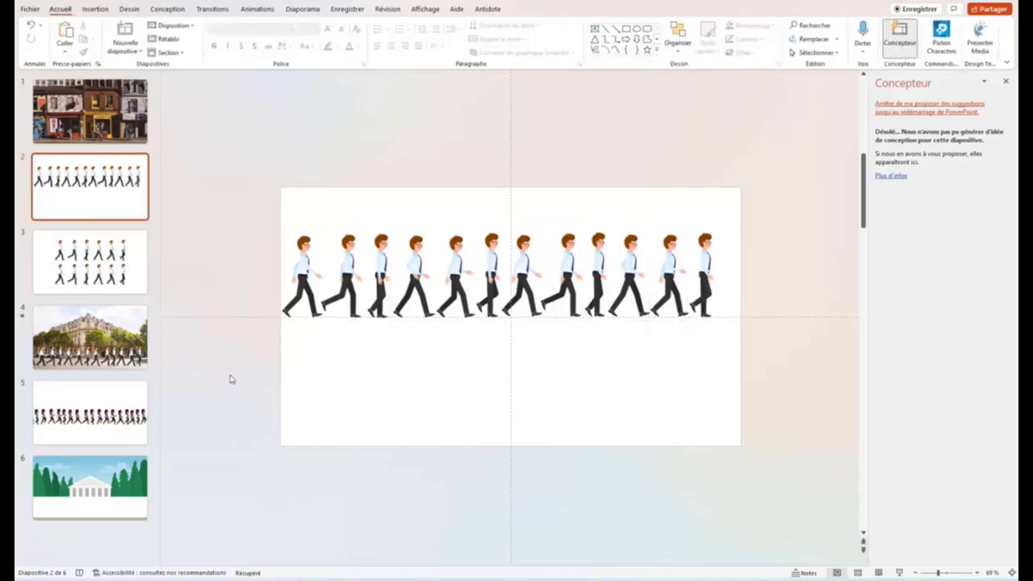
{"action": "left_click", "coordinate": [1003, 83]}
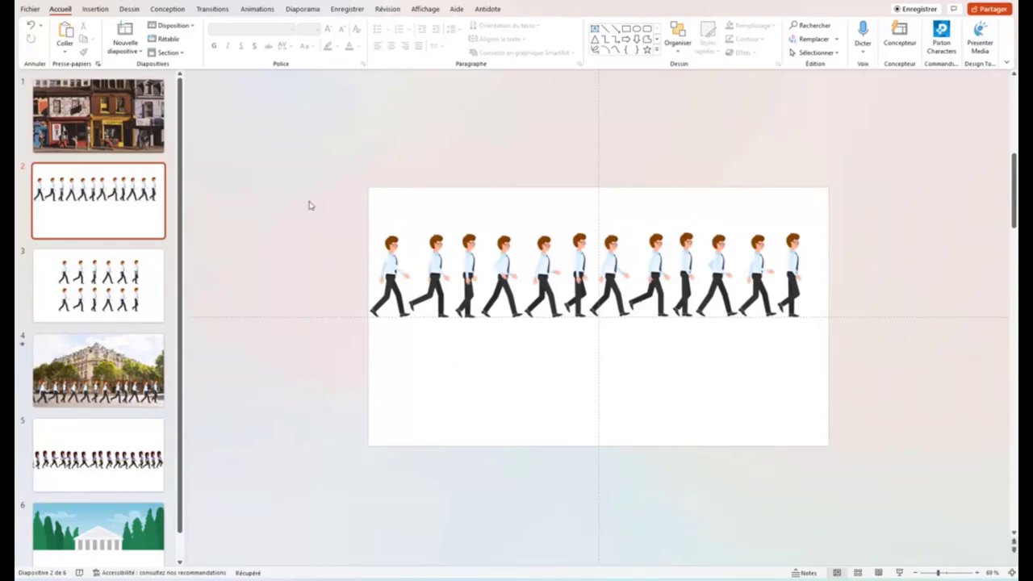
Select all twelve walkers and give them the Apparaître entrance effect
{"action": "left_click_drag", "start_coordinate": [361, 207], "coordinate": [854, 349]}
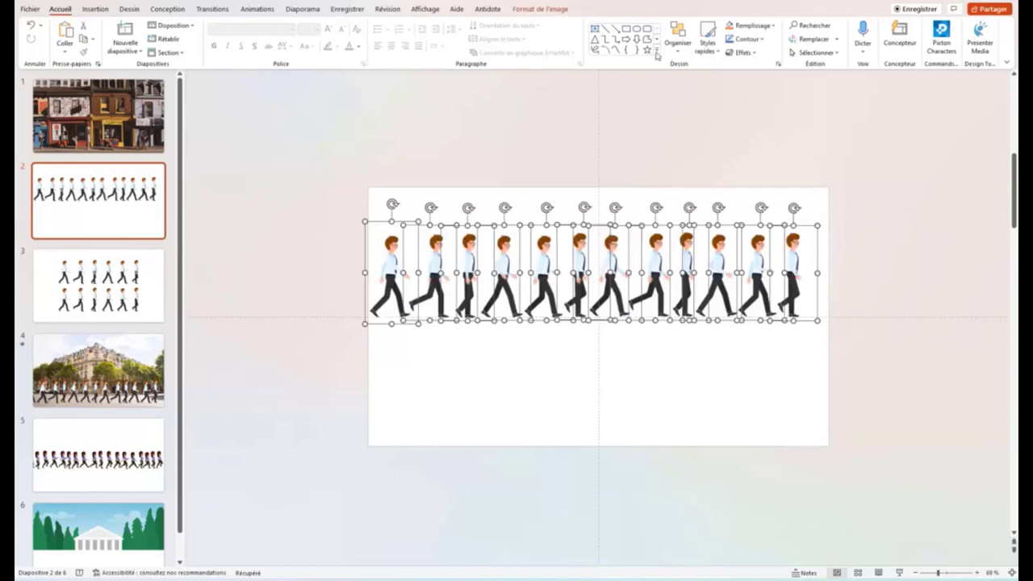
{"action": "left_click", "coordinate": [257, 10]}
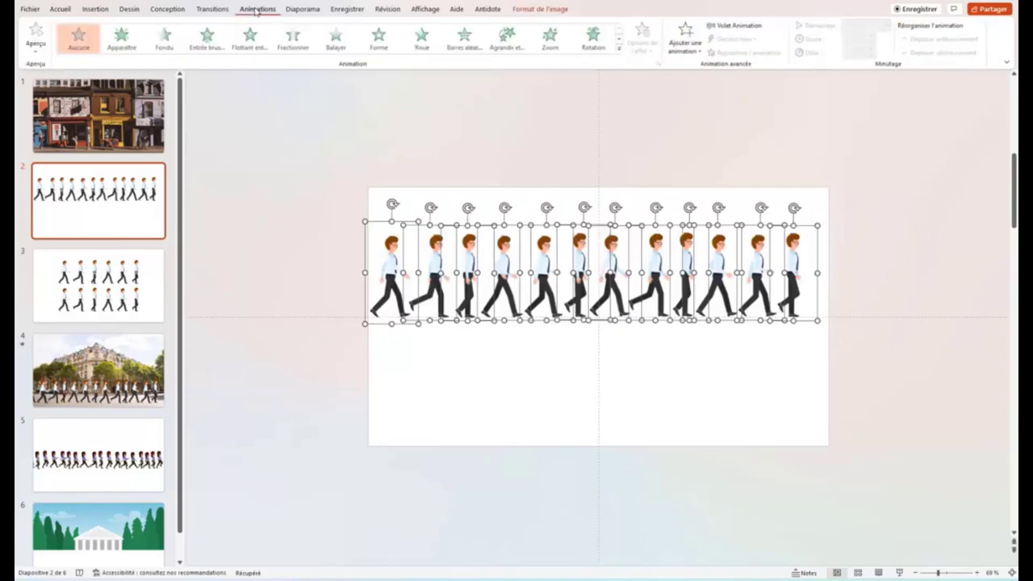
{"action": "left_click", "coordinate": [730, 27]}
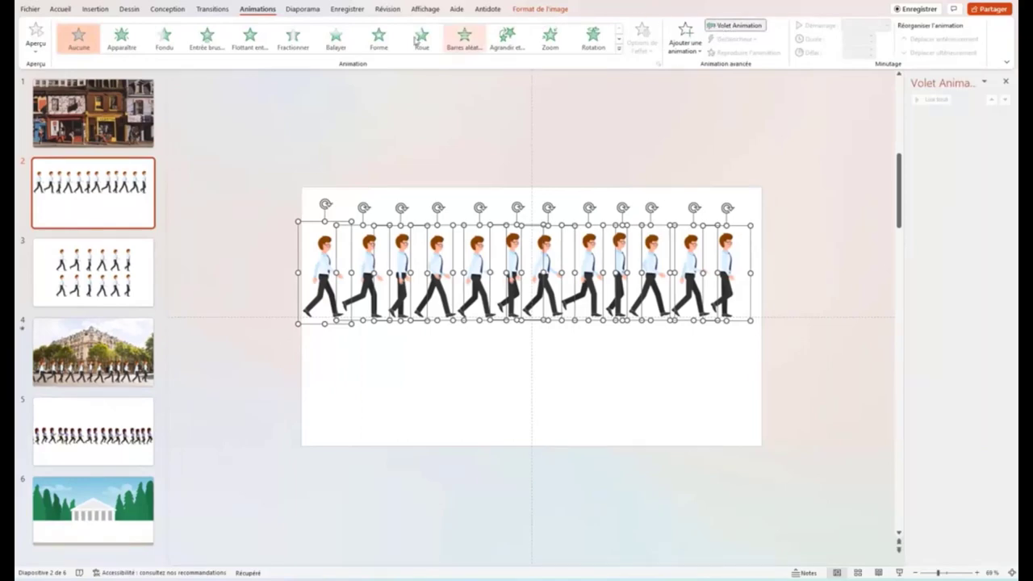
{"action": "left_click", "coordinate": [121, 35]}
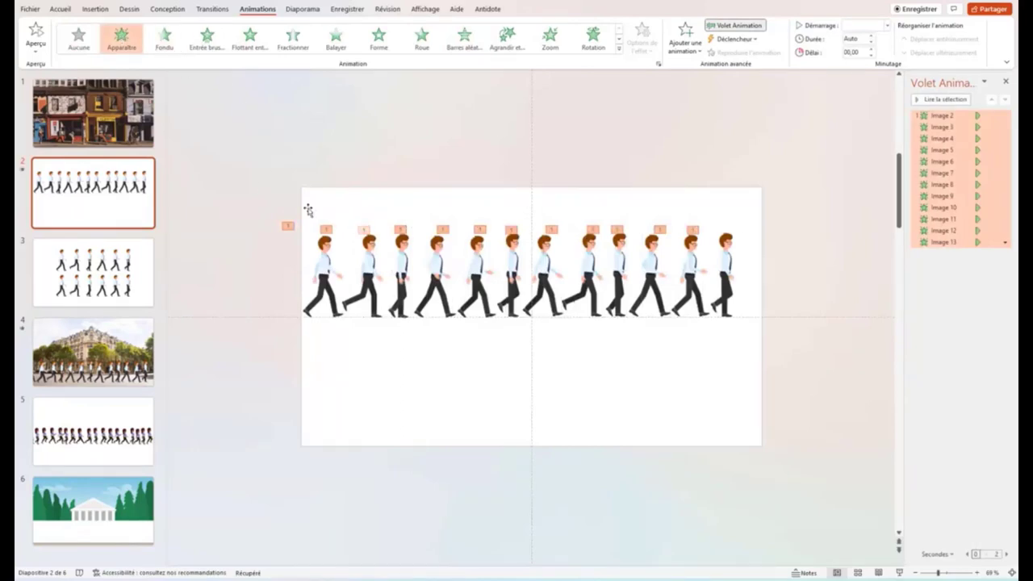
Add a Disparaître exit to every walker and set all animations to start after the previous
{"action": "left_click", "coordinate": [682, 37]}
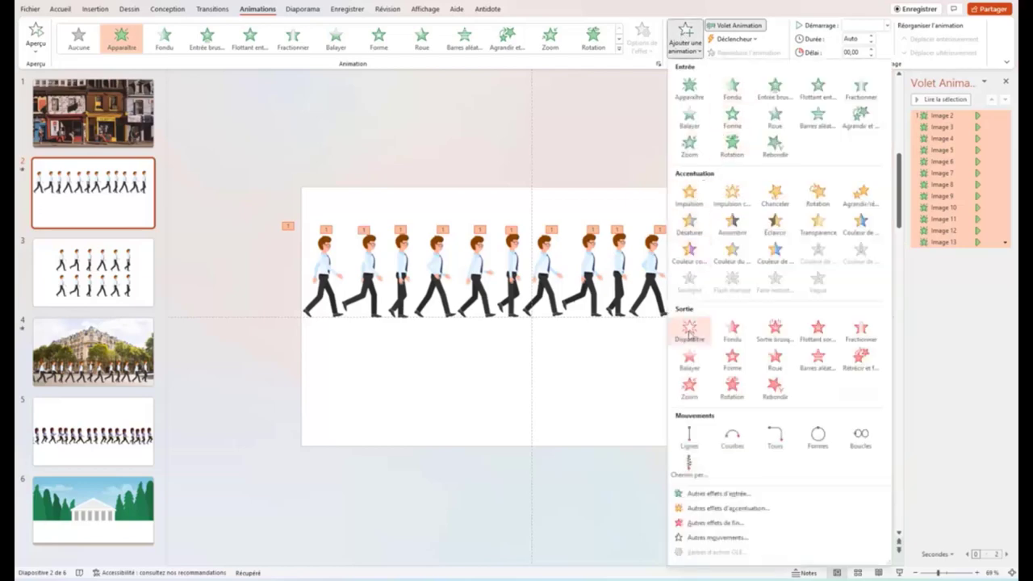
{"action": "left_click", "coordinate": [688, 331]}
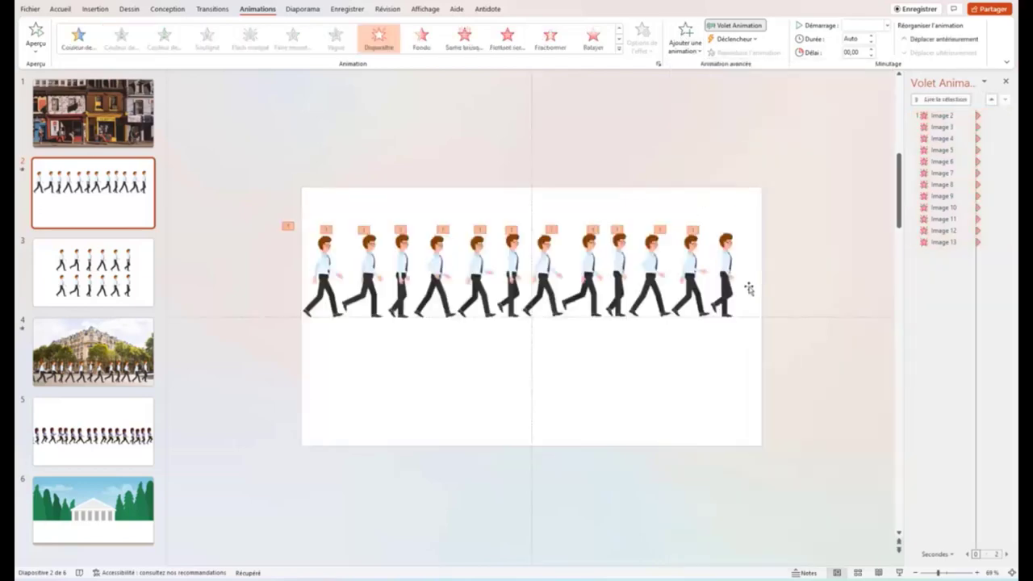
{"action": "key", "text": "ctrl+a"}
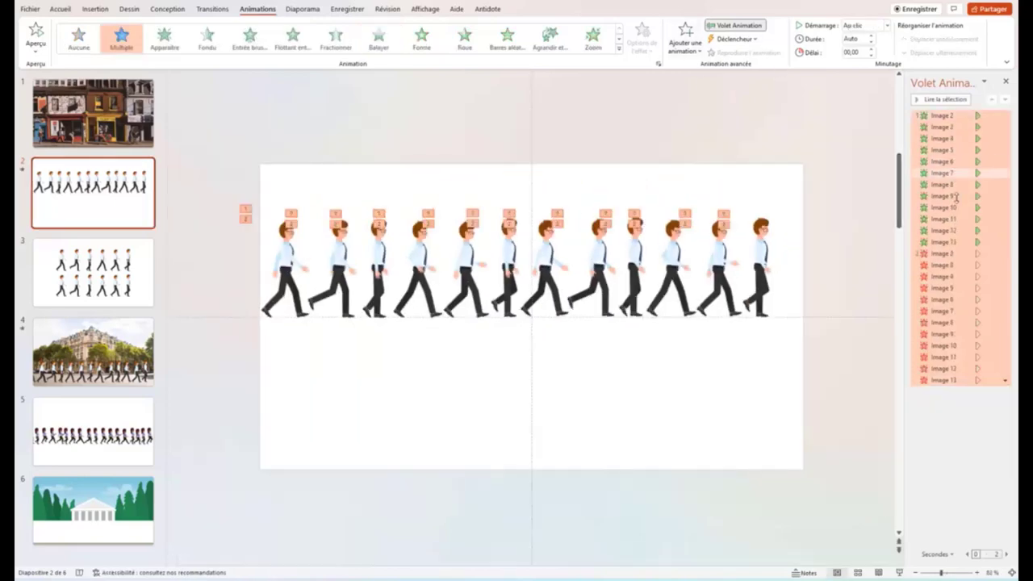
{"action": "left_click", "coordinate": [1004, 380]}
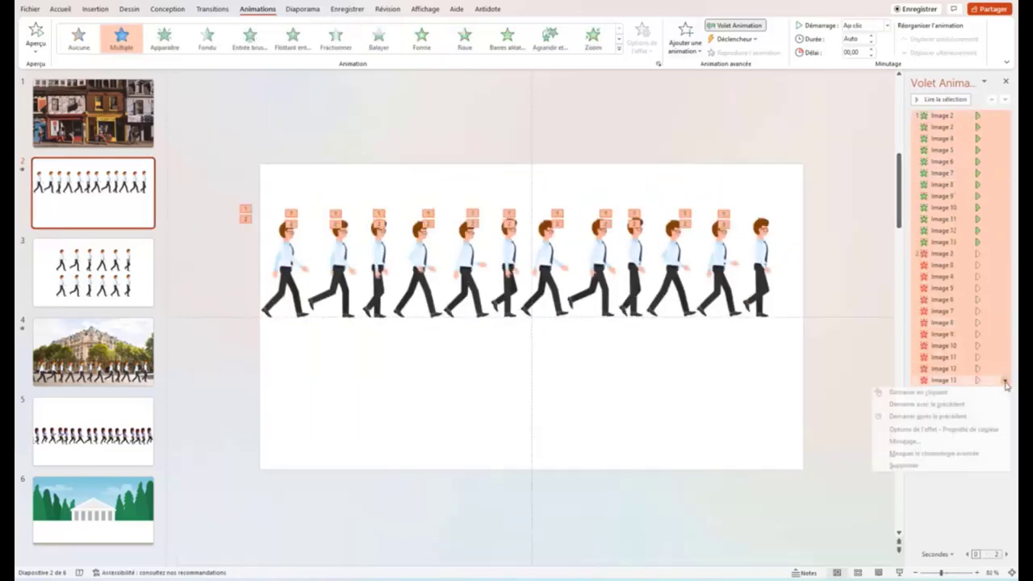
{"action": "left_click", "coordinate": [954, 416]}
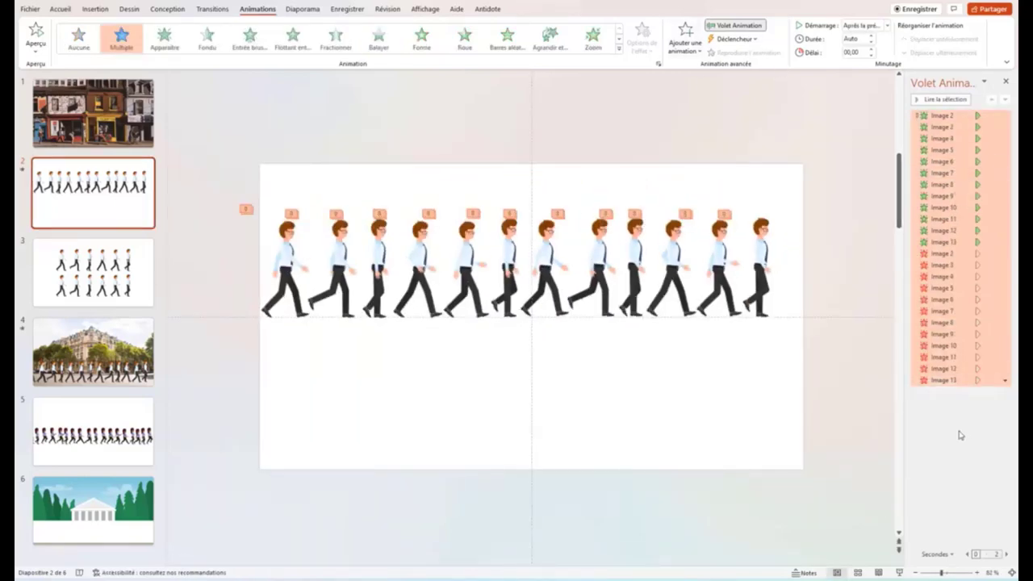
{"action": "left_click", "coordinate": [963, 117]}
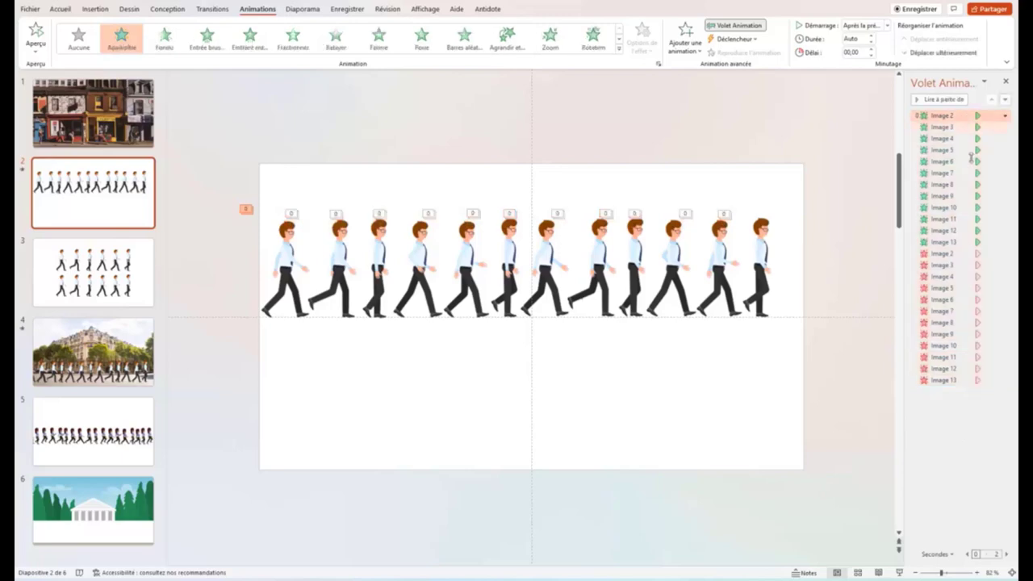
Move each Disparaître entry for Images 2 through 12 directly under its matching Apparaître
{"action": "left_click_drag", "start_coordinate": [967, 255], "coordinate": [967, 123]}
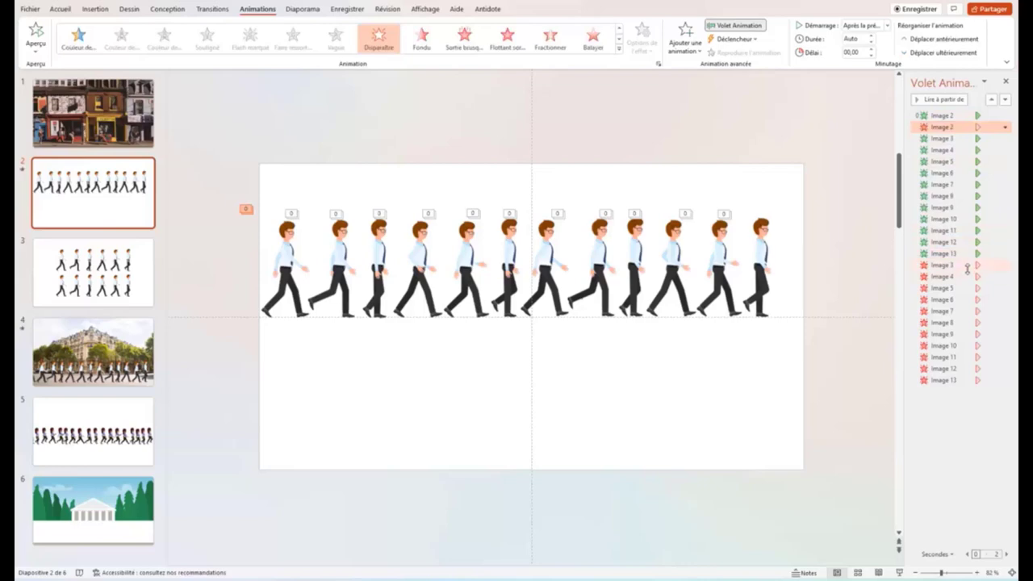
{"action": "left_click_drag", "start_coordinate": [967, 266], "coordinate": [957, 150]}
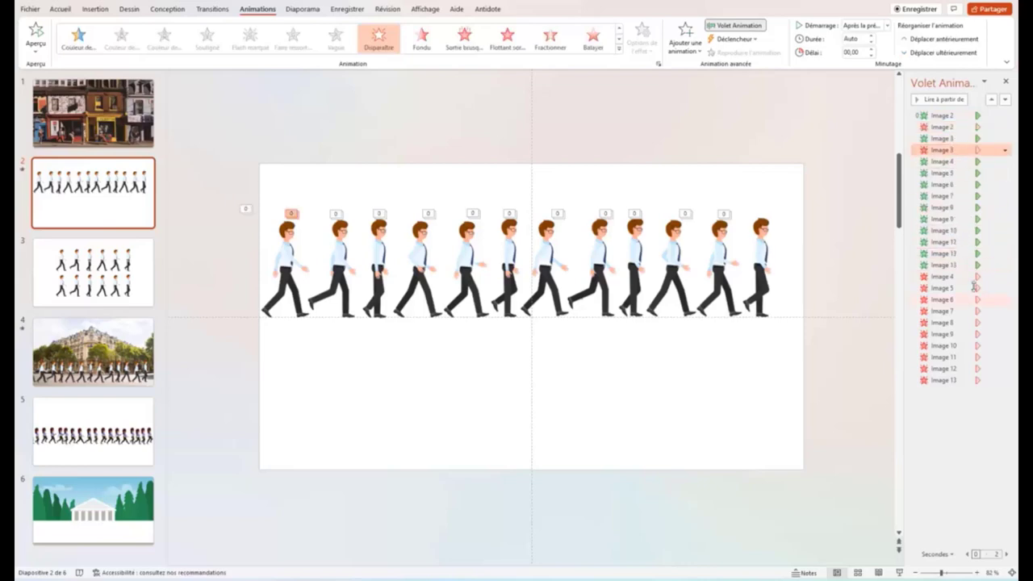
{"action": "left_click_drag", "start_coordinate": [971, 277], "coordinate": [960, 172]}
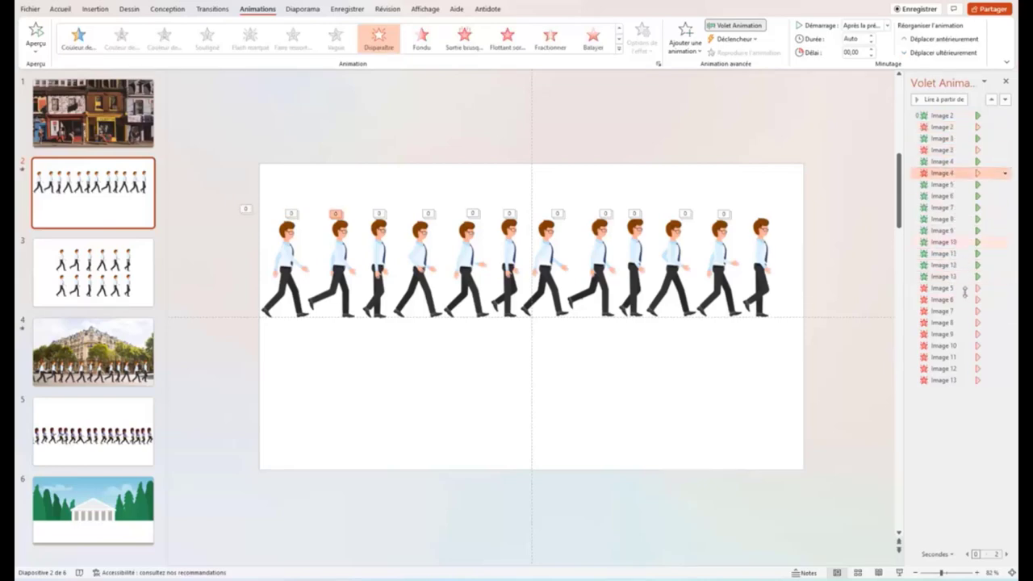
{"action": "left_click_drag", "start_coordinate": [962, 287], "coordinate": [956, 196]}
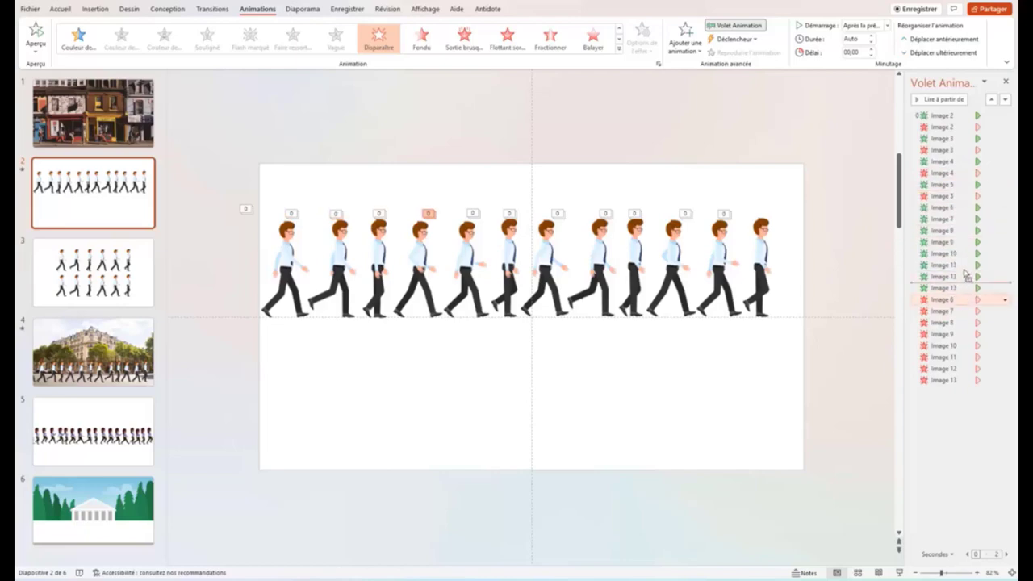
{"action": "left_click_drag", "start_coordinate": [968, 302], "coordinate": [958, 218]}
{"action": "left_click_drag", "start_coordinate": [968, 310], "coordinate": [960, 240]}
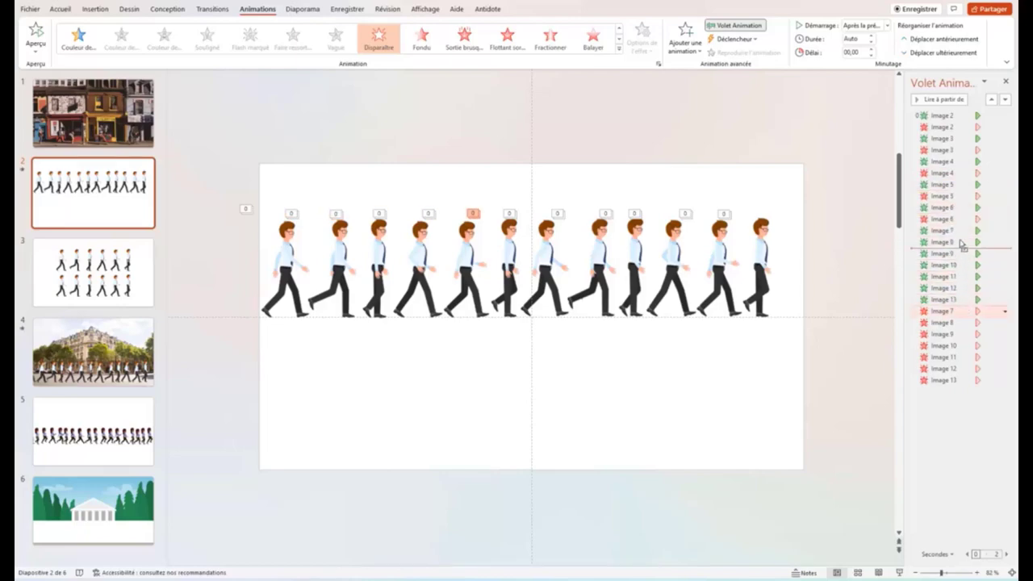
{"action": "left_click_drag", "start_coordinate": [969, 324], "coordinate": [962, 263]}
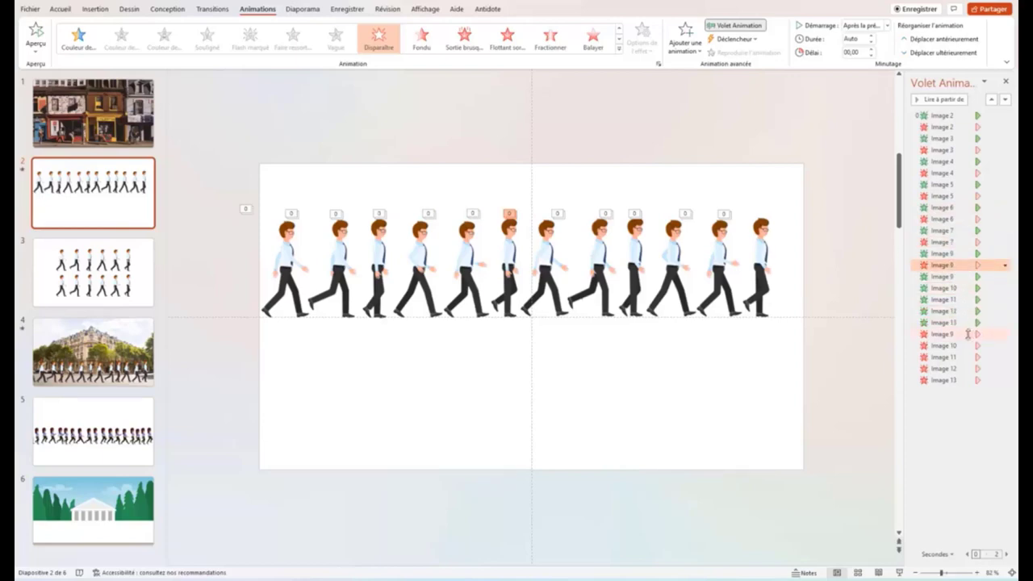
{"action": "left_click_drag", "start_coordinate": [972, 333], "coordinate": [966, 288]}
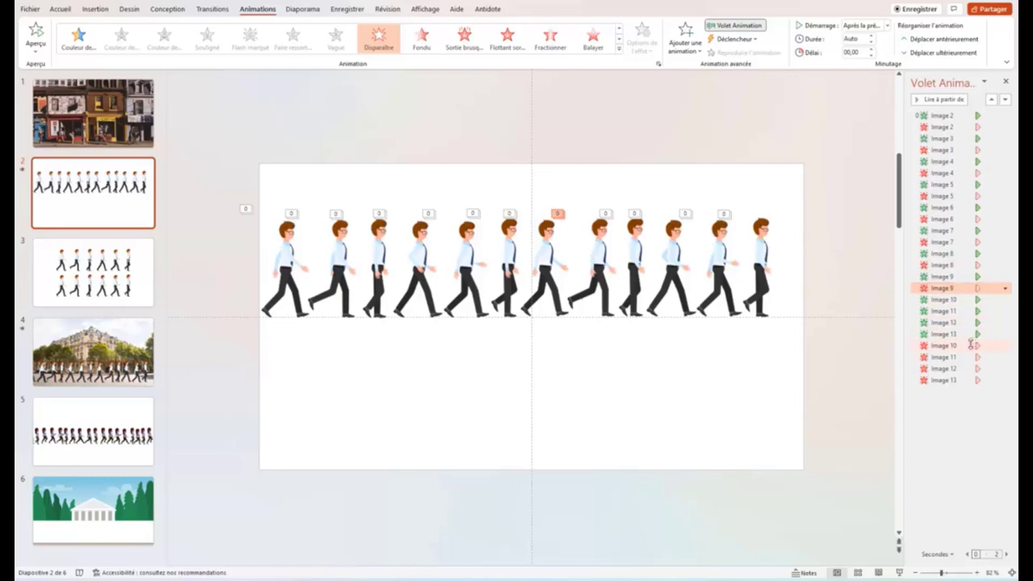
{"action": "left_click_drag", "start_coordinate": [970, 344], "coordinate": [968, 311]}
{"action": "left_click_drag", "start_coordinate": [971, 357], "coordinate": [970, 328]}
{"action": "left_click_drag", "start_coordinate": [968, 369], "coordinate": [968, 357]}
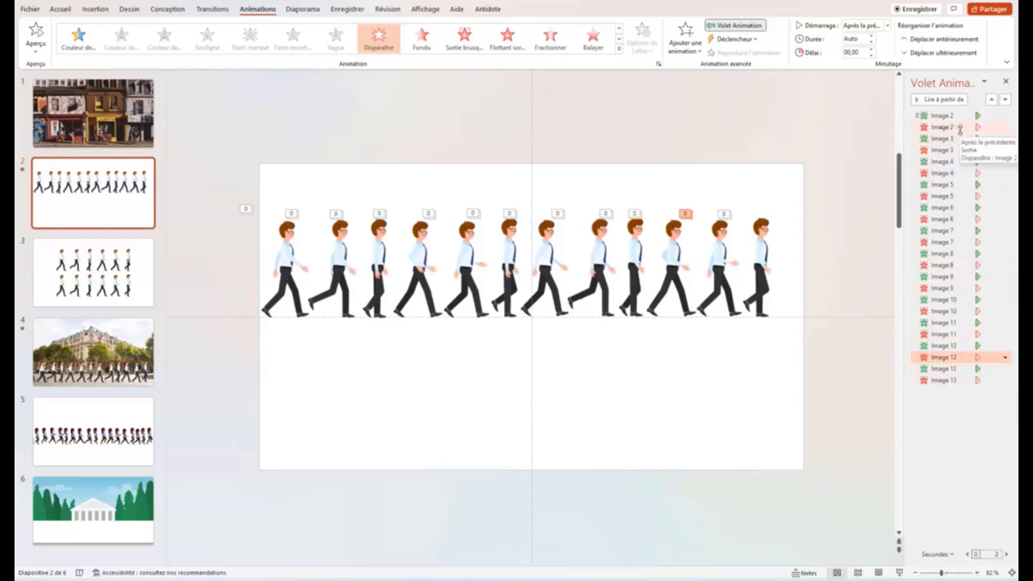
Select every walker's Disparaître exit entry in the Animation Pane
{"action": "left_click", "coordinate": [960, 128]}
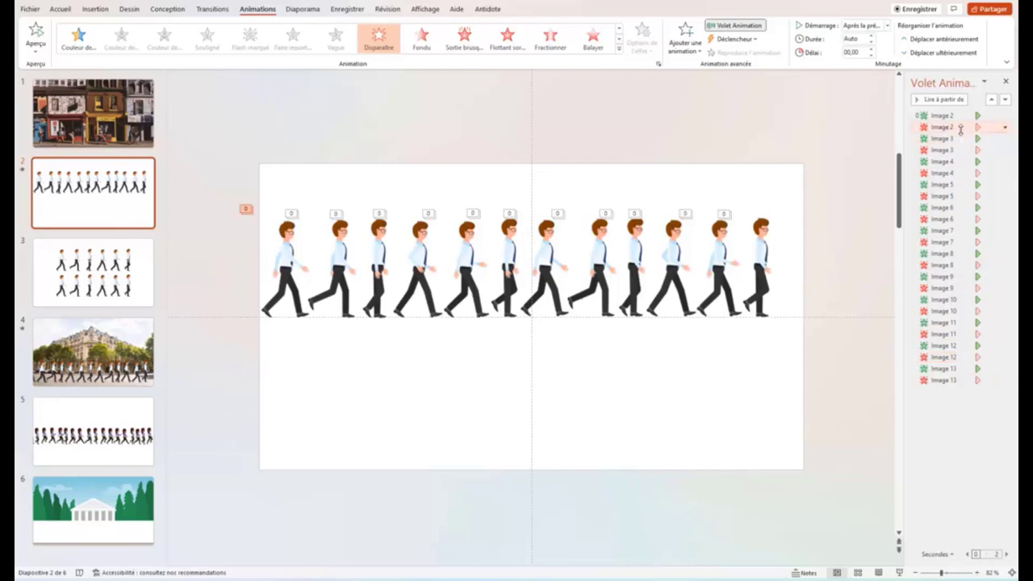
{"action": "left_click_drag", "start_coordinate": [960, 129], "coordinate": [958, 145]}
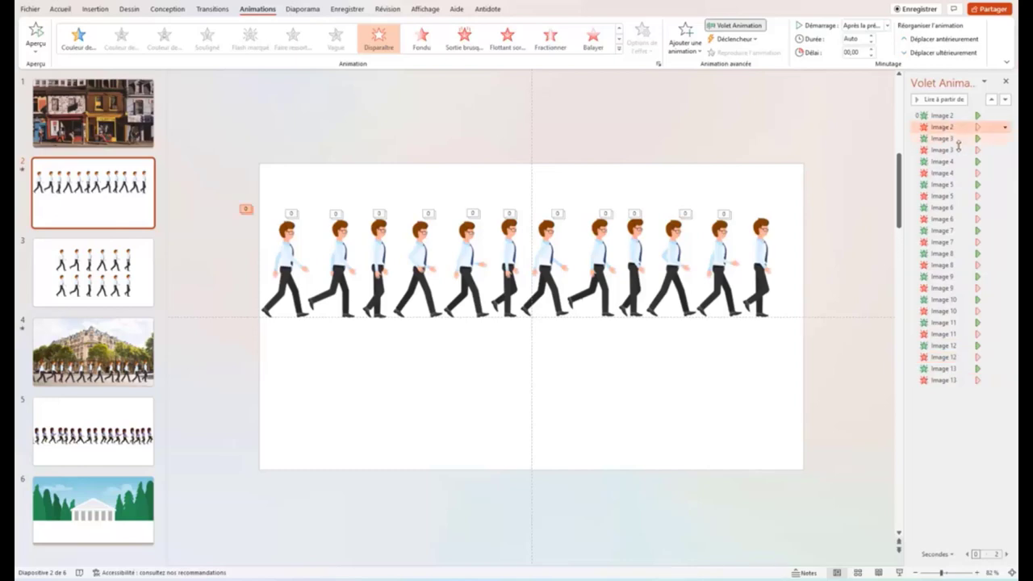
{"action": "left_click", "coordinate": [960, 150], "text": "ctrl"}
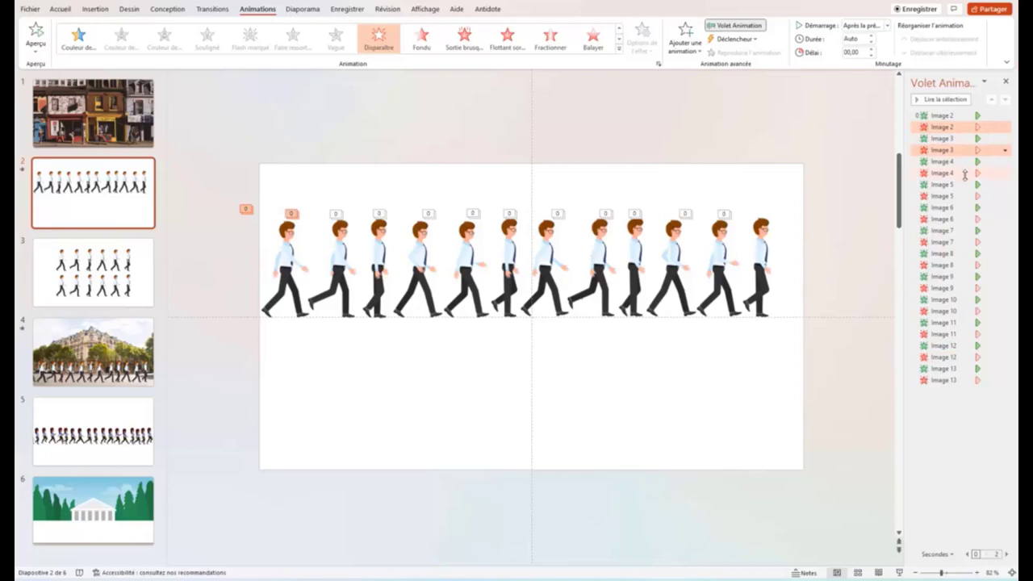
{"action": "left_click", "coordinate": [964, 173], "text": "ctrl"}
{"action": "left_click", "coordinate": [962, 196], "text": "ctrl"}
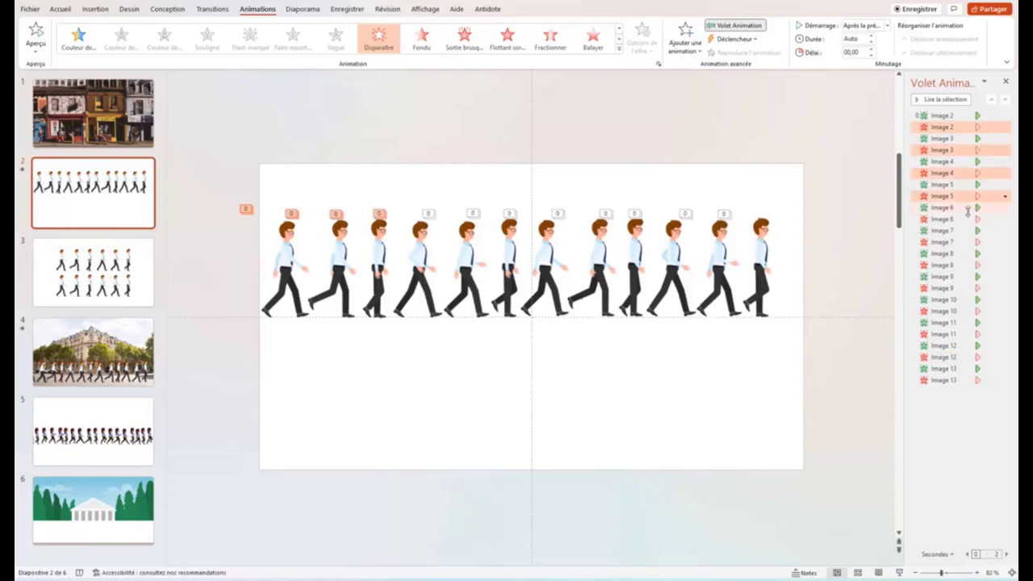
{"action": "left_click", "coordinate": [963, 218], "text": "ctrl"}
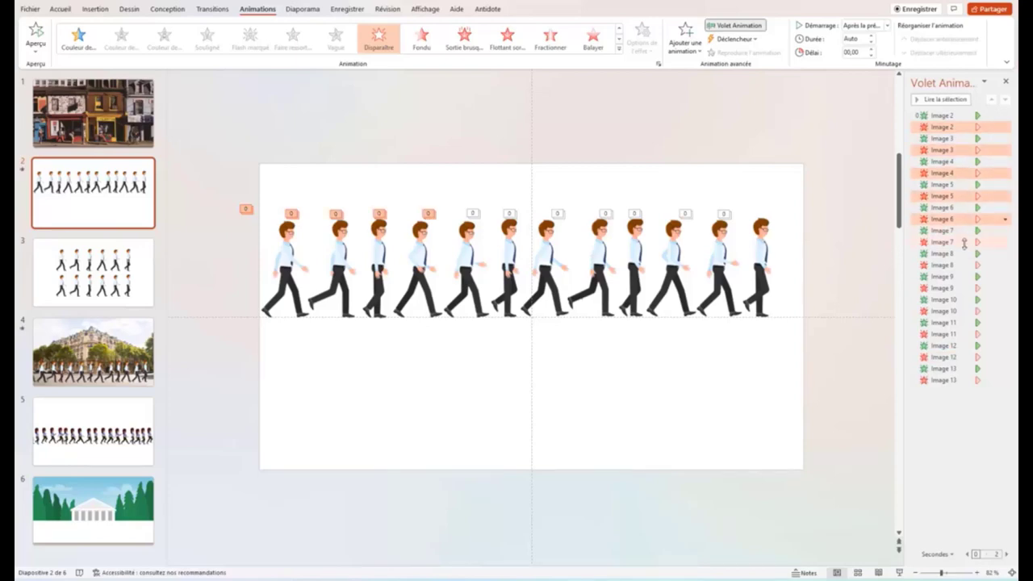
{"action": "left_click", "coordinate": [964, 242], "text": "ctrl"}
{"action": "left_click", "coordinate": [964, 265], "text": "ctrl"}
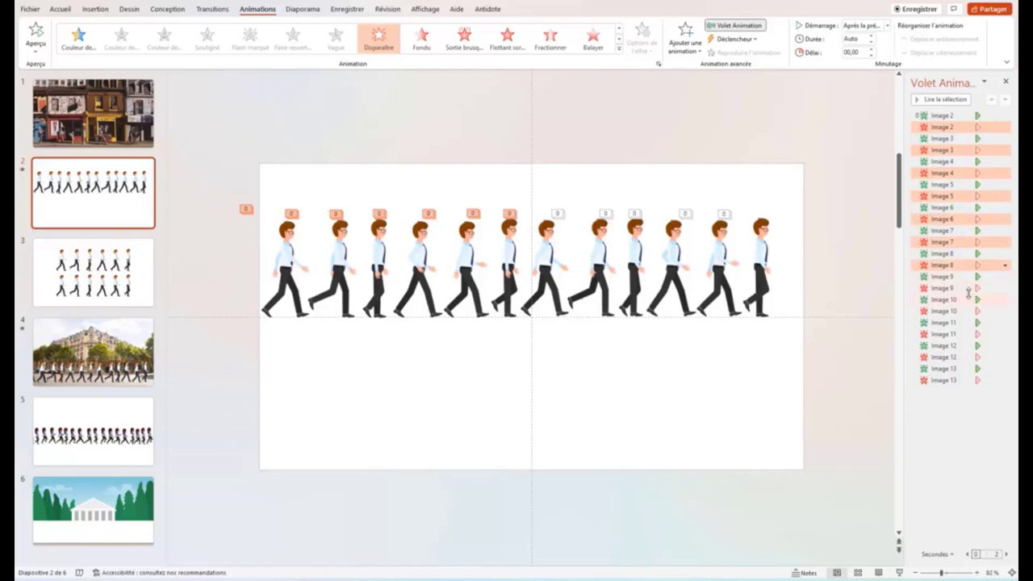
{"action": "left_click", "coordinate": [967, 288], "text": "ctrl"}
{"action": "left_click", "coordinate": [966, 312], "text": "ctrl"}
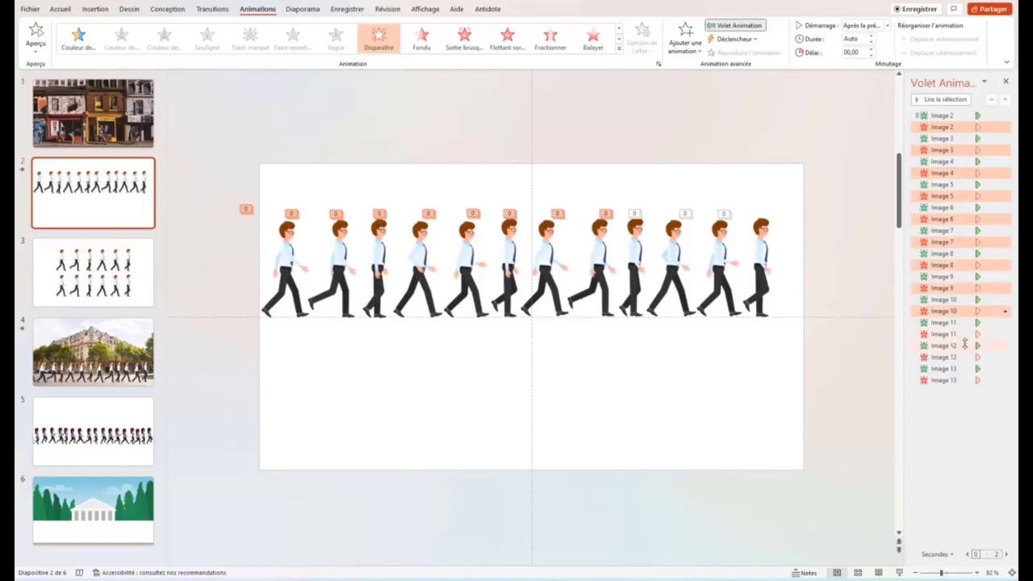
{"action": "left_click", "coordinate": [965, 334], "text": "ctrl"}
{"action": "left_click", "coordinate": [971, 357], "text": "ctrl"}
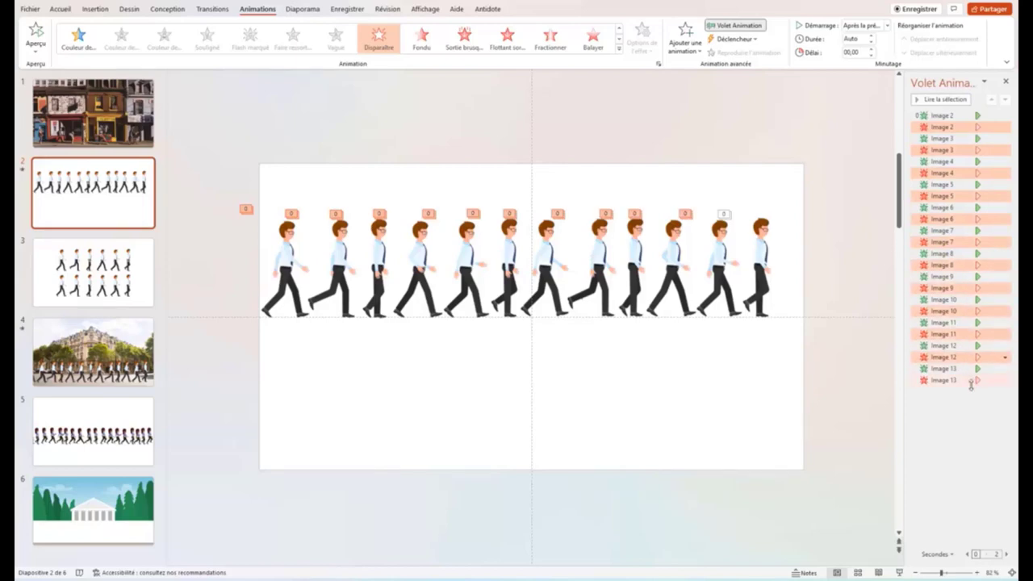
{"action": "left_click", "coordinate": [971, 380], "text": "ctrl"}
Set the exits' delay to 00,25 seconds and play all slide 2 animations to preview
{"action": "left_click", "coordinate": [1005, 381]}
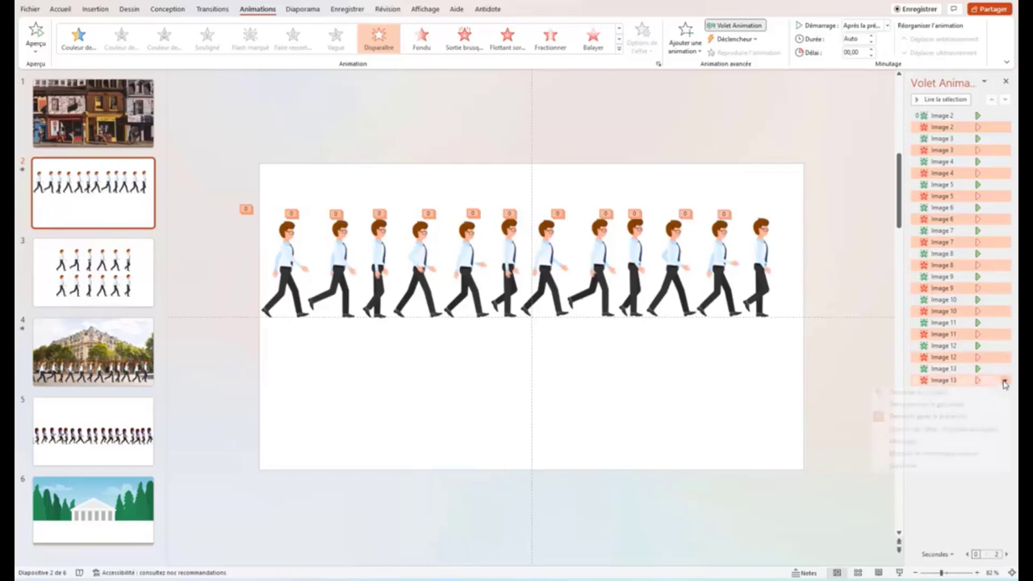
{"action": "left_click", "coordinate": [872, 51]}
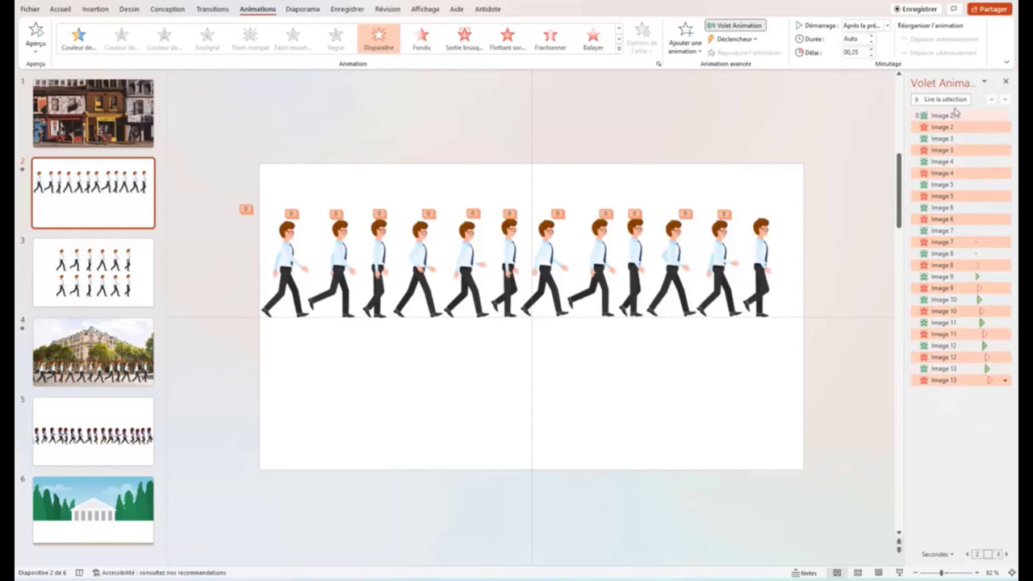
{"action": "left_click", "coordinate": [969, 444]}
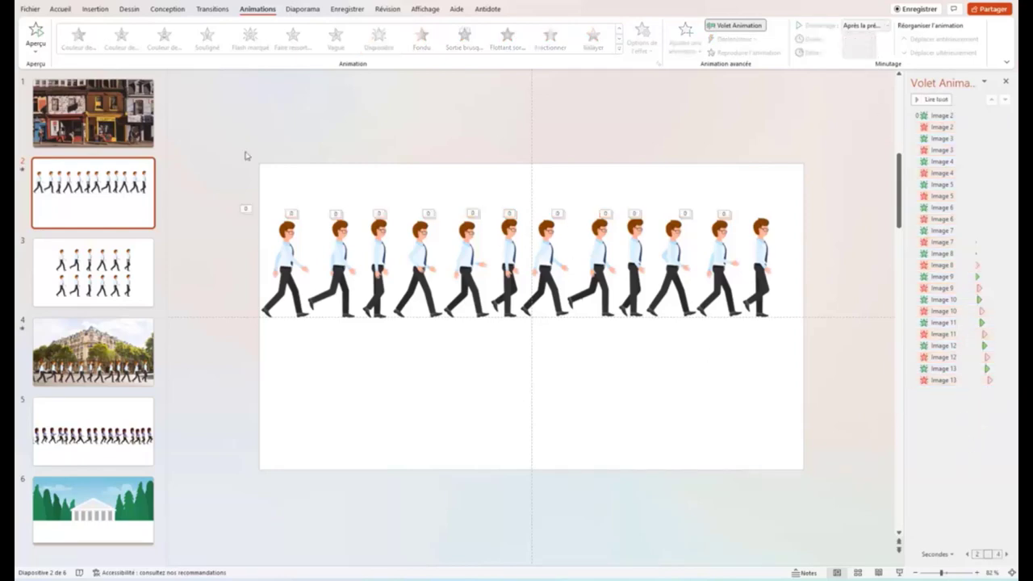
{"action": "left_click", "coordinate": [22, 171]}
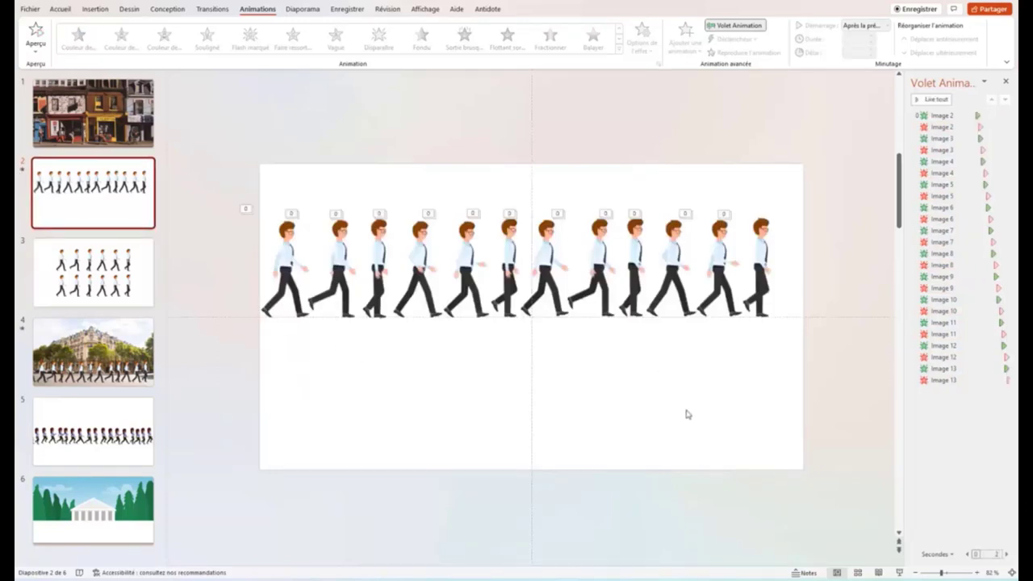
{"action": "left_click", "coordinate": [966, 127]}
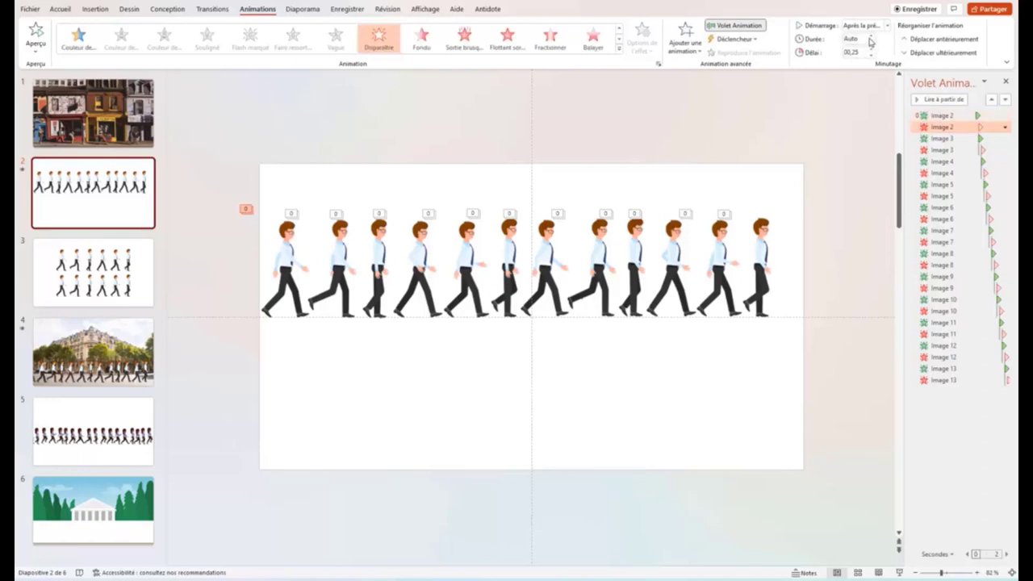
Give all the walker exit animations, Images 2 through 13, a 0.01-second duration
{"action": "left_click", "coordinate": [871, 37]}
{"action": "left_click", "coordinate": [965, 150], "text": "ctrl"}
{"action": "left_click", "coordinate": [965, 172], "text": "ctrl"}
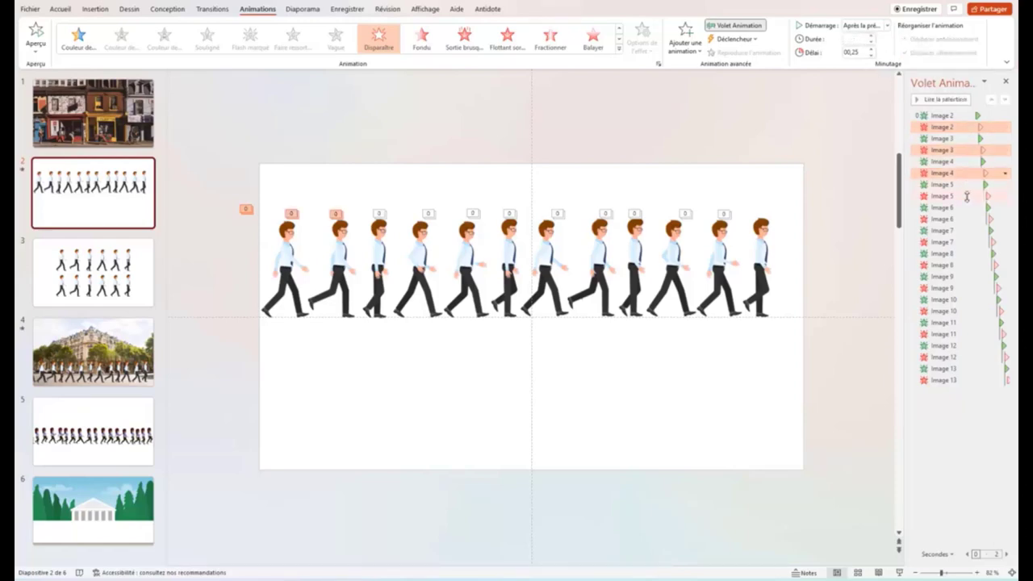
{"action": "left_click", "coordinate": [966, 196], "text": "ctrl"}
{"action": "left_click", "coordinate": [967, 219], "text": "ctrl"}
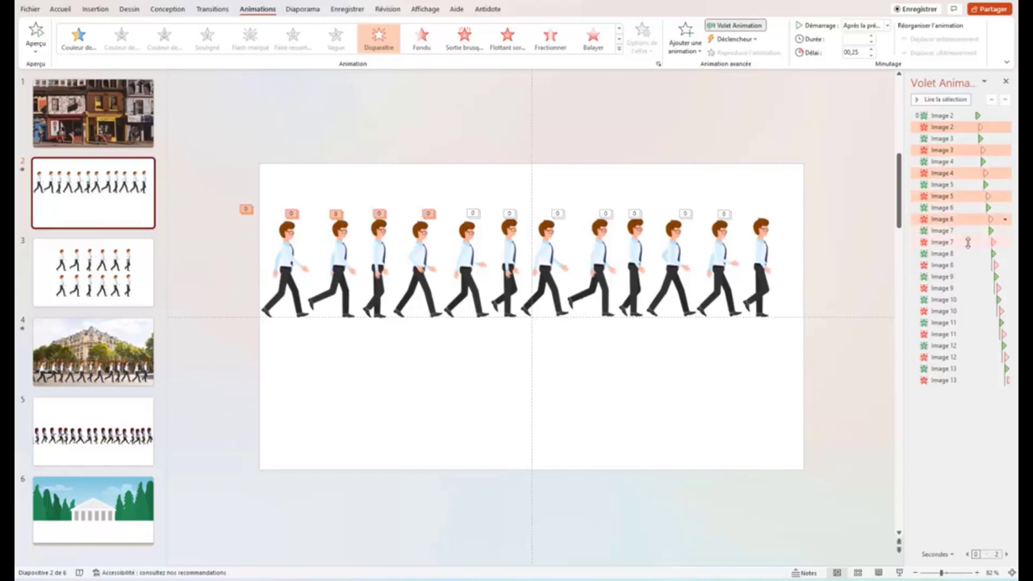
{"action": "left_click", "coordinate": [968, 241], "text": "ctrl"}
{"action": "left_click", "coordinate": [970, 265], "text": "ctrl"}
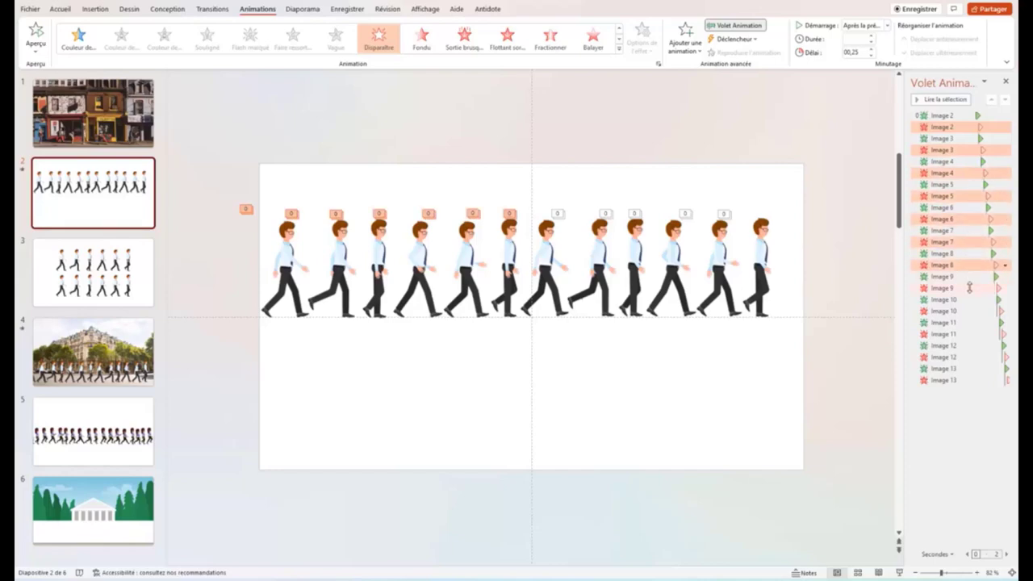
{"action": "left_click", "coordinate": [972, 287], "text": "ctrl"}
{"action": "left_click", "coordinate": [972, 312], "text": "ctrl"}
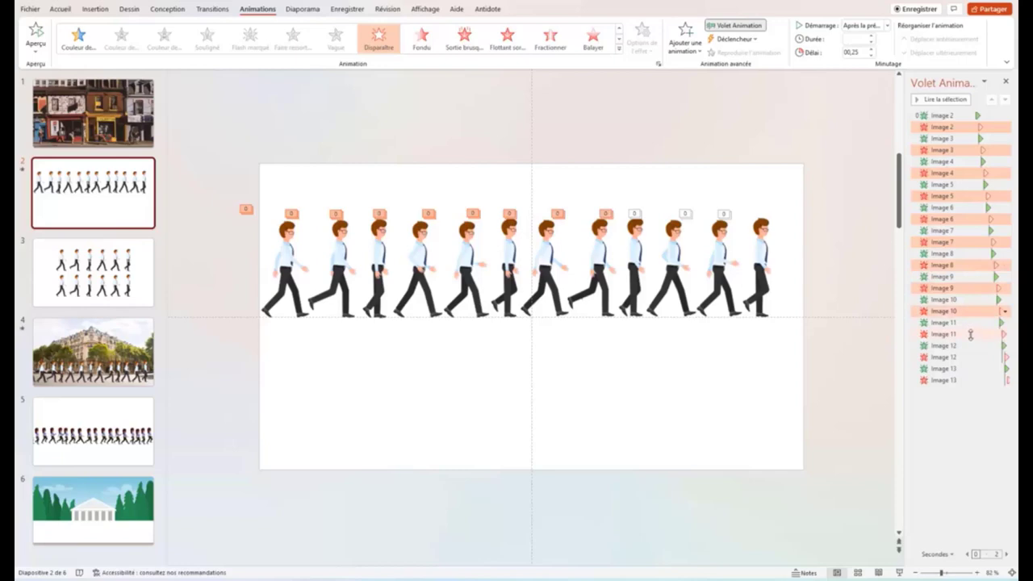
{"action": "left_click", "coordinate": [973, 334], "text": "ctrl"}
{"action": "left_click", "coordinate": [970, 357], "text": "ctrl"}
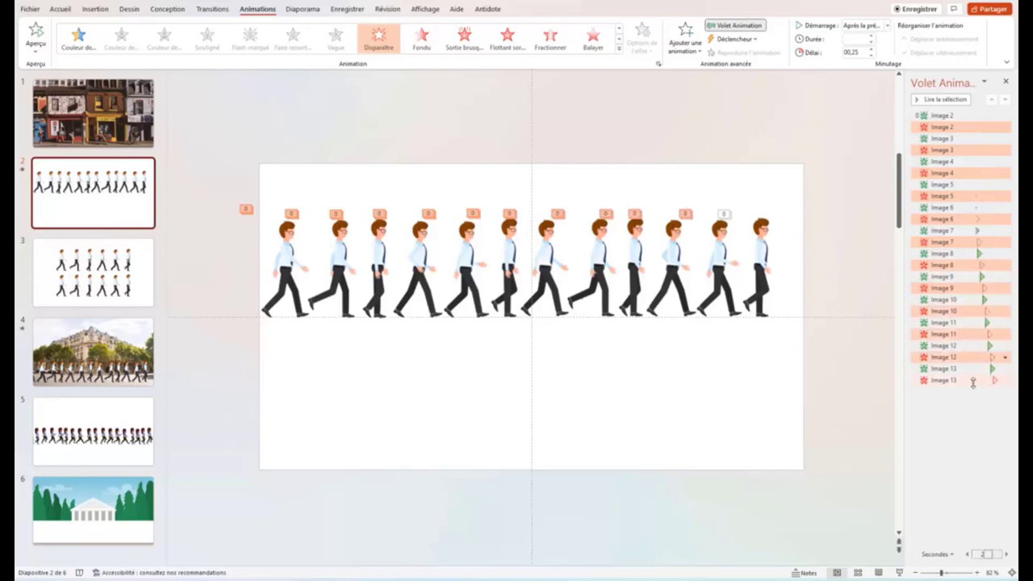
{"action": "left_click", "coordinate": [973, 380], "text": "ctrl"}
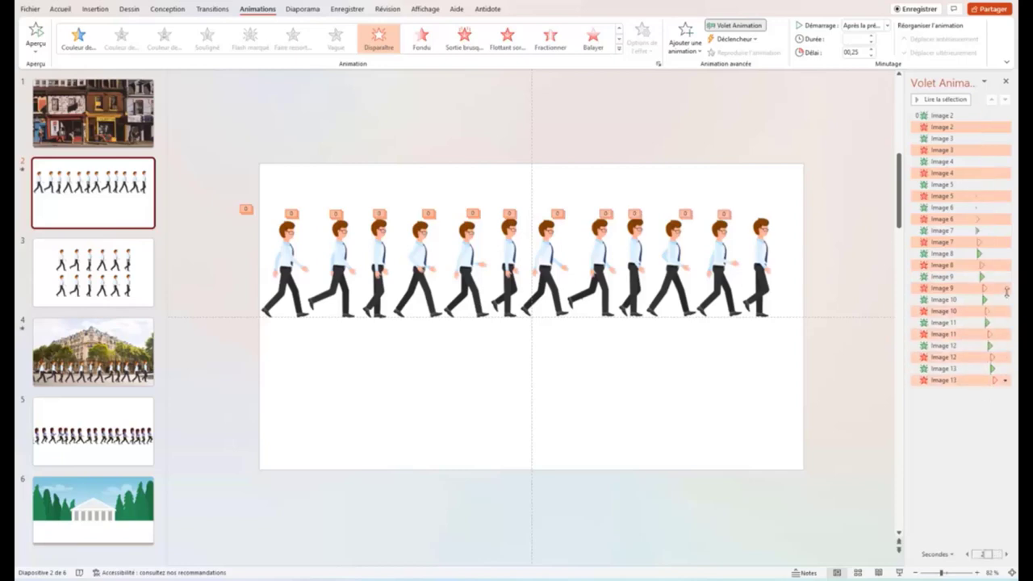
{"action": "left_click", "coordinate": [872, 42]}
Preview slide 2's walk so one walker appears at a time
{"action": "left_click", "coordinate": [866, 289]}
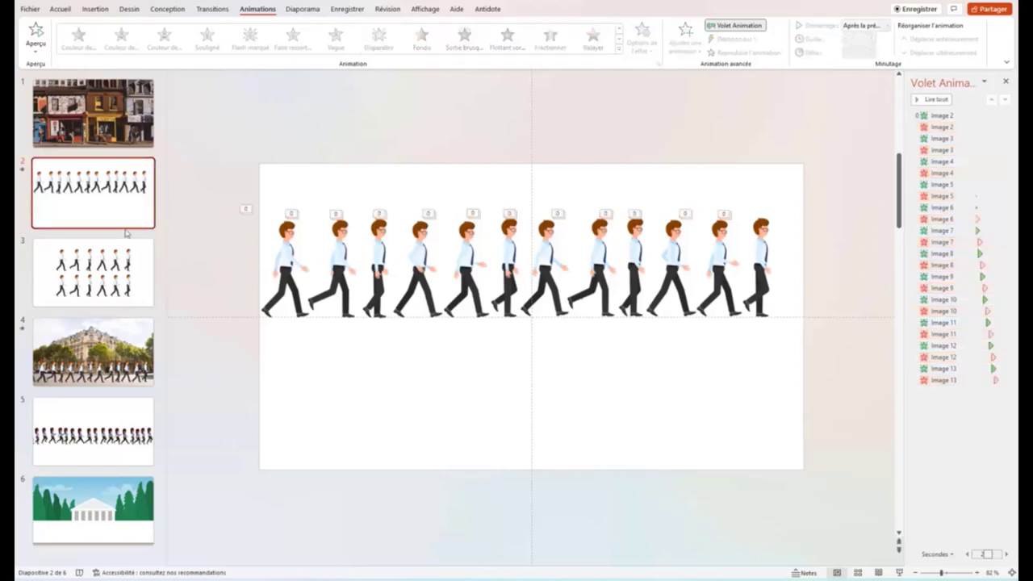
{"action": "left_click", "coordinate": [22, 173]}
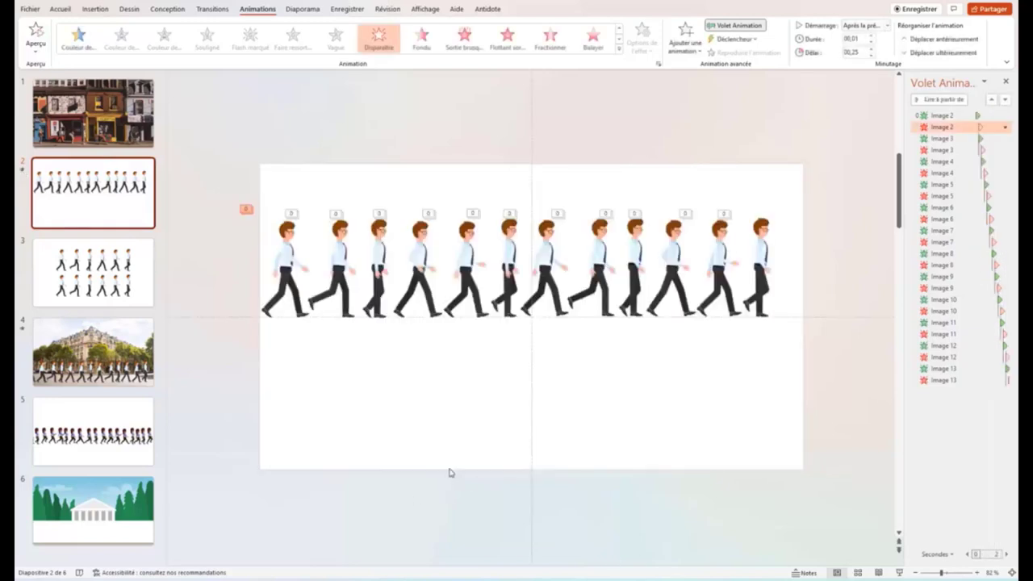
{"action": "left_click", "coordinate": [581, 425]}
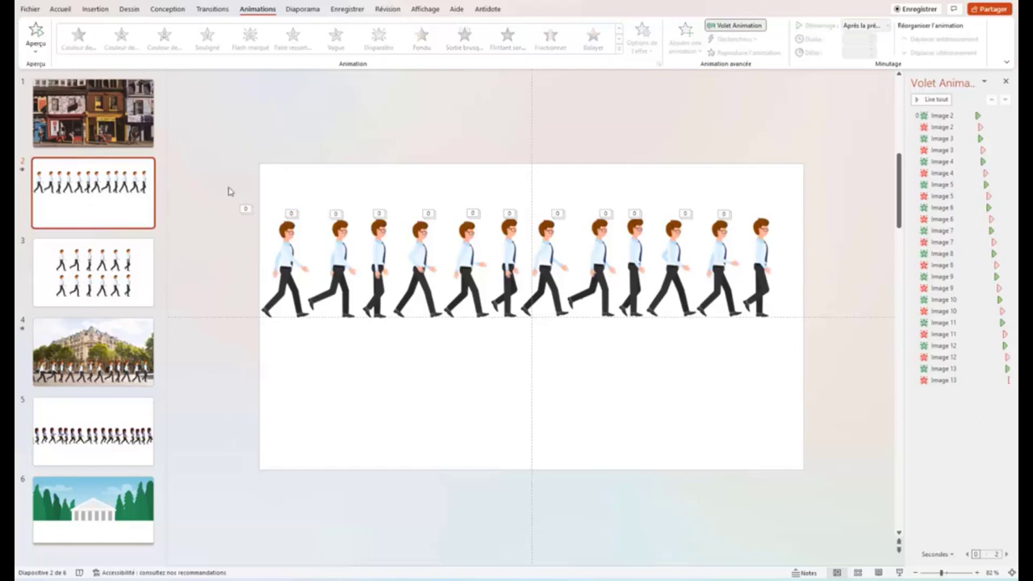
Marquee-select all twelve walker images on slide 2 and copy them with Copier
{"action": "left_click", "coordinate": [281, 255]}
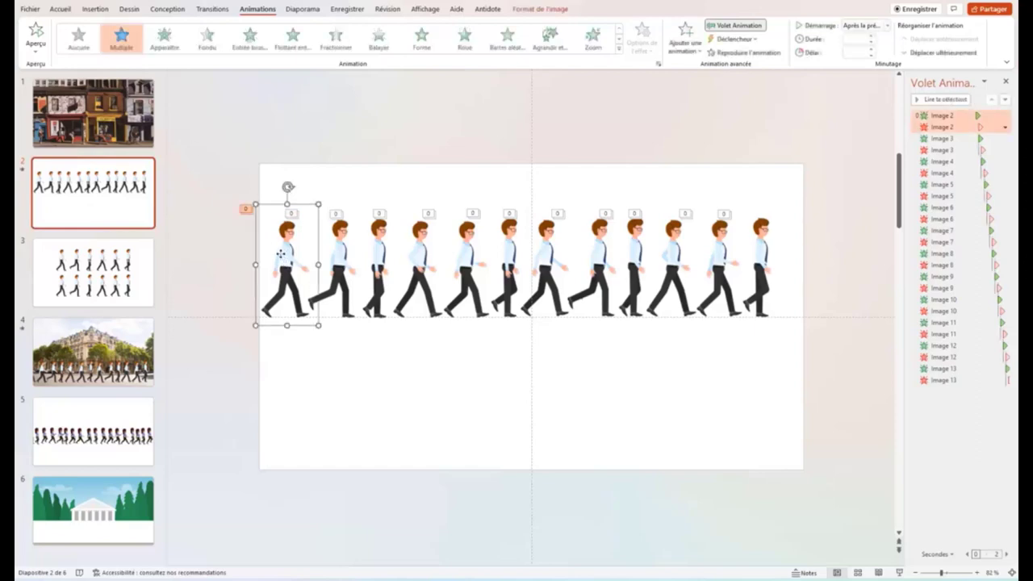
{"action": "left_click", "coordinate": [191, 193]}
{"action": "mouse_move", "coordinate": [189, 188]}
{"action": "left_mouse_down"}
{"action": "mouse_move", "coordinate": [821, 296]}
{"action": "mouse_move", "coordinate": [823, 343]}
{"action": "left_mouse_up"}
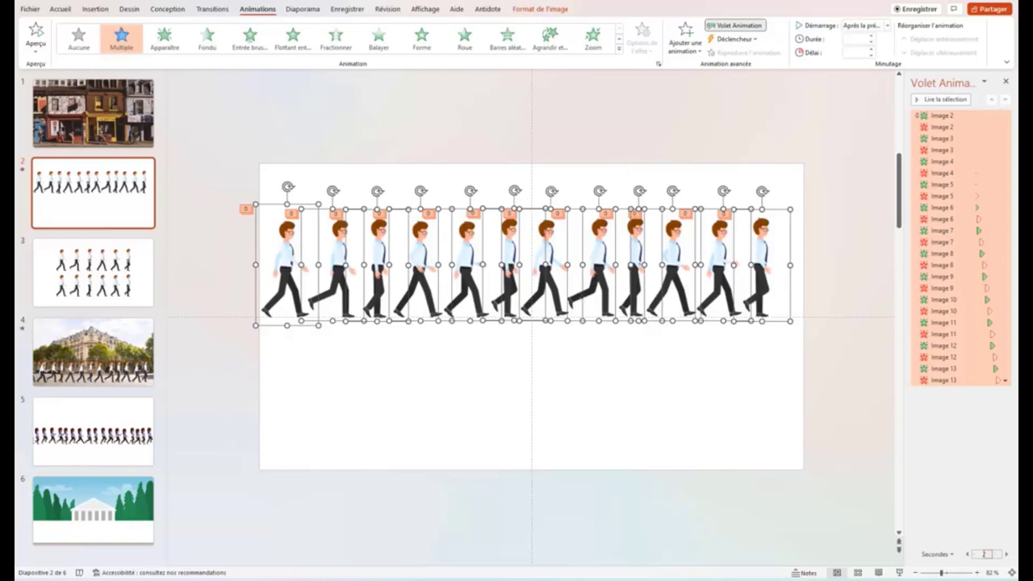
{"action": "left_click", "coordinate": [935, 573]}
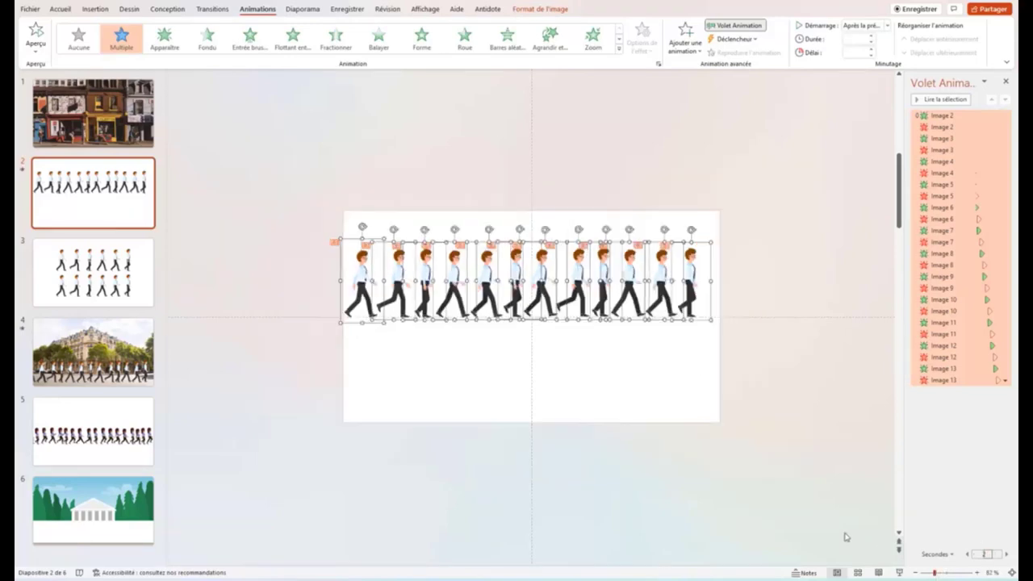
{"action": "right_click", "coordinate": [464, 288]}
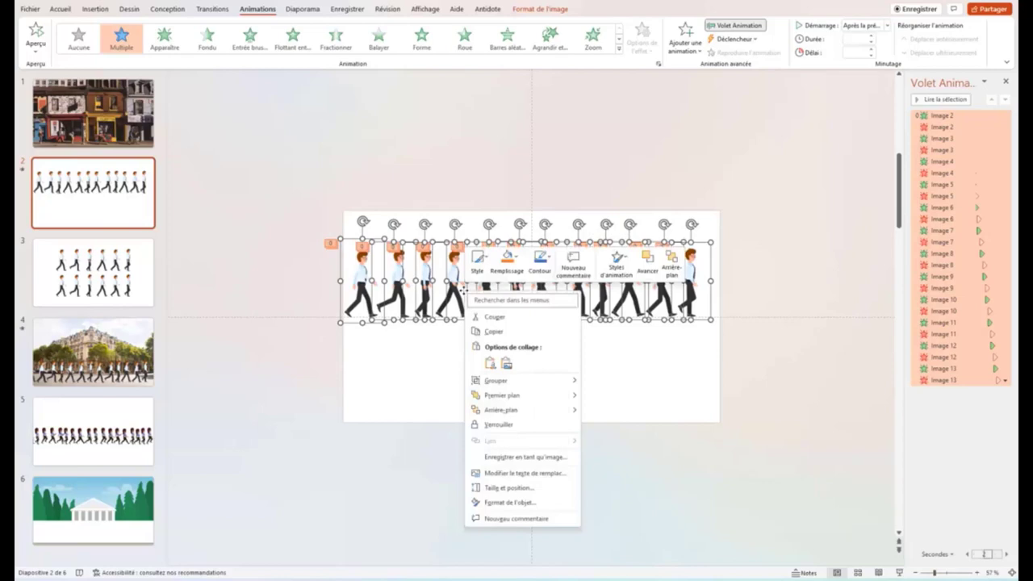
{"action": "left_click", "coordinate": [500, 336]}
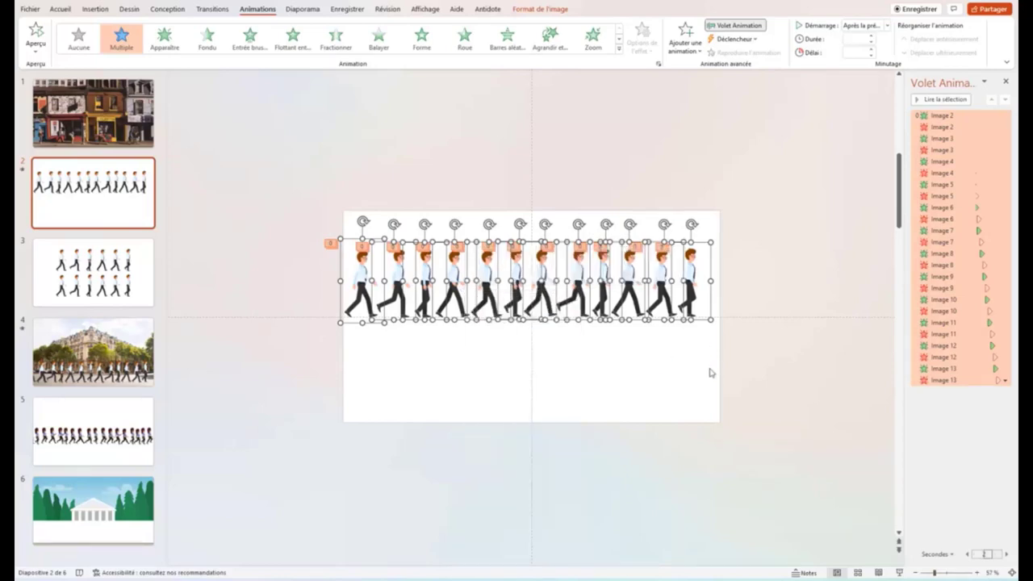
{"action": "right_click", "coordinate": [710, 372]}
{"action": "left_click", "coordinate": [749, 422]}
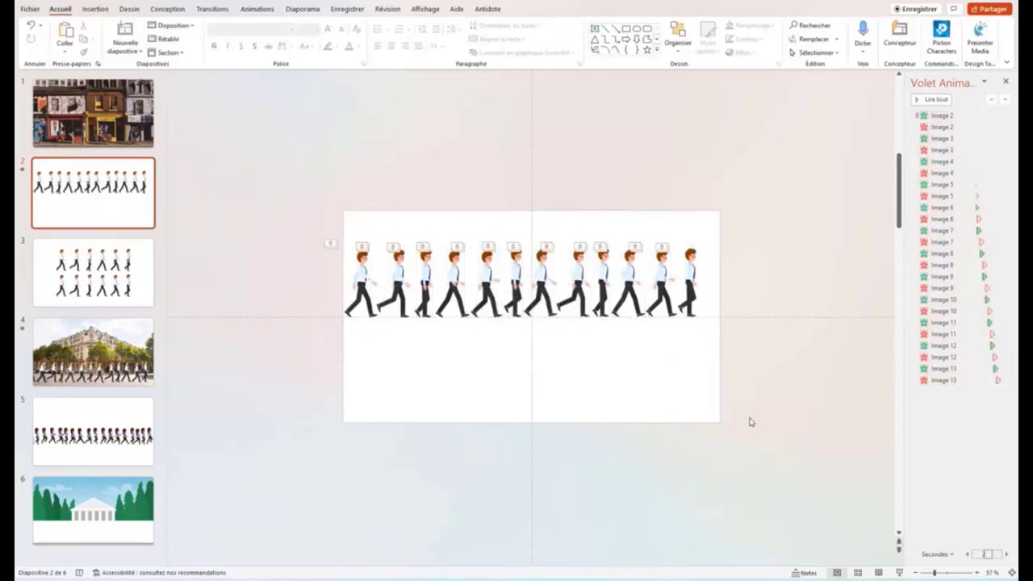
Paste a duplicate set of walkers right of the originals and select the long row
{"action": "key", "text": "ctrl+v"}
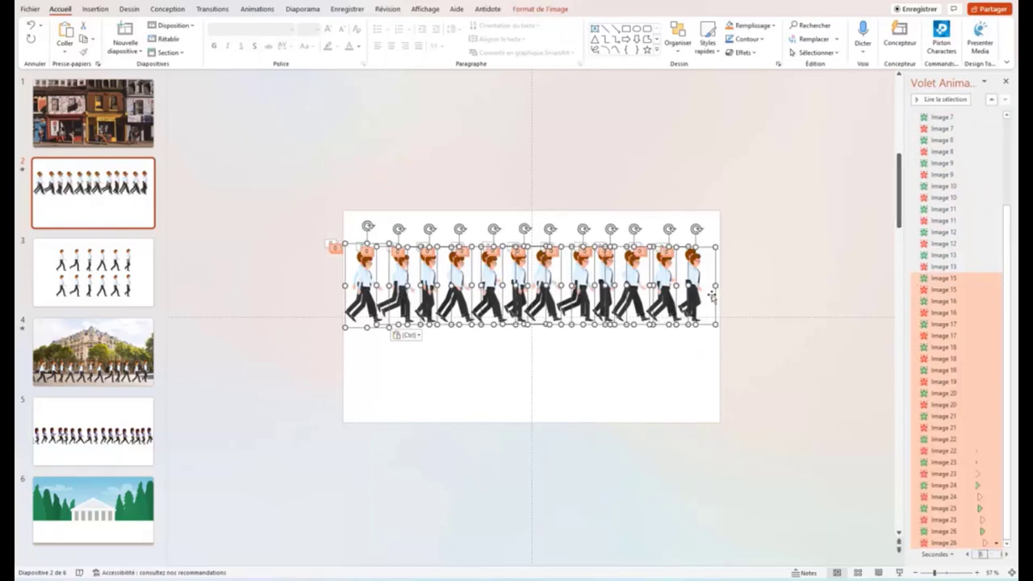
{"action": "left_click_drag", "start_coordinate": [709, 296], "coordinate": [971, 288]}
{"action": "left_click", "coordinate": [930, 574]}
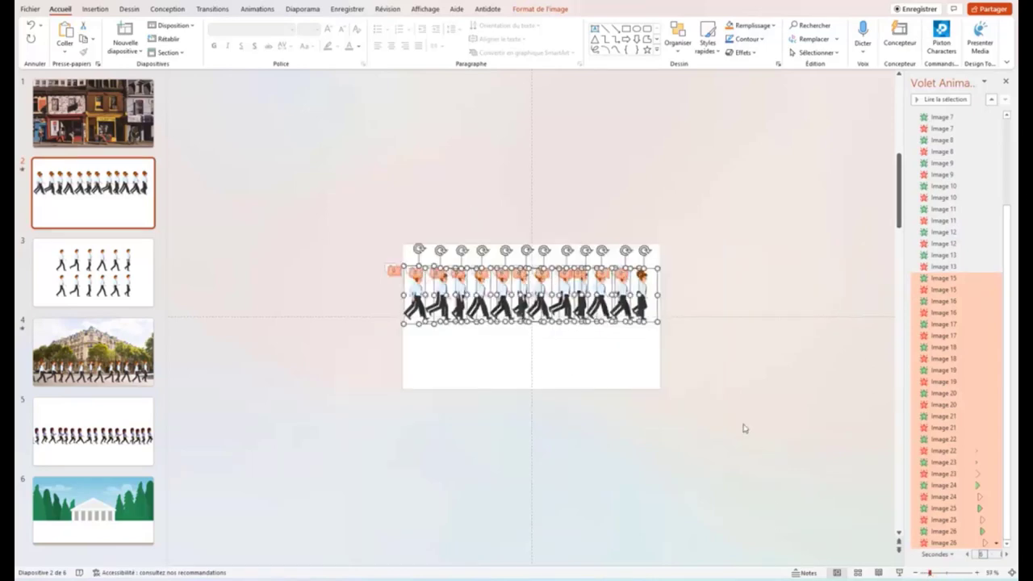
{"action": "left_click_drag", "start_coordinate": [539, 303], "coordinate": [775, 299]}
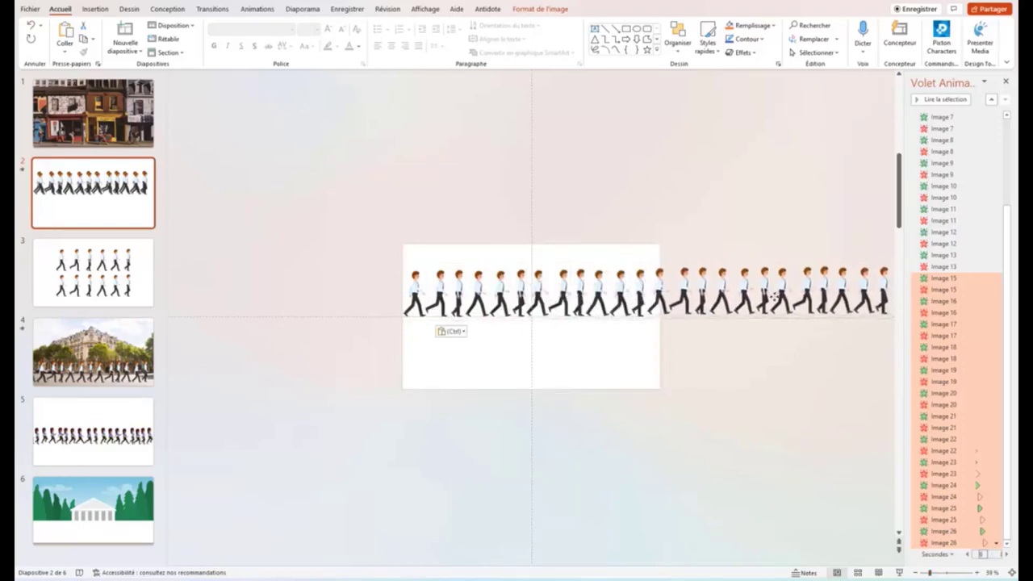
{"action": "left_click", "coordinate": [235, 162]}
{"action": "left_click_drag", "start_coordinate": [239, 176], "coordinate": [902, 369]}
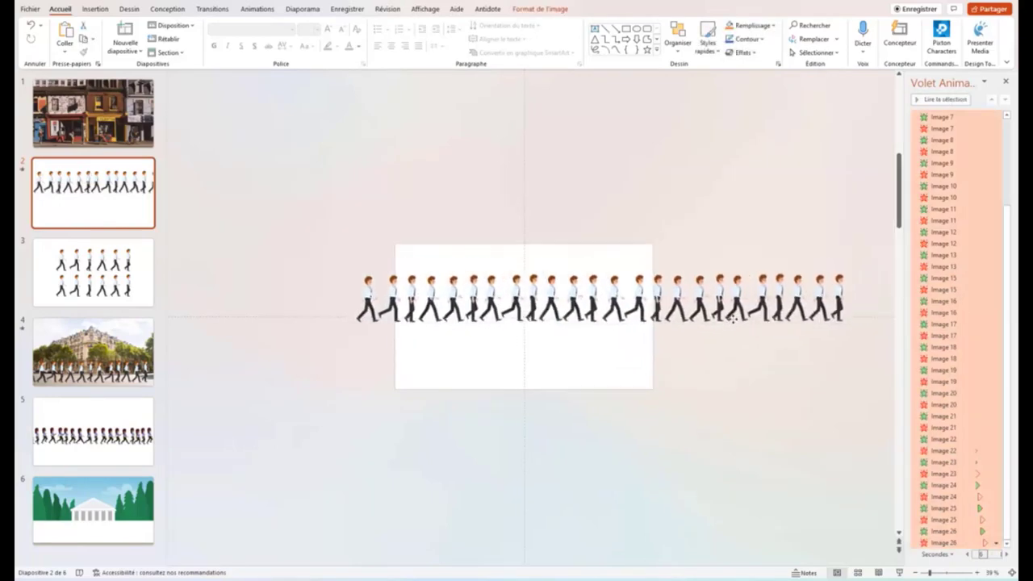
{"action": "left_click", "coordinate": [391, 274]}
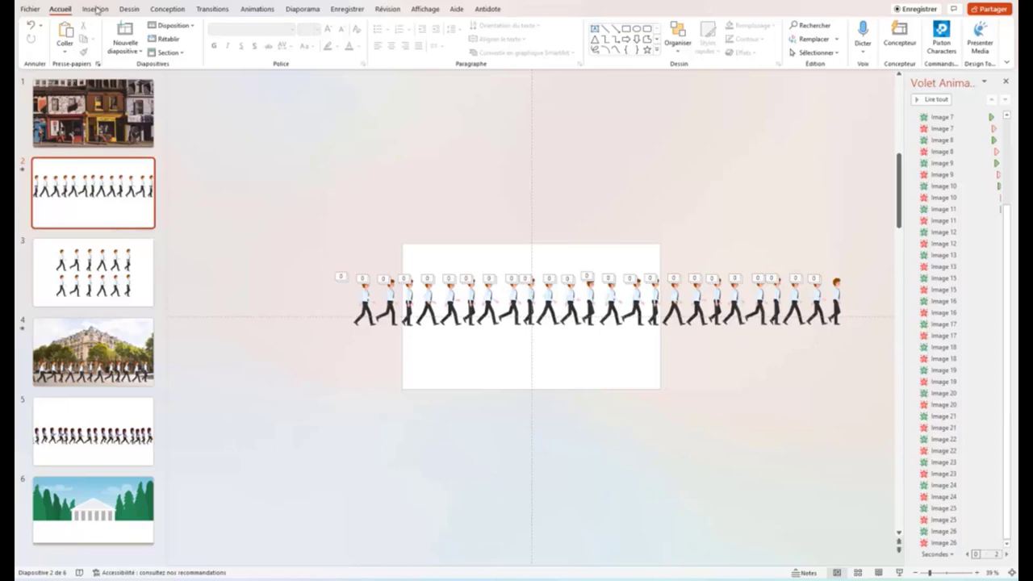
Fill slide 2's background with the stock 'rue' photo of a tree-lined apartment building
{"action": "left_click", "coordinate": [167, 11]}
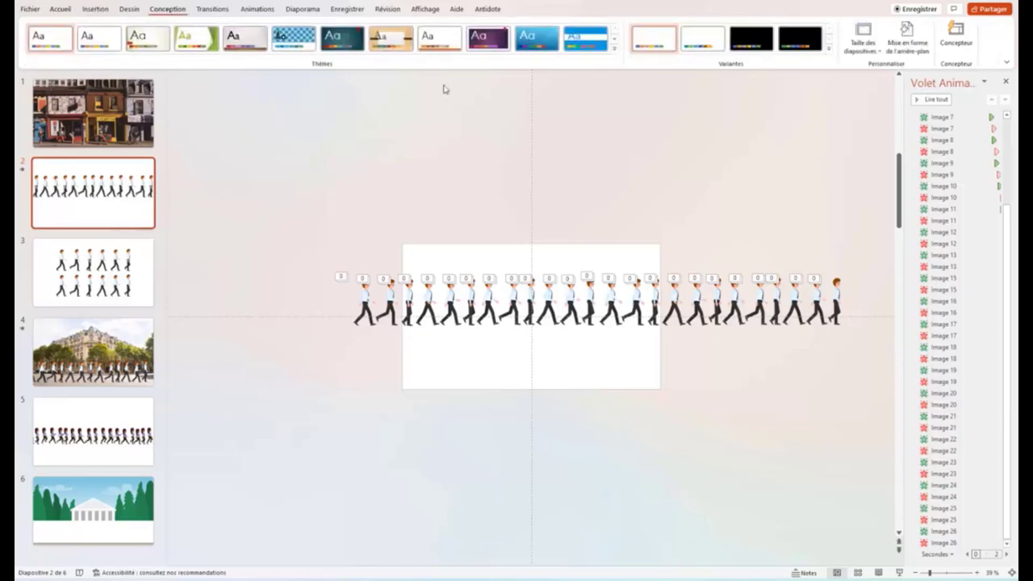
{"action": "left_click", "coordinate": [907, 39]}
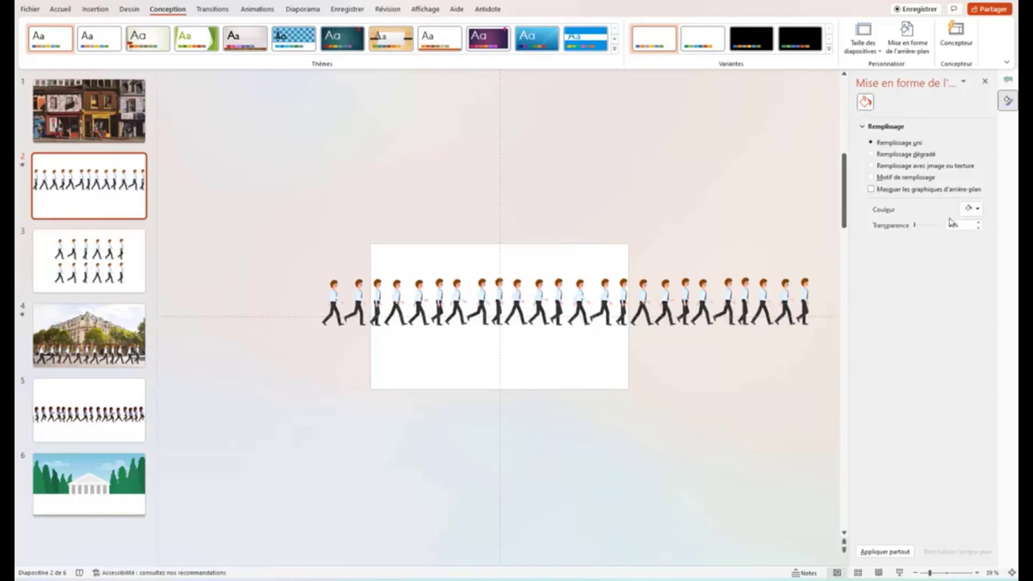
{"action": "left_click", "coordinate": [885, 166]}
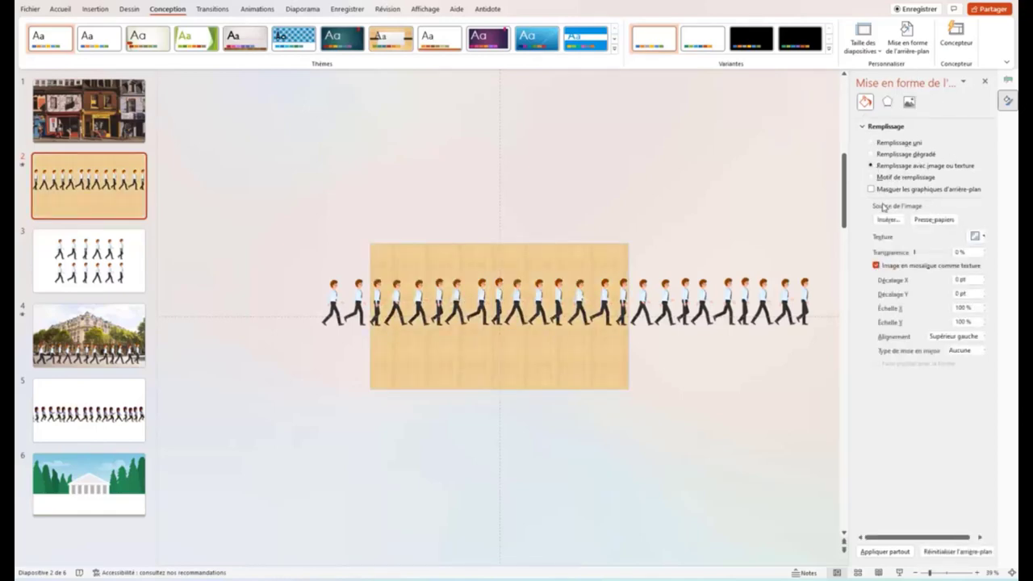
{"action": "left_click", "coordinate": [889, 223]}
{"action": "left_click", "coordinate": [415, 273]}
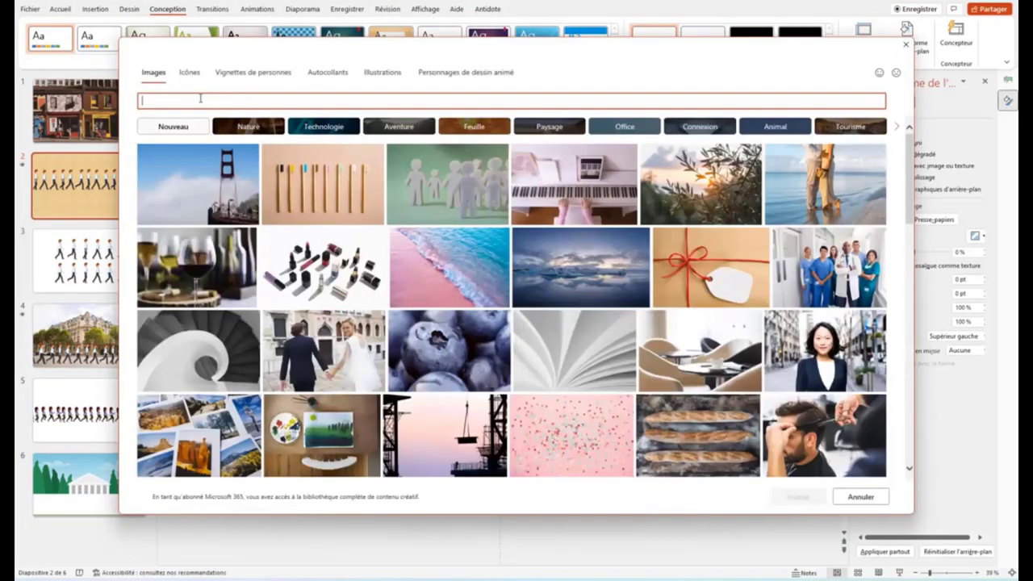
{"action": "type", "text": "rue"}
{"action": "left_click", "coordinate": [447, 254]}
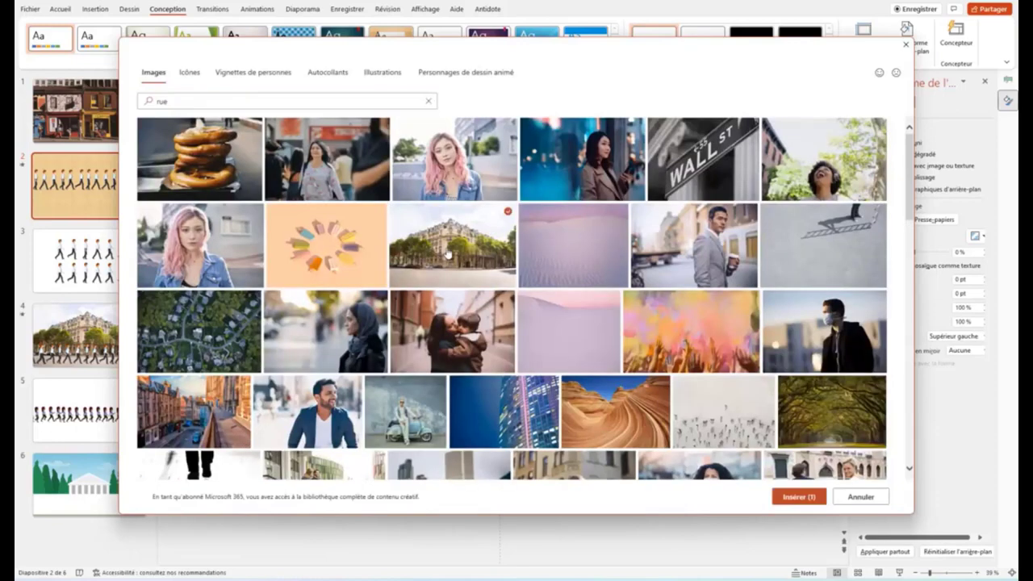
{"action": "left_click", "coordinate": [797, 495]}
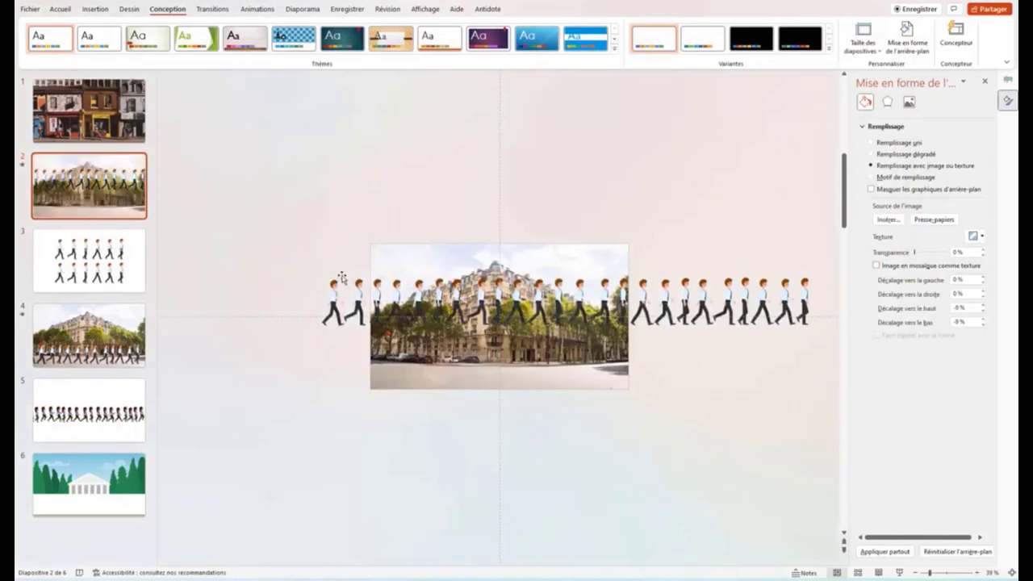
Drag the walker row down onto the street, then preview the slide's animation
{"action": "left_click_drag", "start_coordinate": [281, 238], "coordinate": [839, 389]}
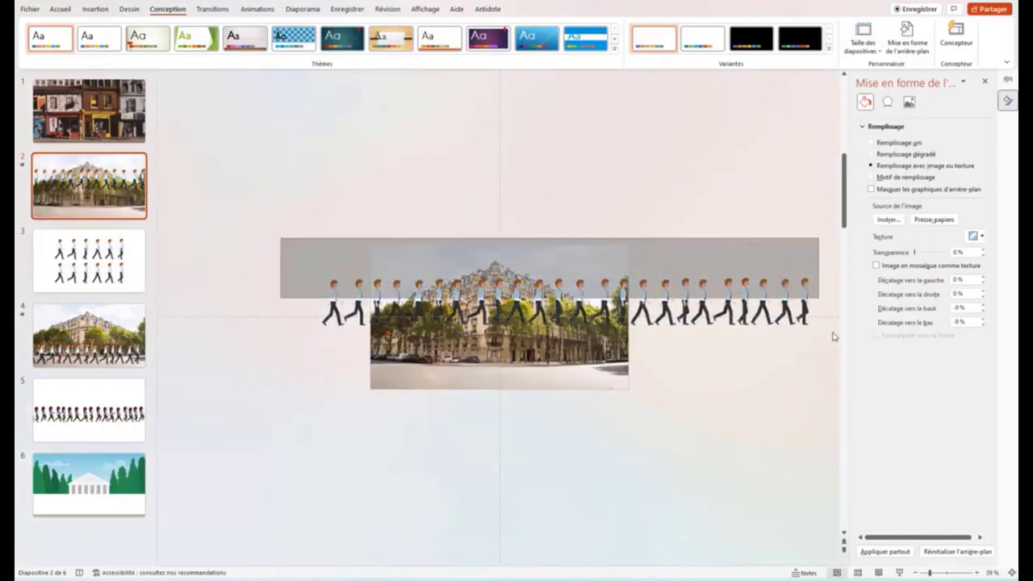
{"action": "left_click_drag", "start_coordinate": [721, 317], "coordinate": [712, 369]}
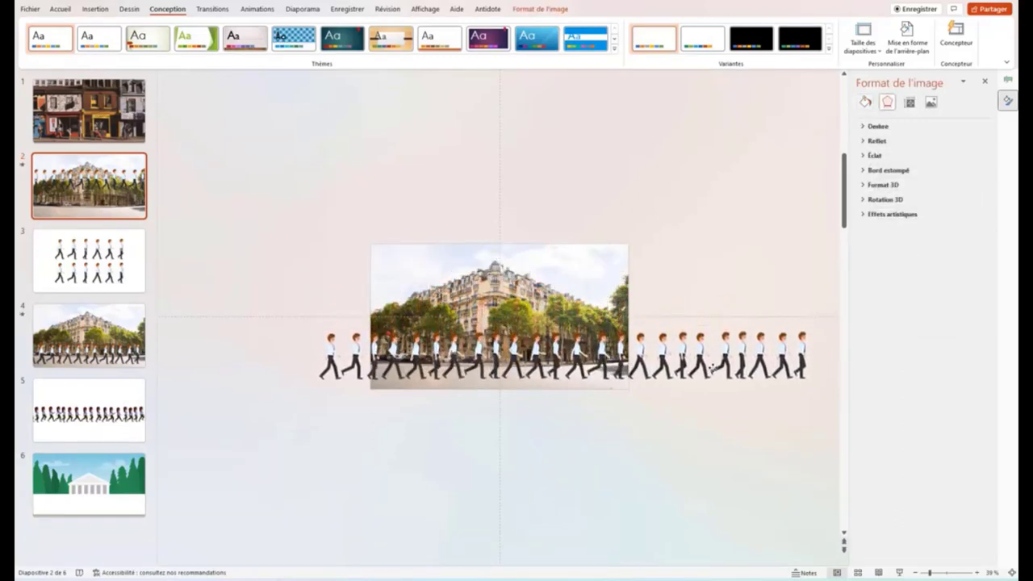
{"action": "left_click", "coordinate": [697, 466]}
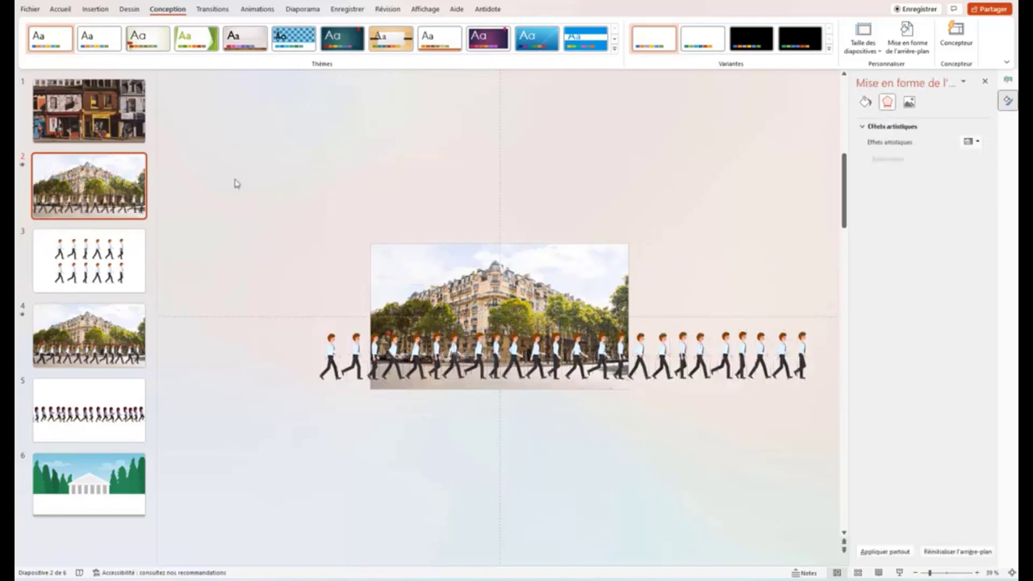
{"action": "left_click", "coordinate": [22, 166]}
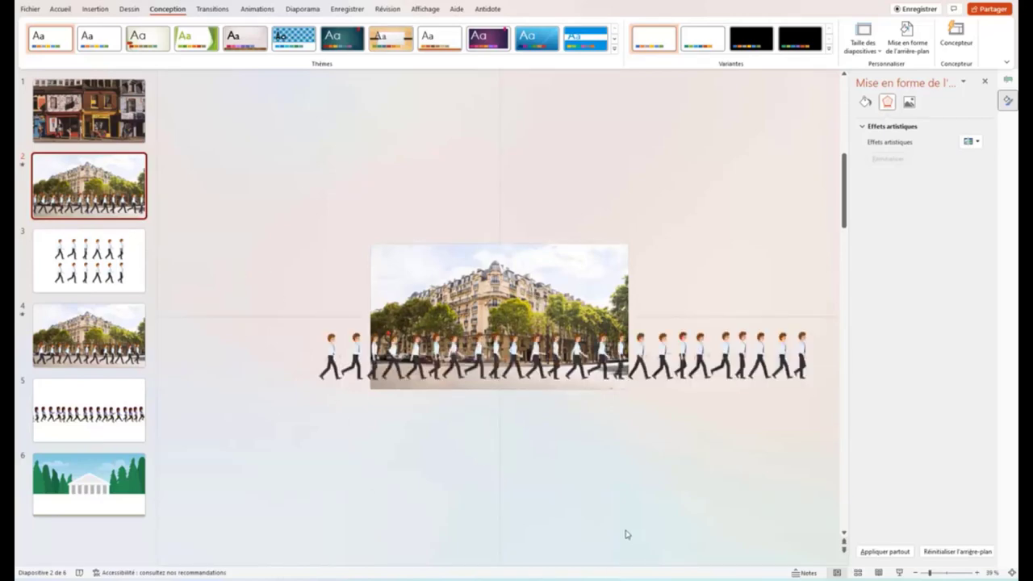
{"action": "left_click", "coordinate": [977, 573]}
{"action": "left_click", "coordinate": [977, 572]}
{"action": "left_click", "coordinate": [977, 573]}
{"action": "left_click", "coordinate": [977, 573]}
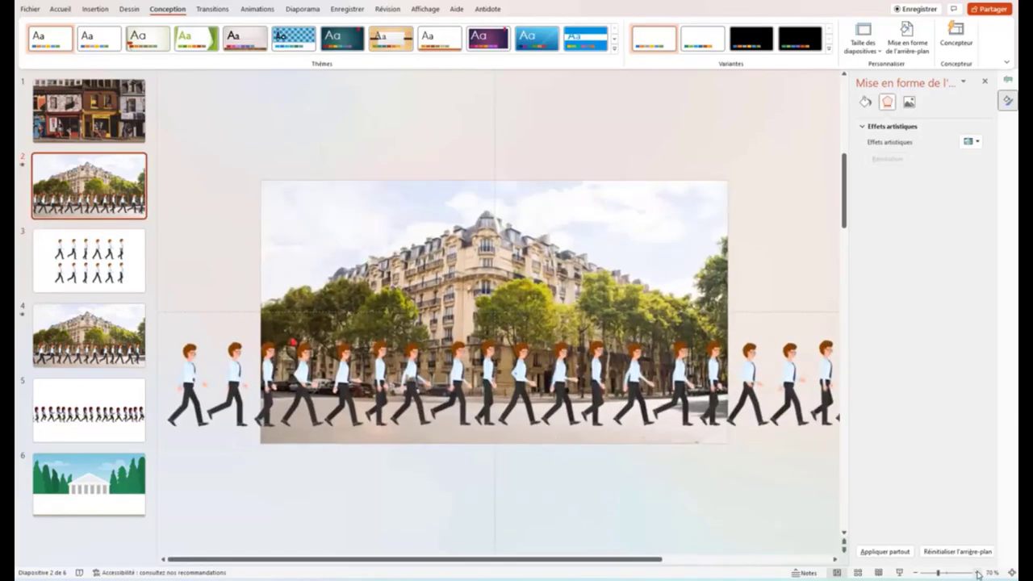
{"action": "left_click", "coordinate": [977, 573]}
{"action": "left_click", "coordinate": [977, 573]}
{"action": "left_click", "coordinate": [946, 573]}
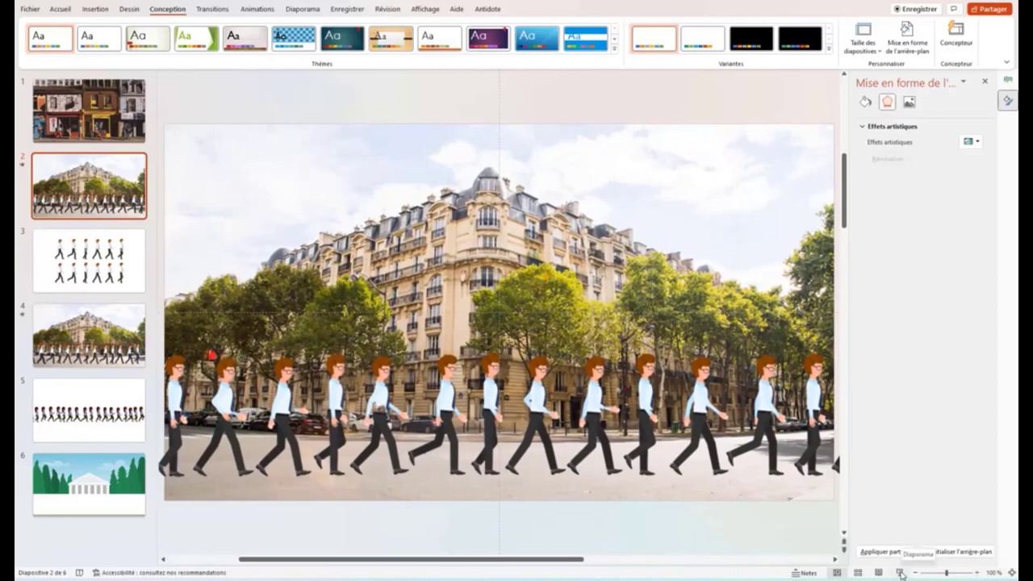
{"action": "left_click", "coordinate": [900, 573]}
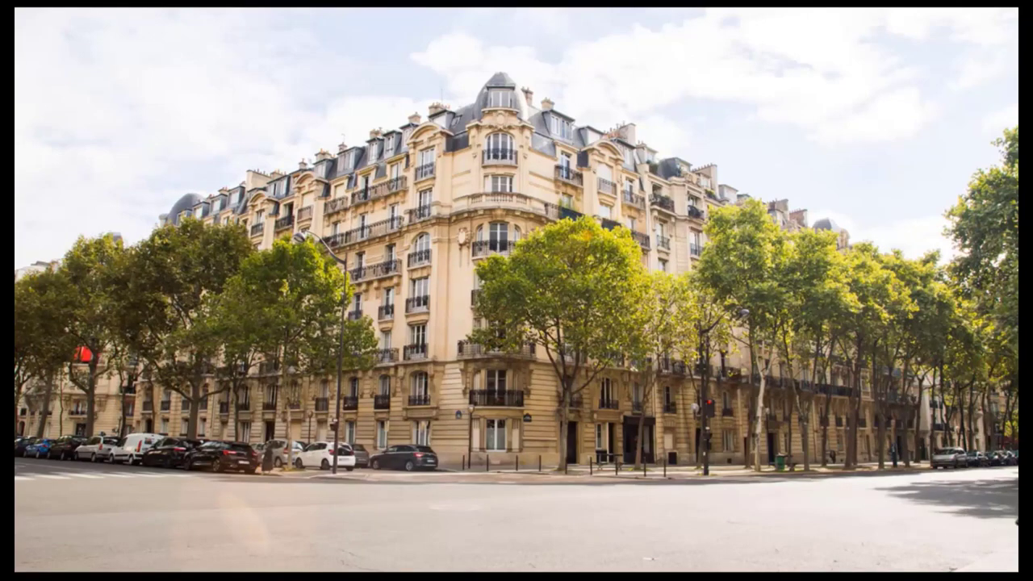
{"action": "key", "text": "Escape"}
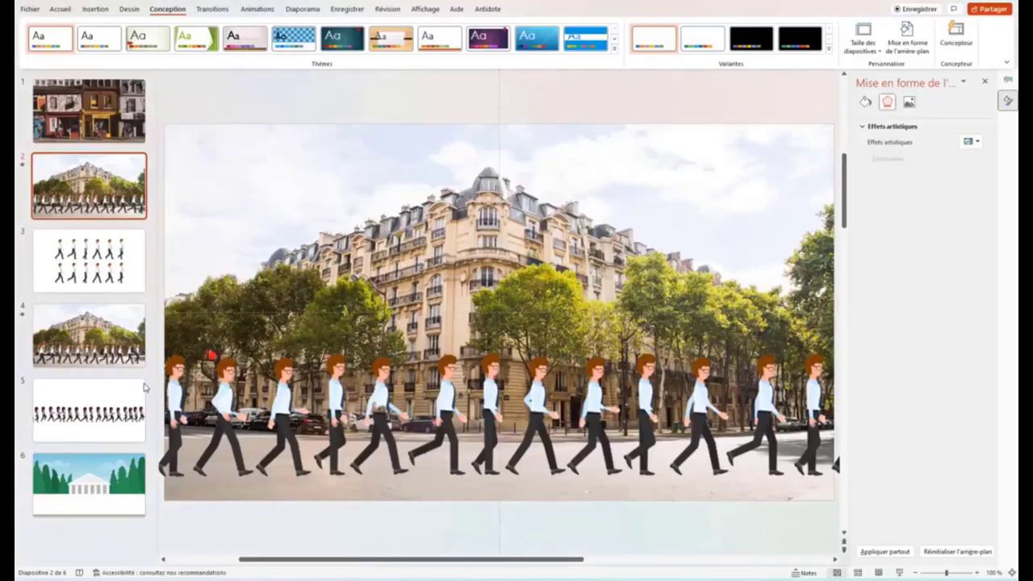